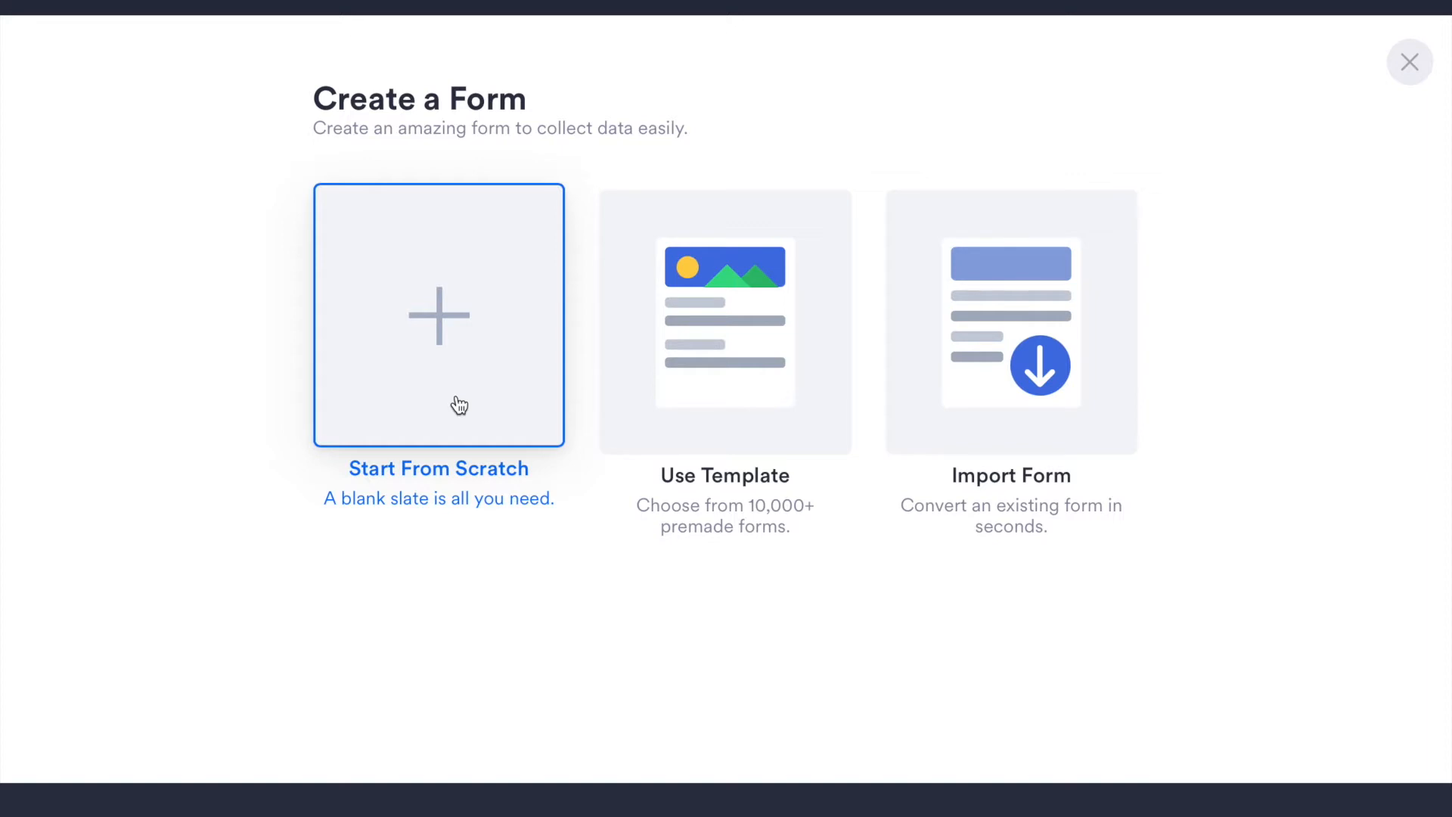
Step: Create a new form from scratch using the Classic Form layout
click(459, 386)
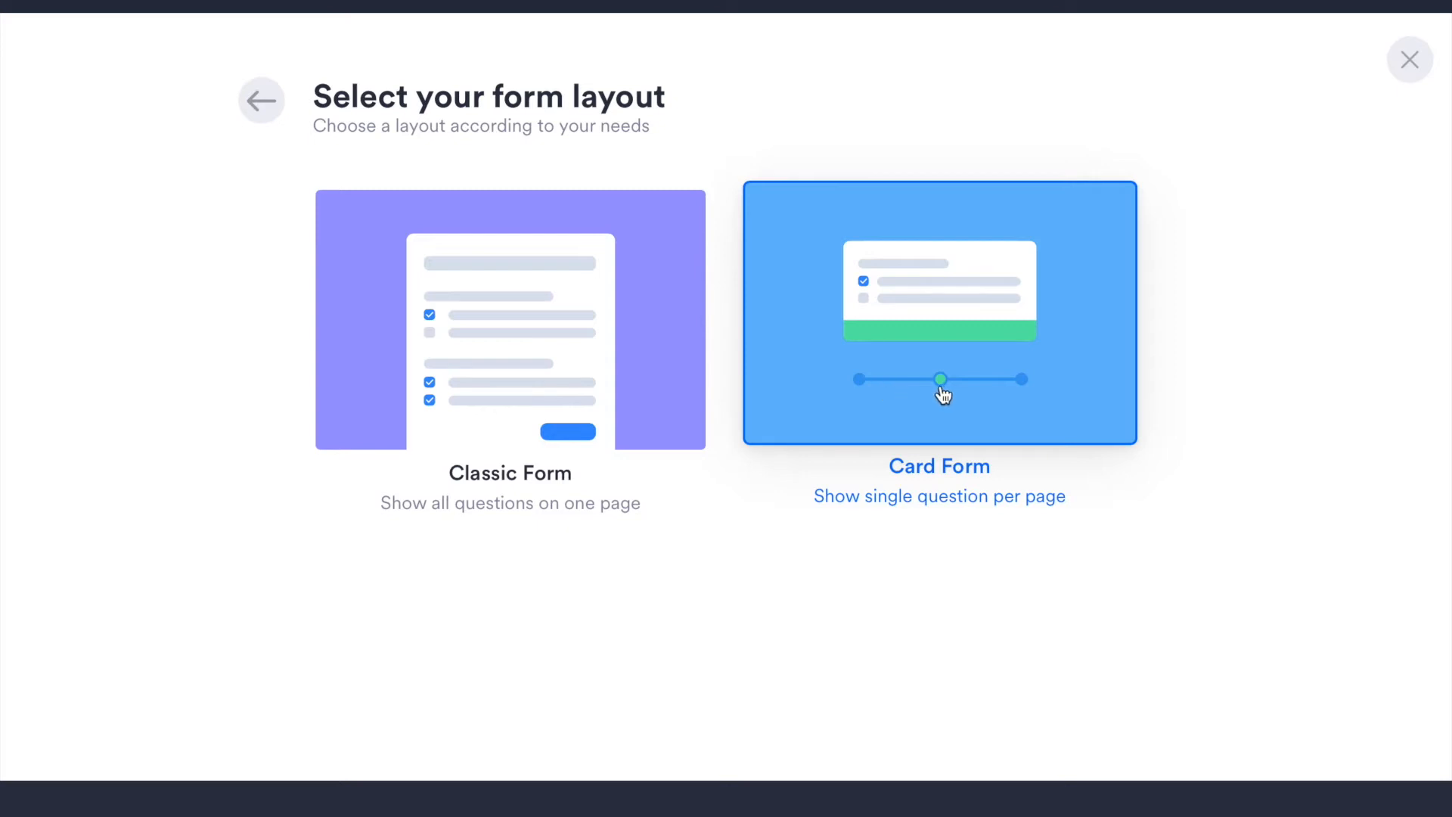
click(610, 350)
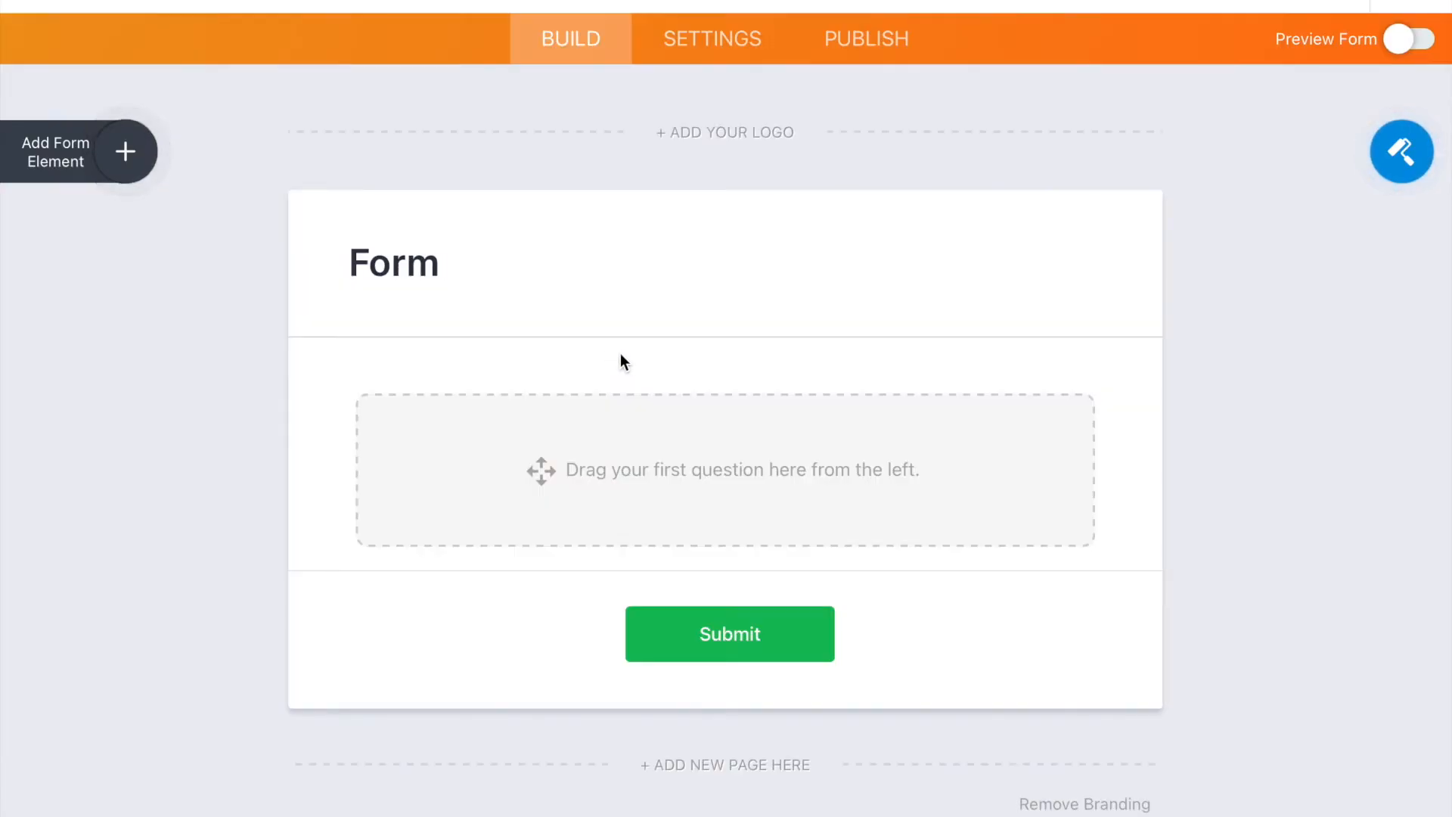
Step: Replace the form's header text with "Habit Questionnaire"
click(436, 261)
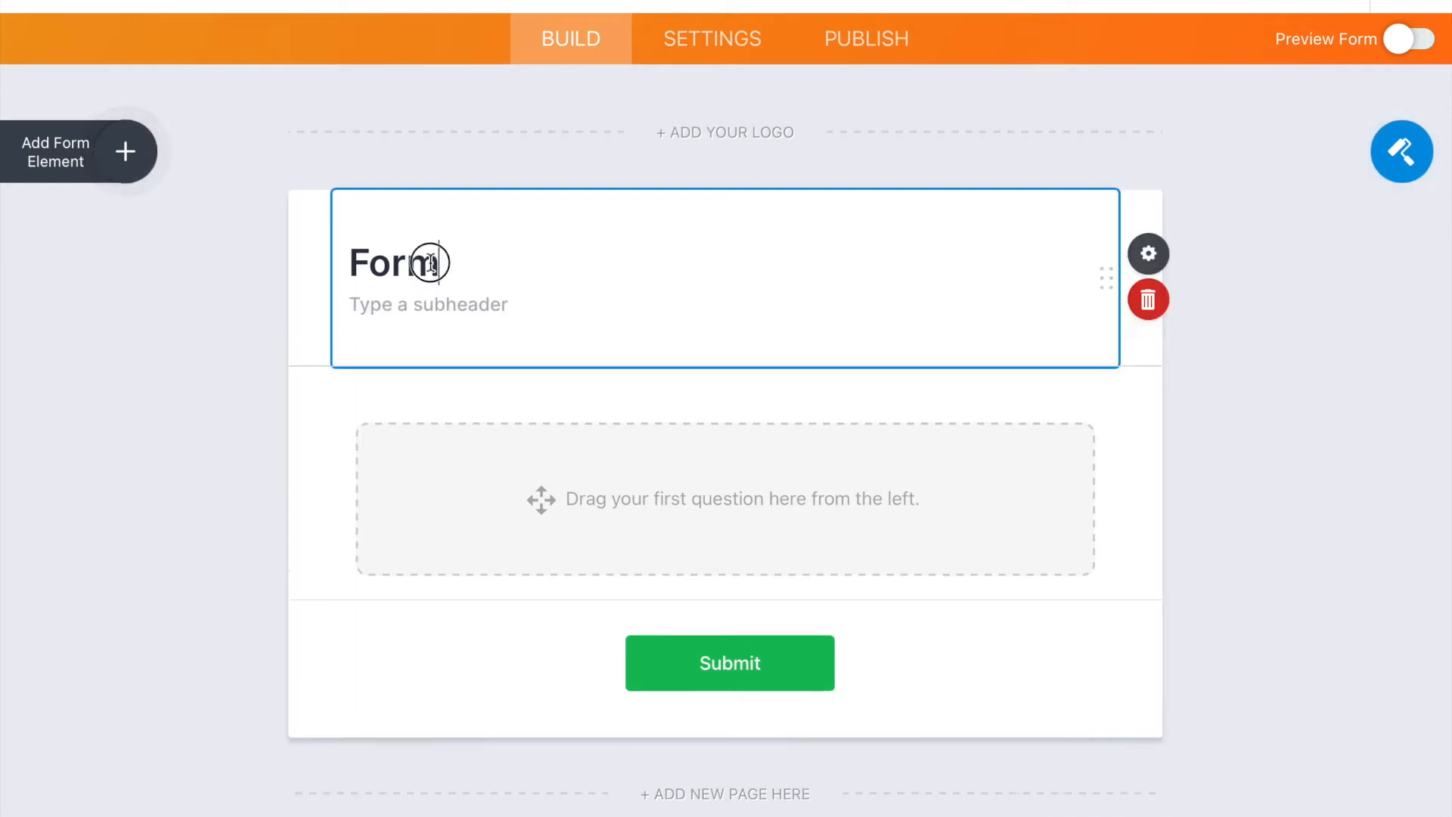
drag(436, 261, 303, 260)
key(BackSpace)
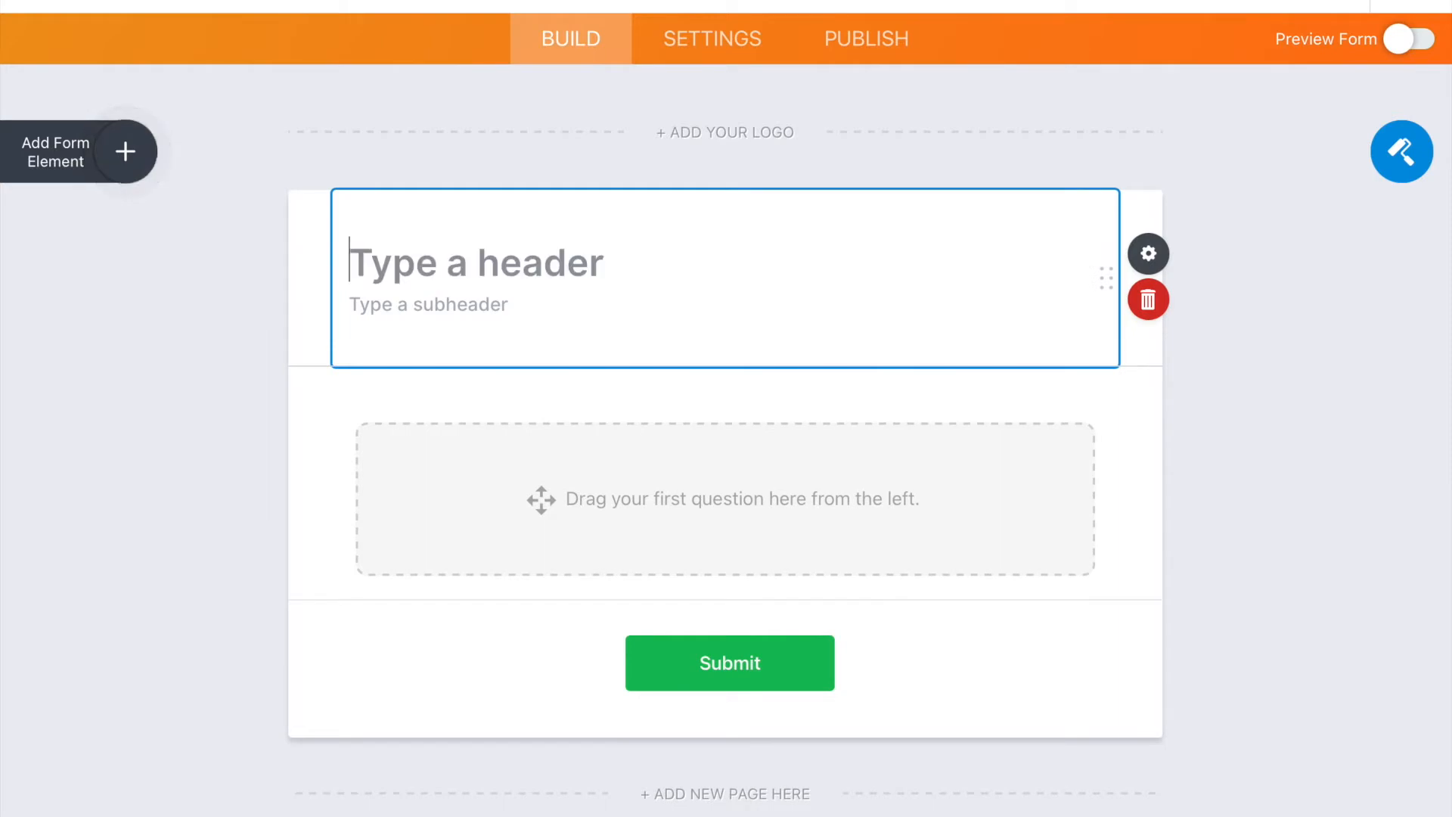
text(Habit Qua)
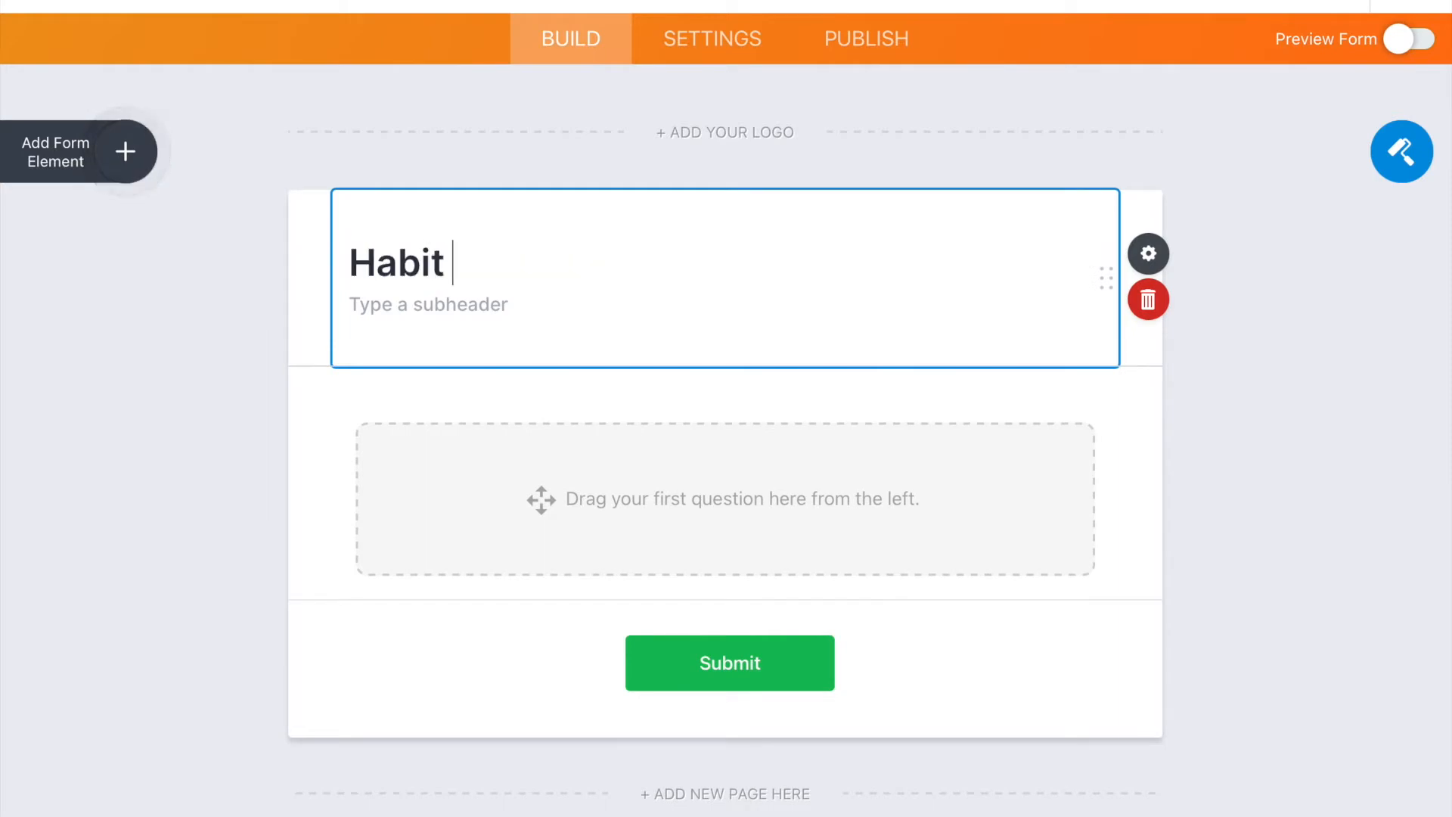
key(BackSpace)
text(estionnaire)
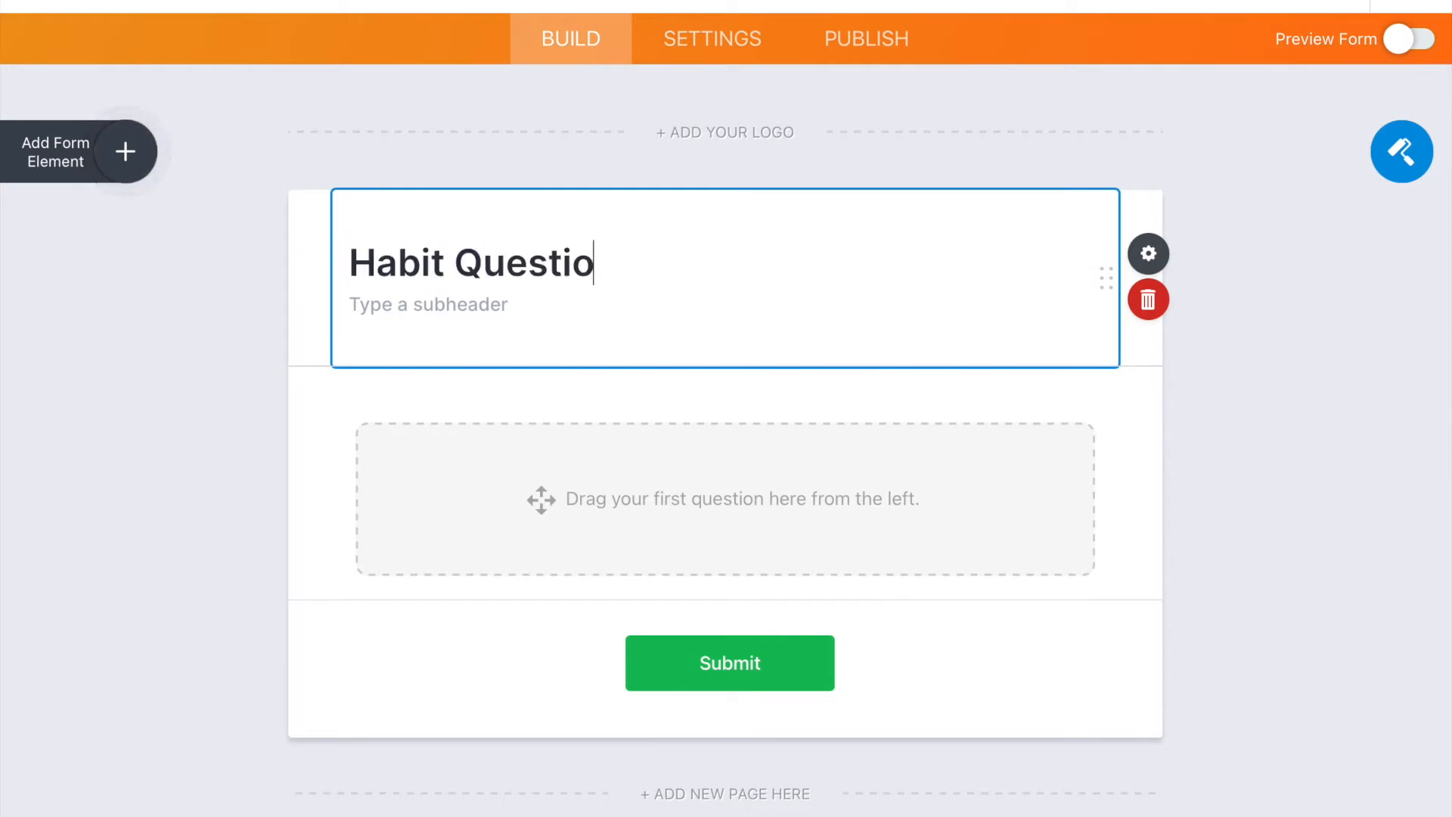
key(Tab)
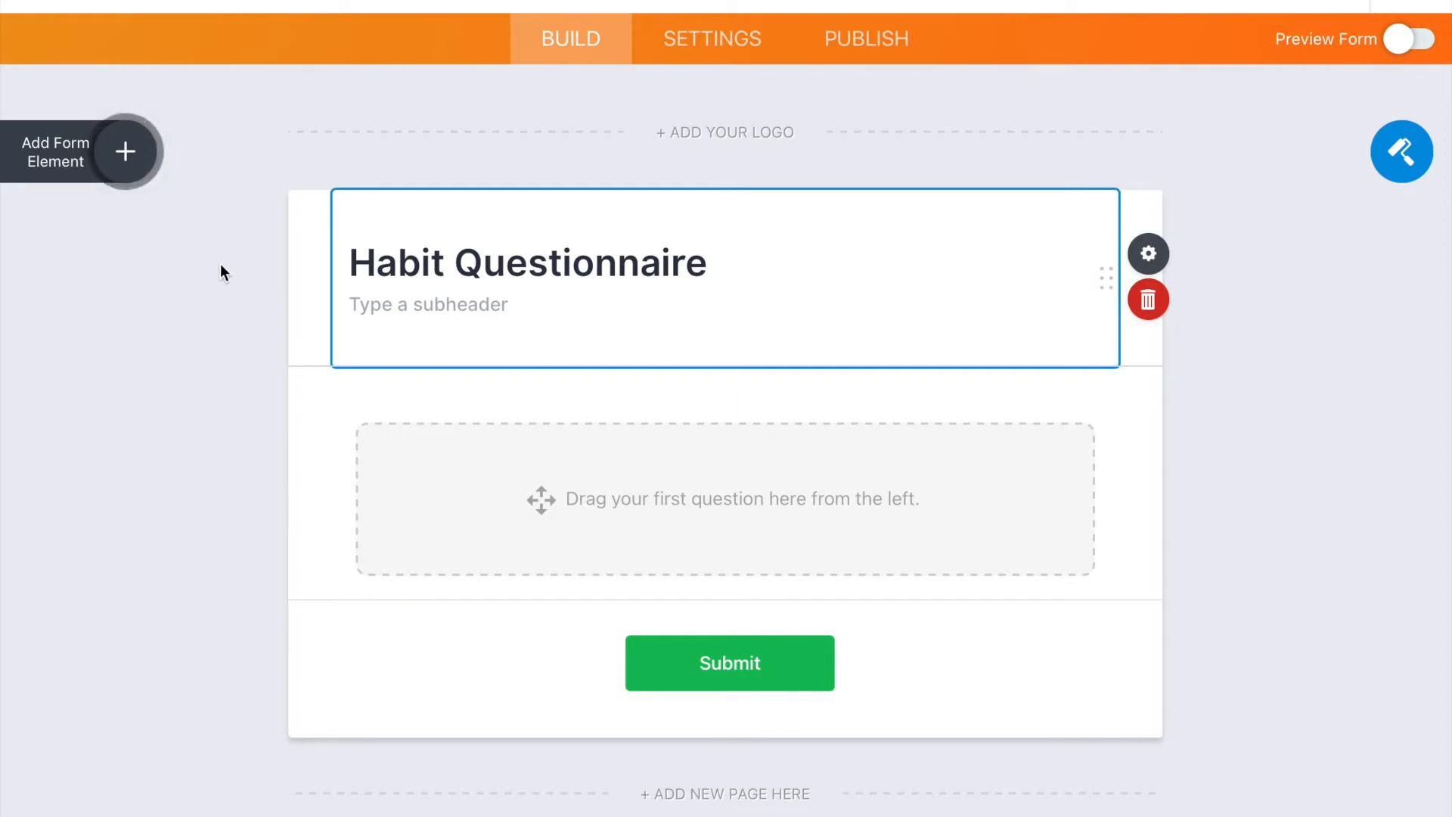
Step: Add a Full Name element as the form's first question, keeping its label "Name"
click(117, 155)
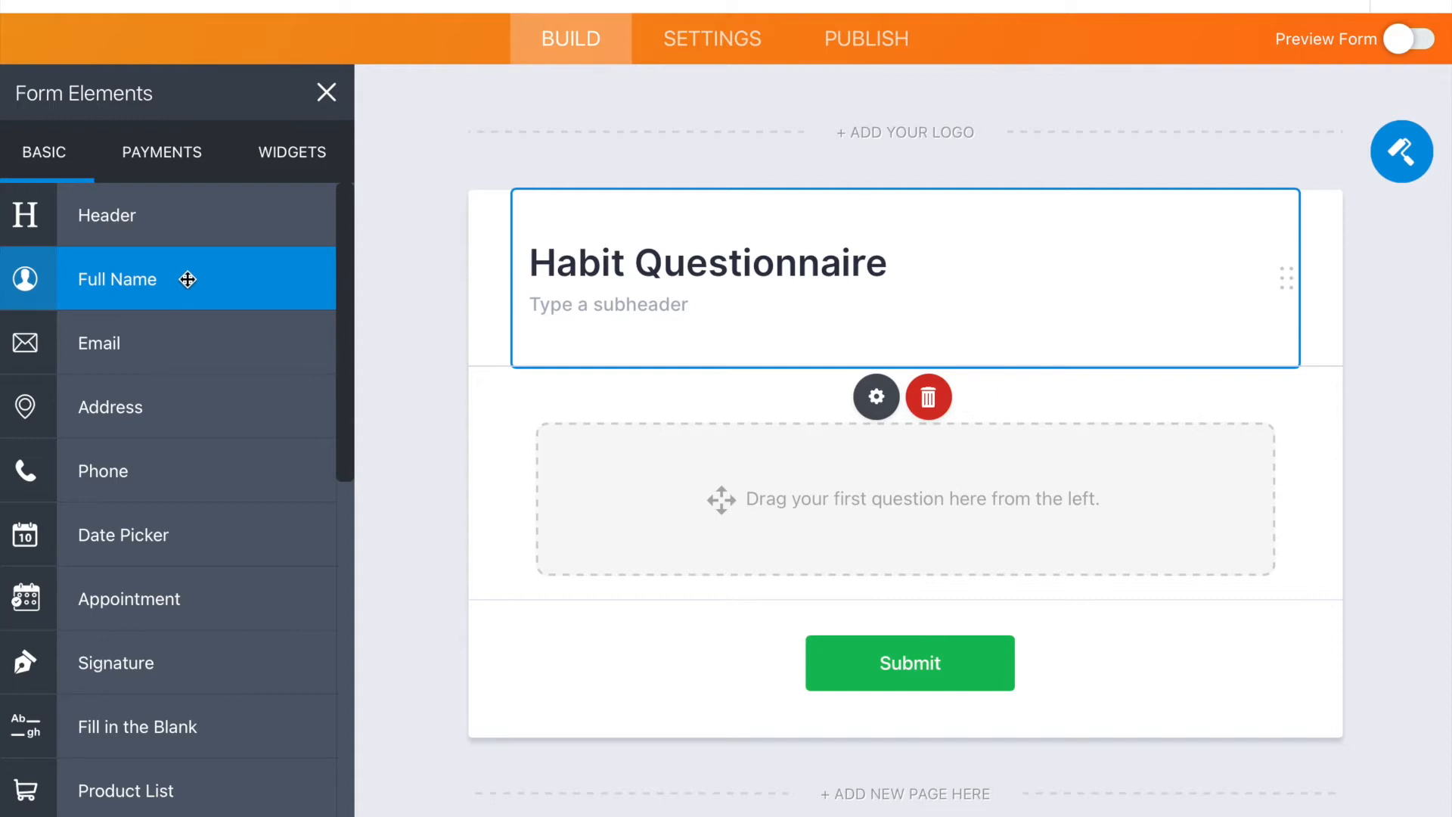
drag(188, 280, 653, 502)
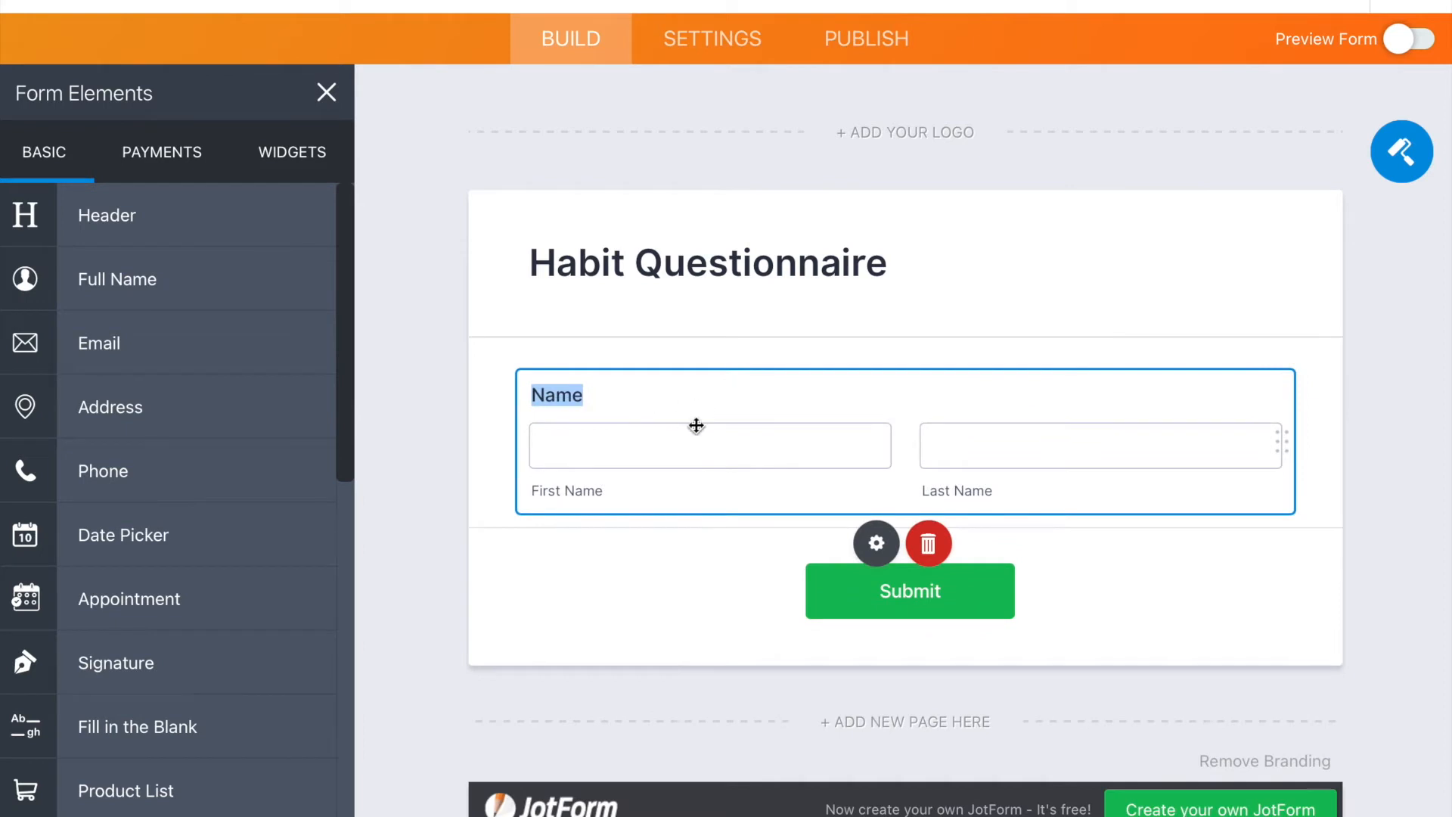
click(737, 402)
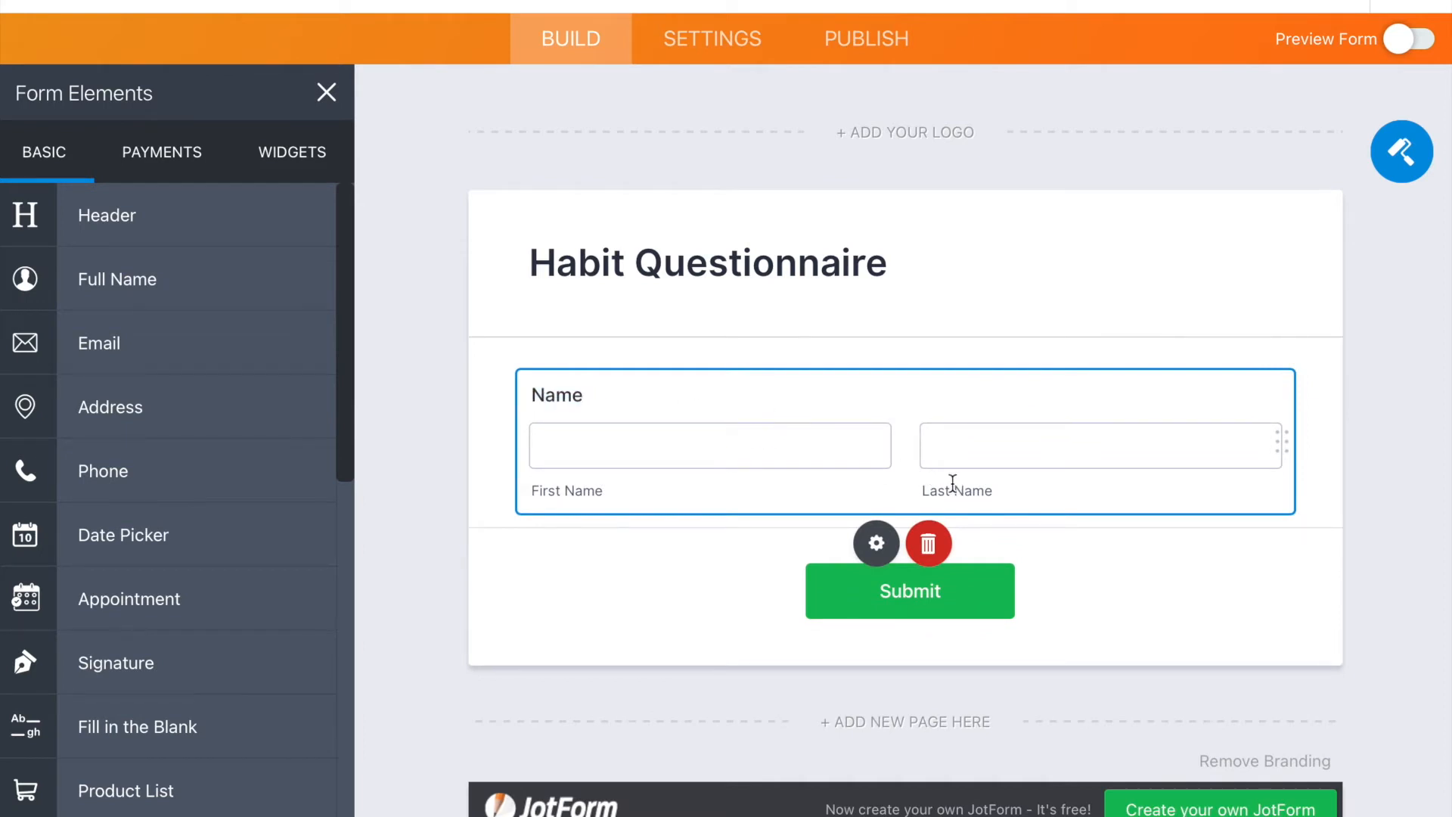
Step: Switch the Name question's Required setting on and back off, and close its properties
click(877, 545)
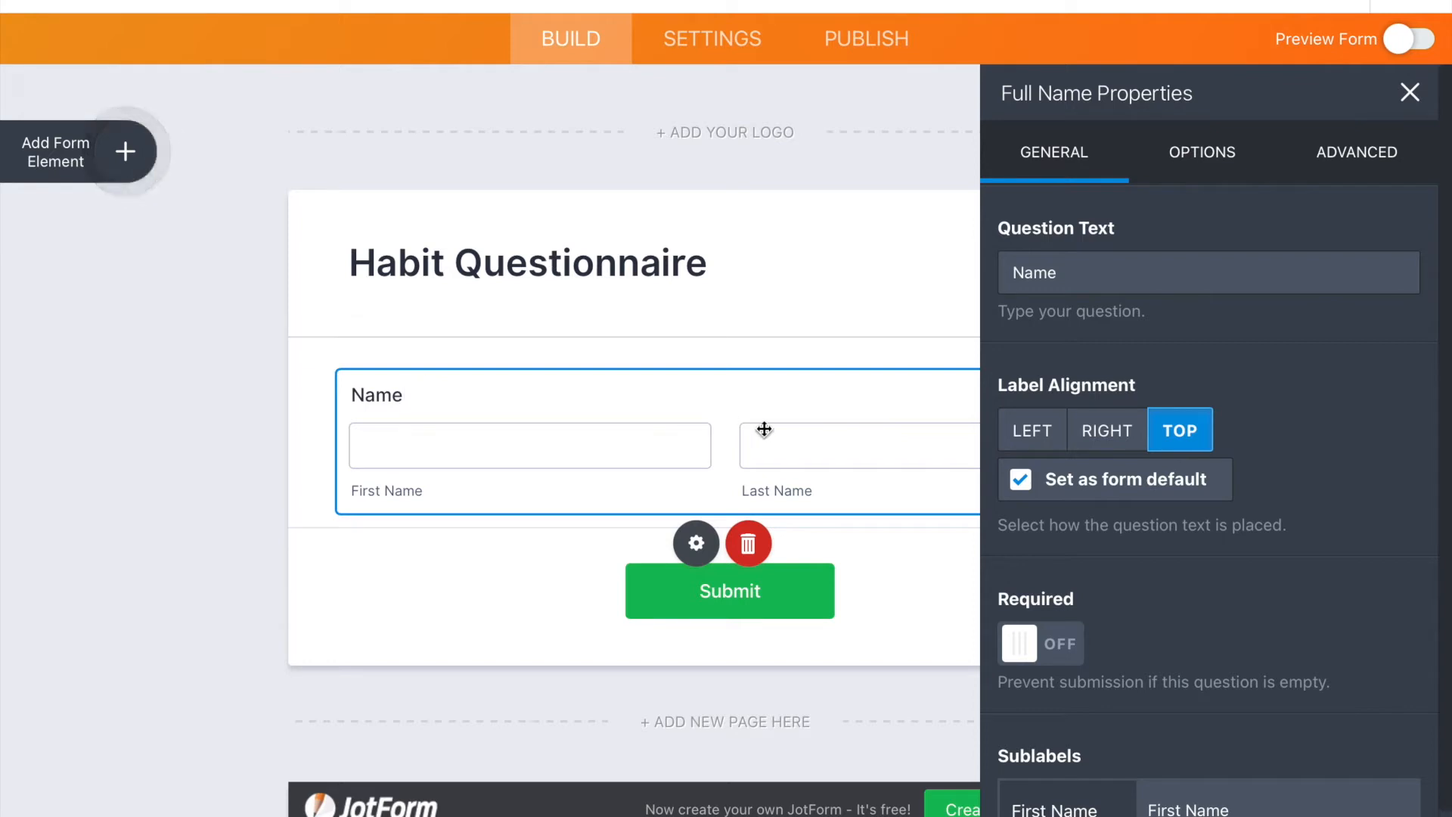
click(1054, 648)
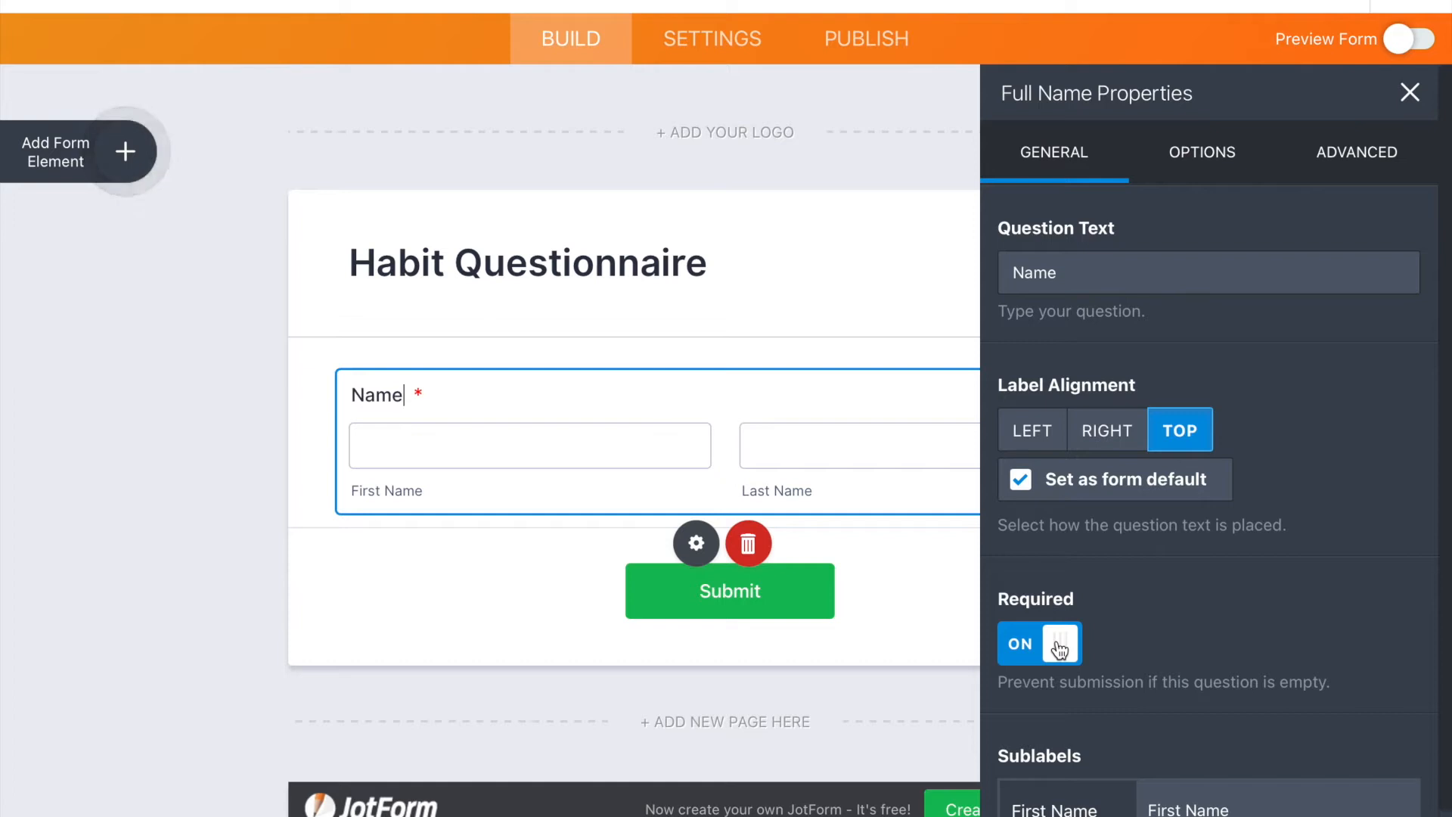
click(1029, 649)
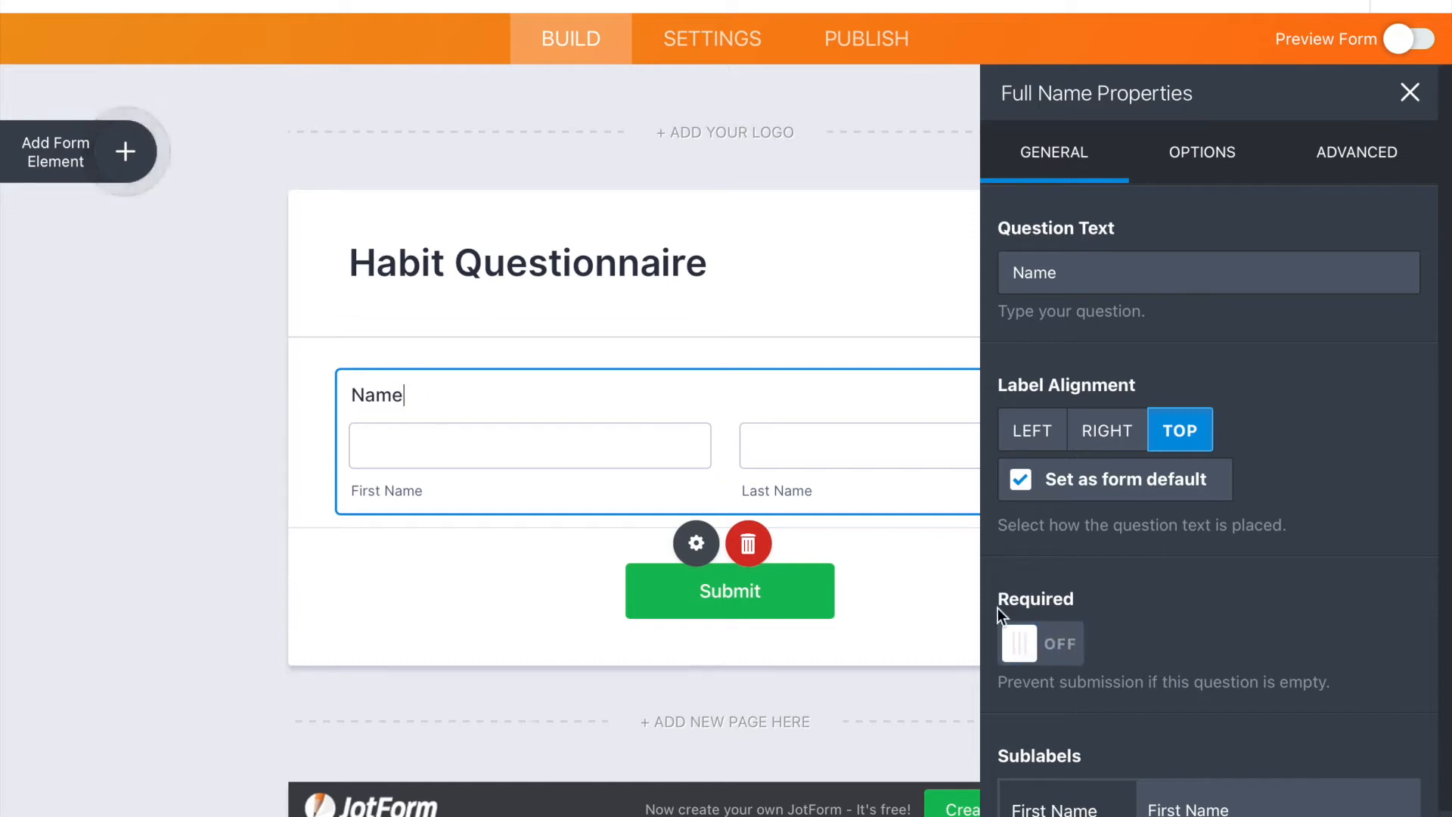
click(1412, 94)
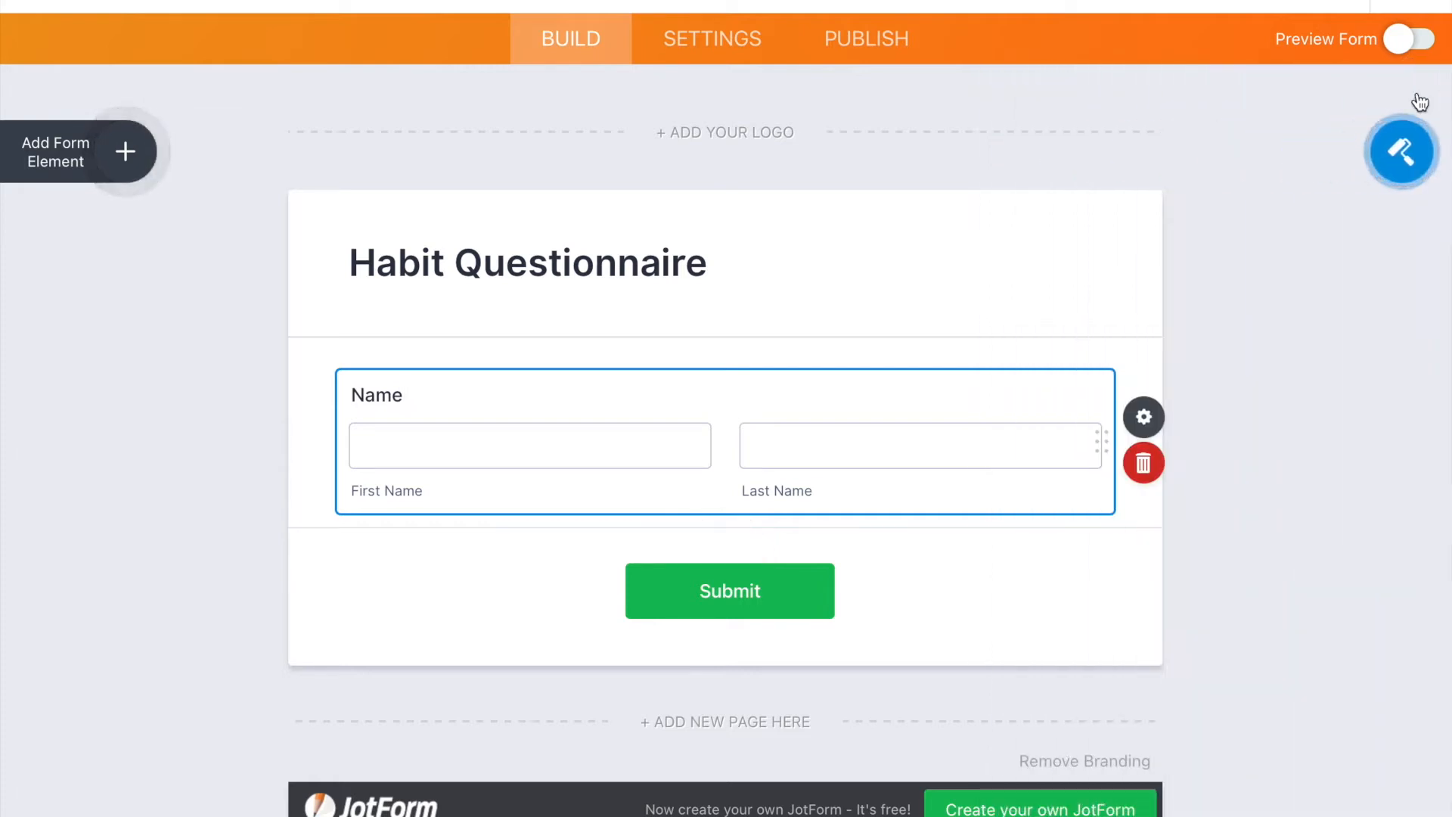
Step: Add an Email element below the Name question, keeping its label "Email"
click(127, 155)
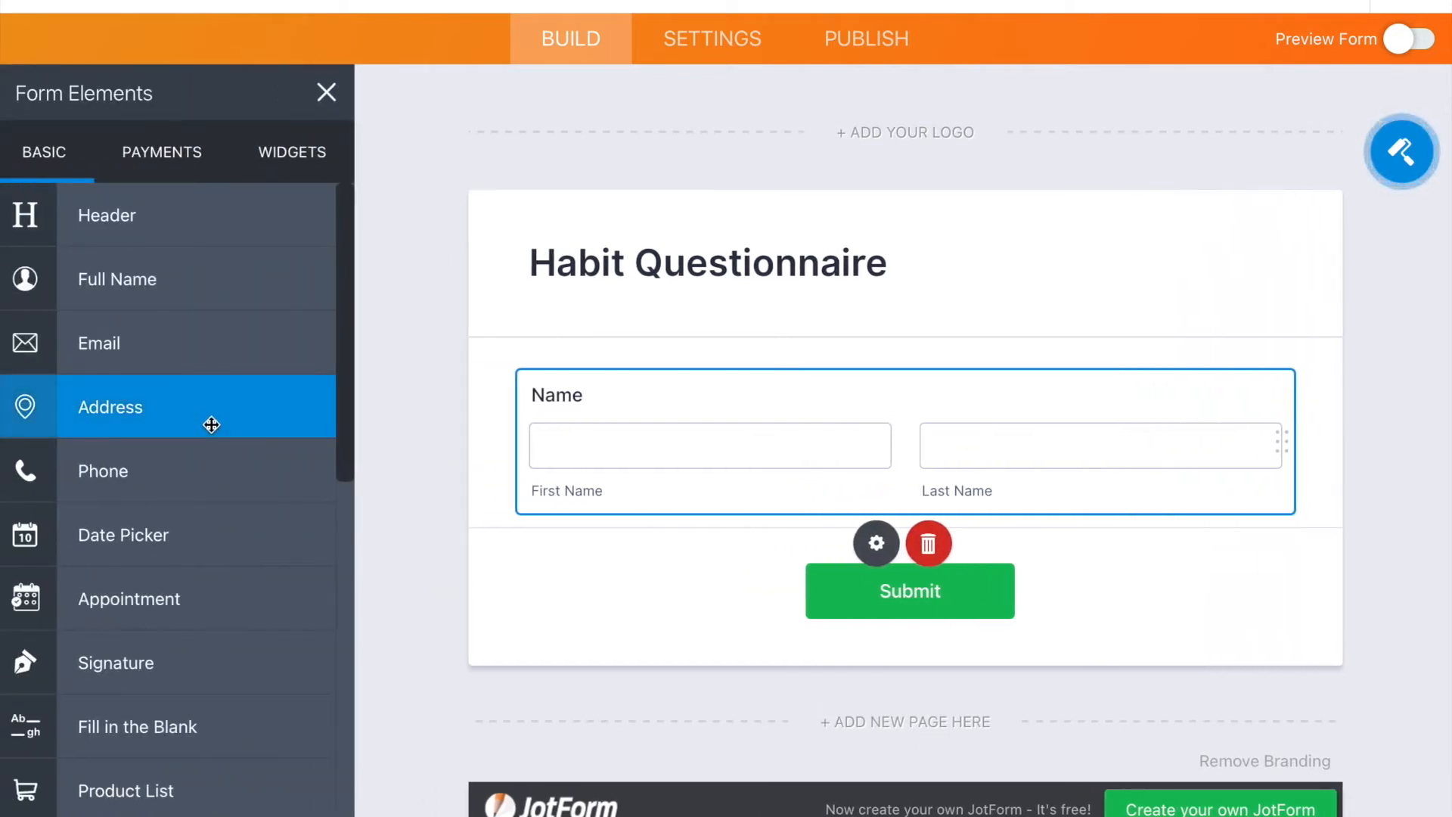
drag(178, 347, 703, 569)
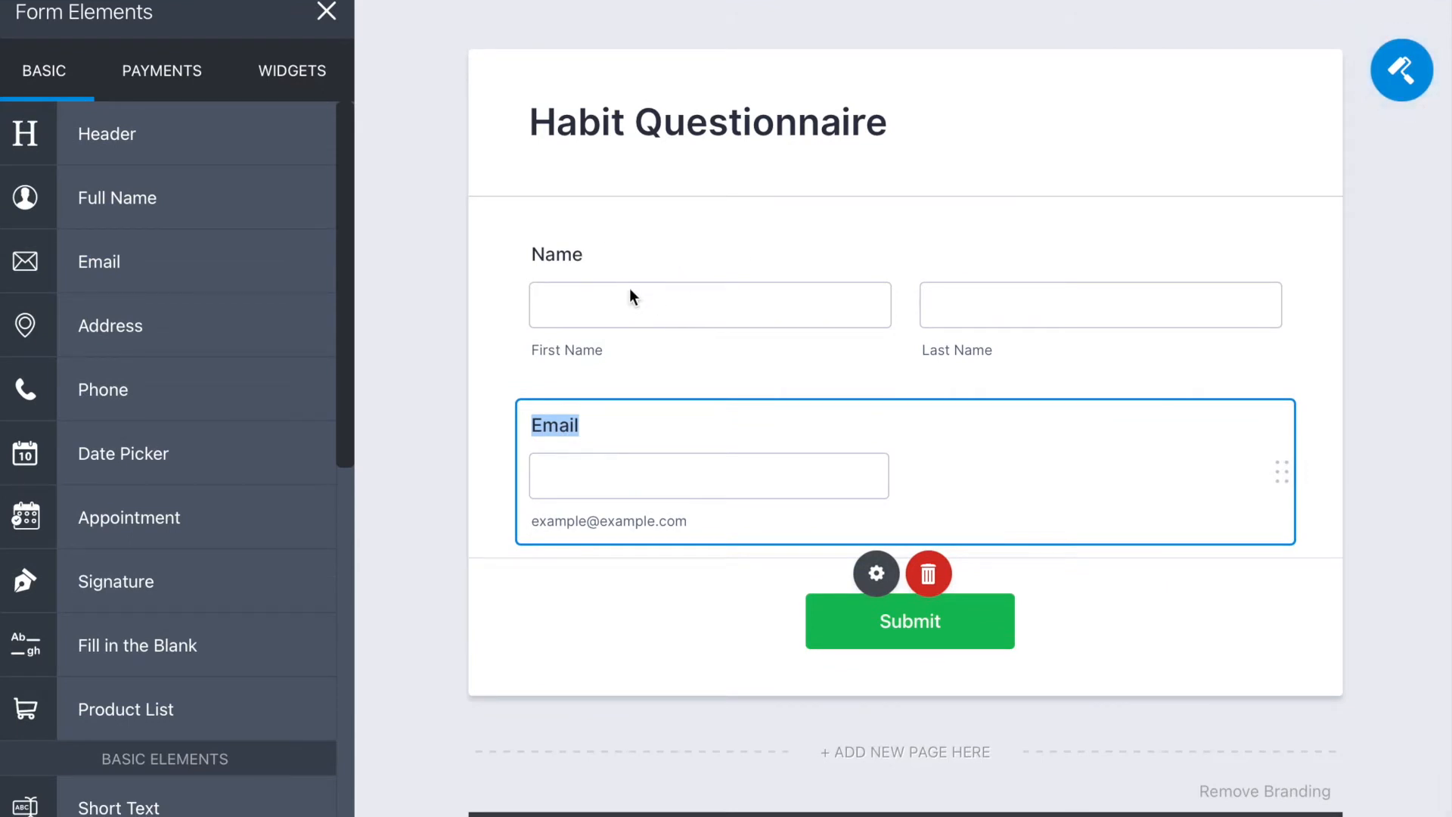
click(676, 427)
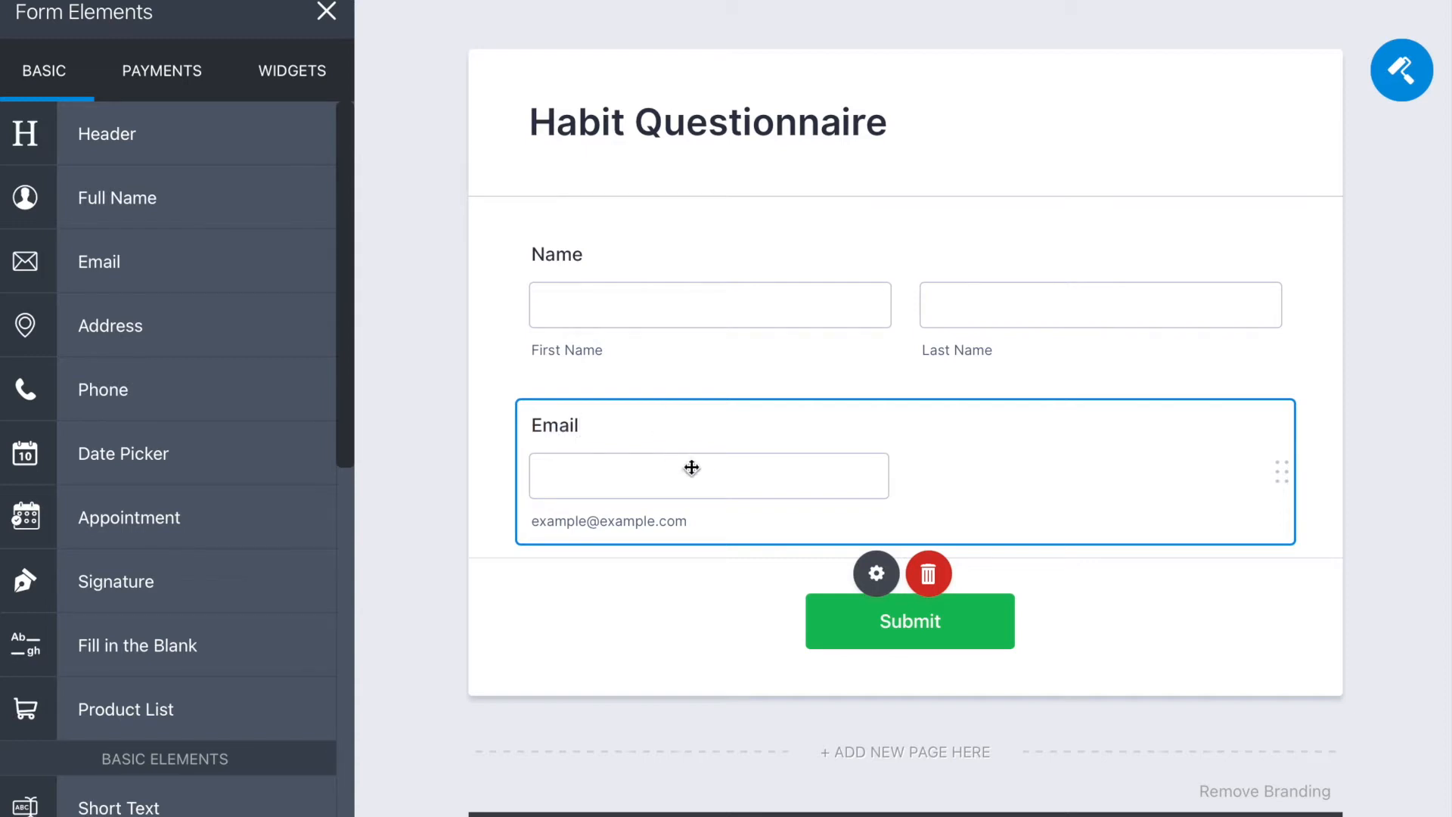
Step: Make the Email question required in its properties
click(874, 574)
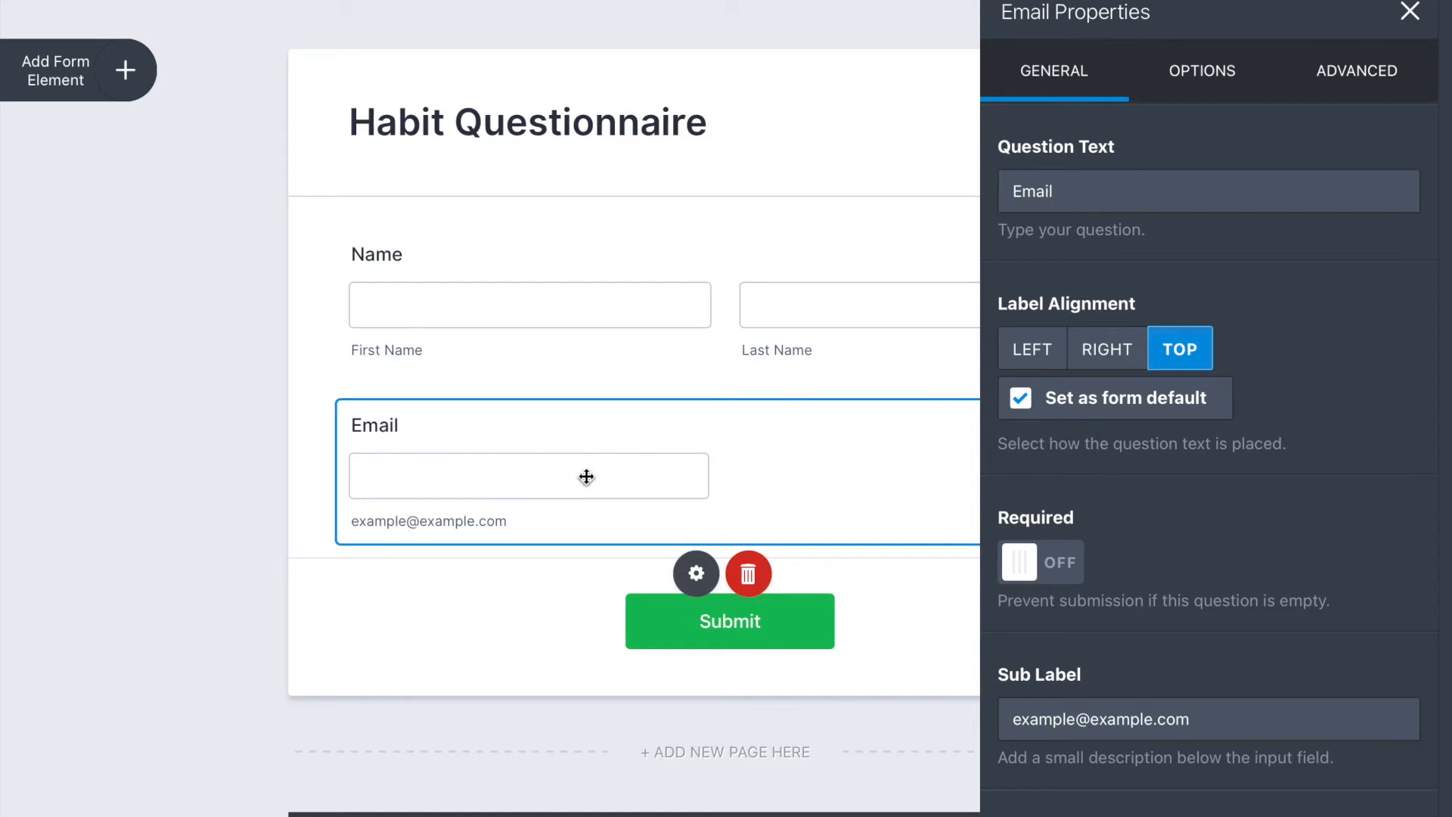
click(1058, 562)
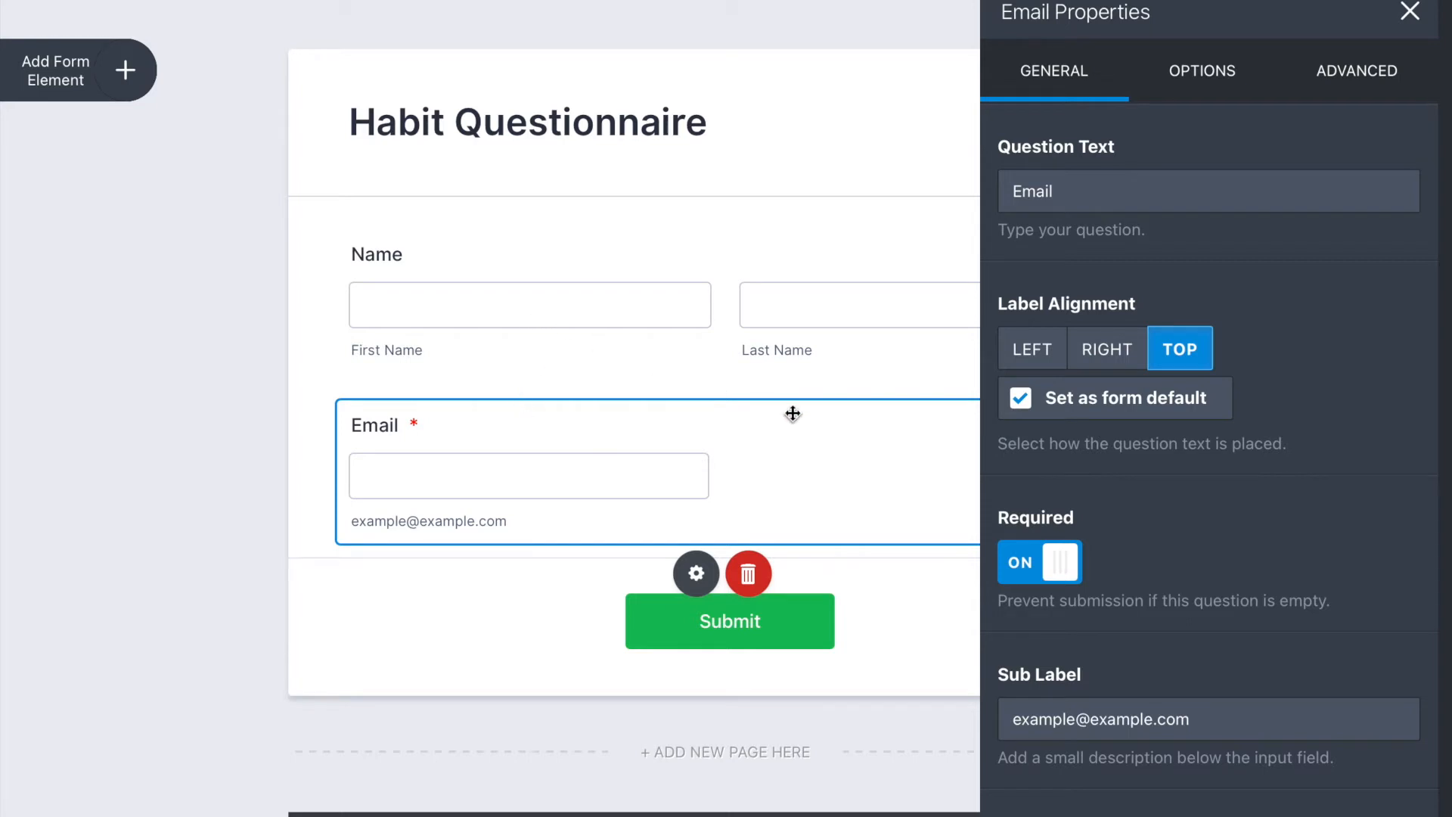
scroll(1062, 484, down, 1)
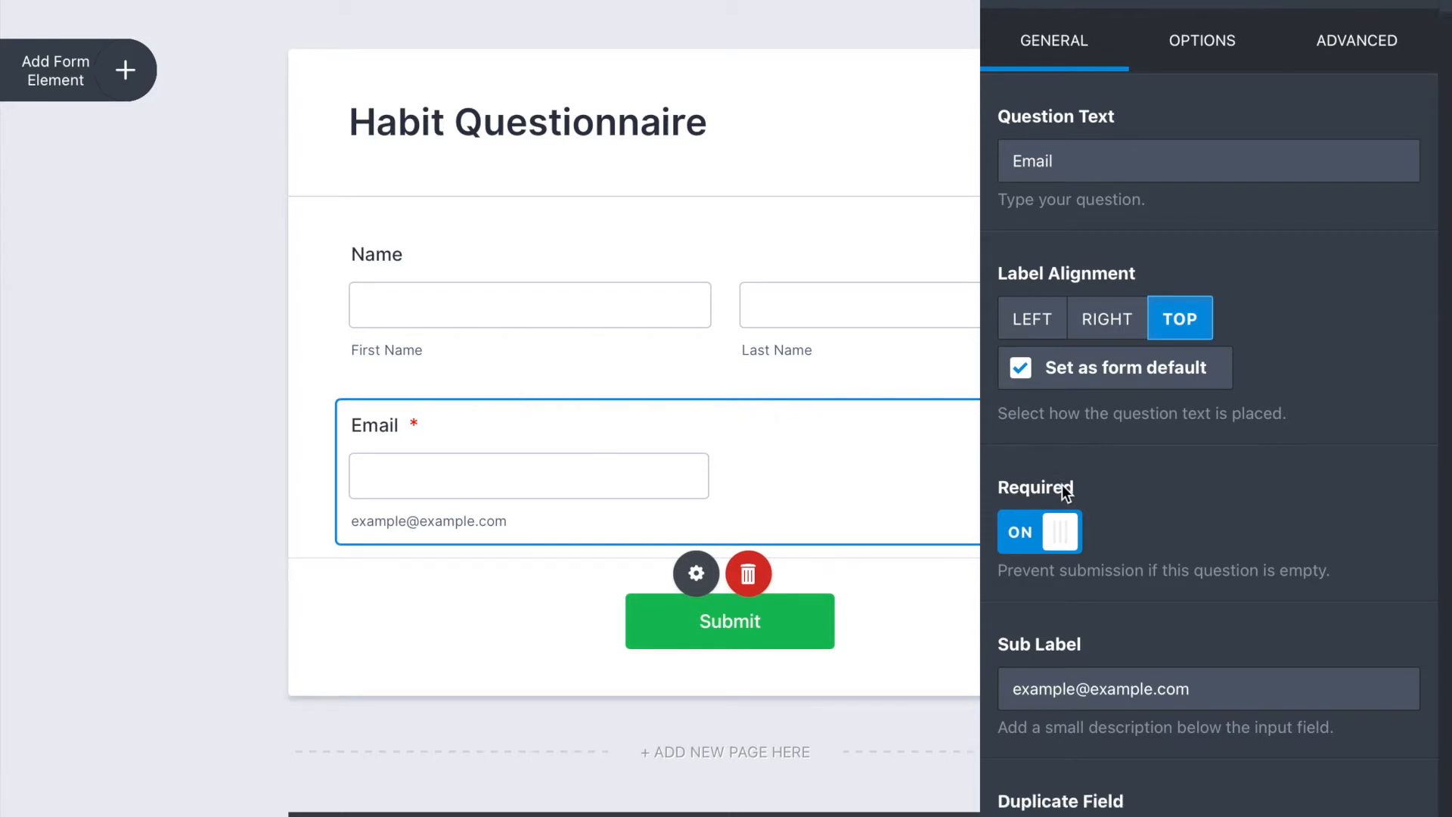
scroll(1062, 484, up, 2)
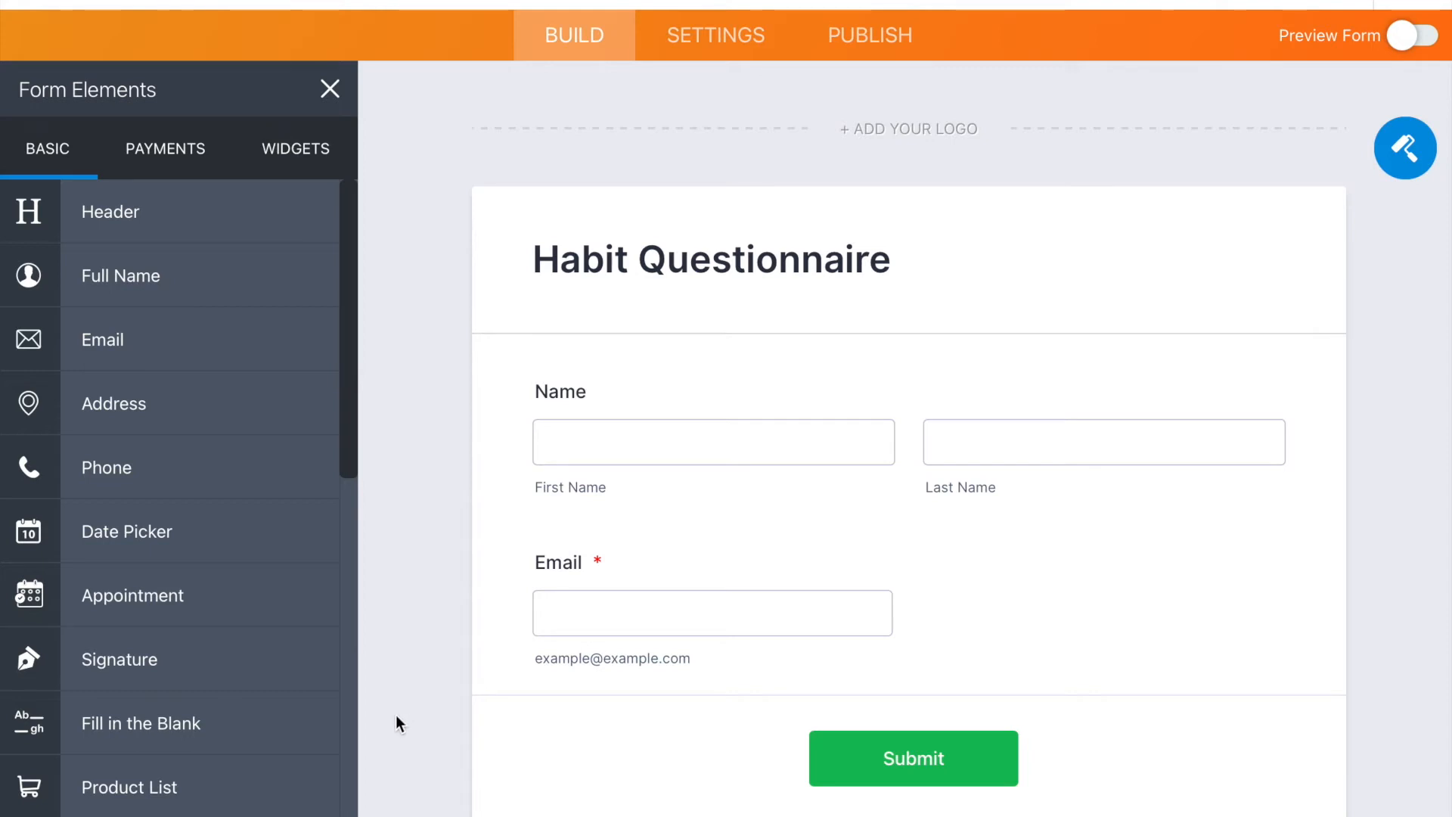
Step: Add a Short Text question below the Email question
scroll(353, 706, down, 4)
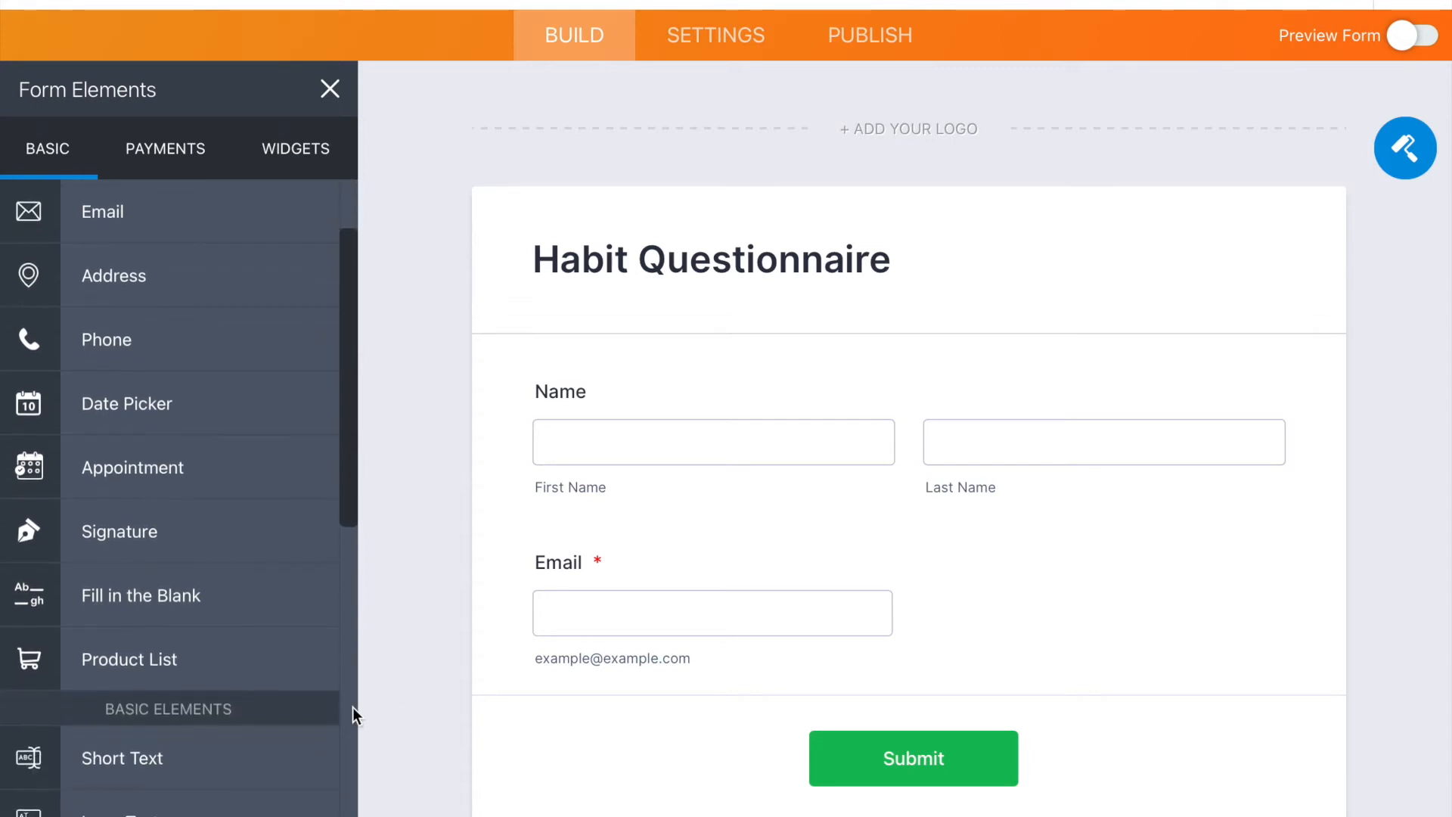
scroll(353, 706, down, 1)
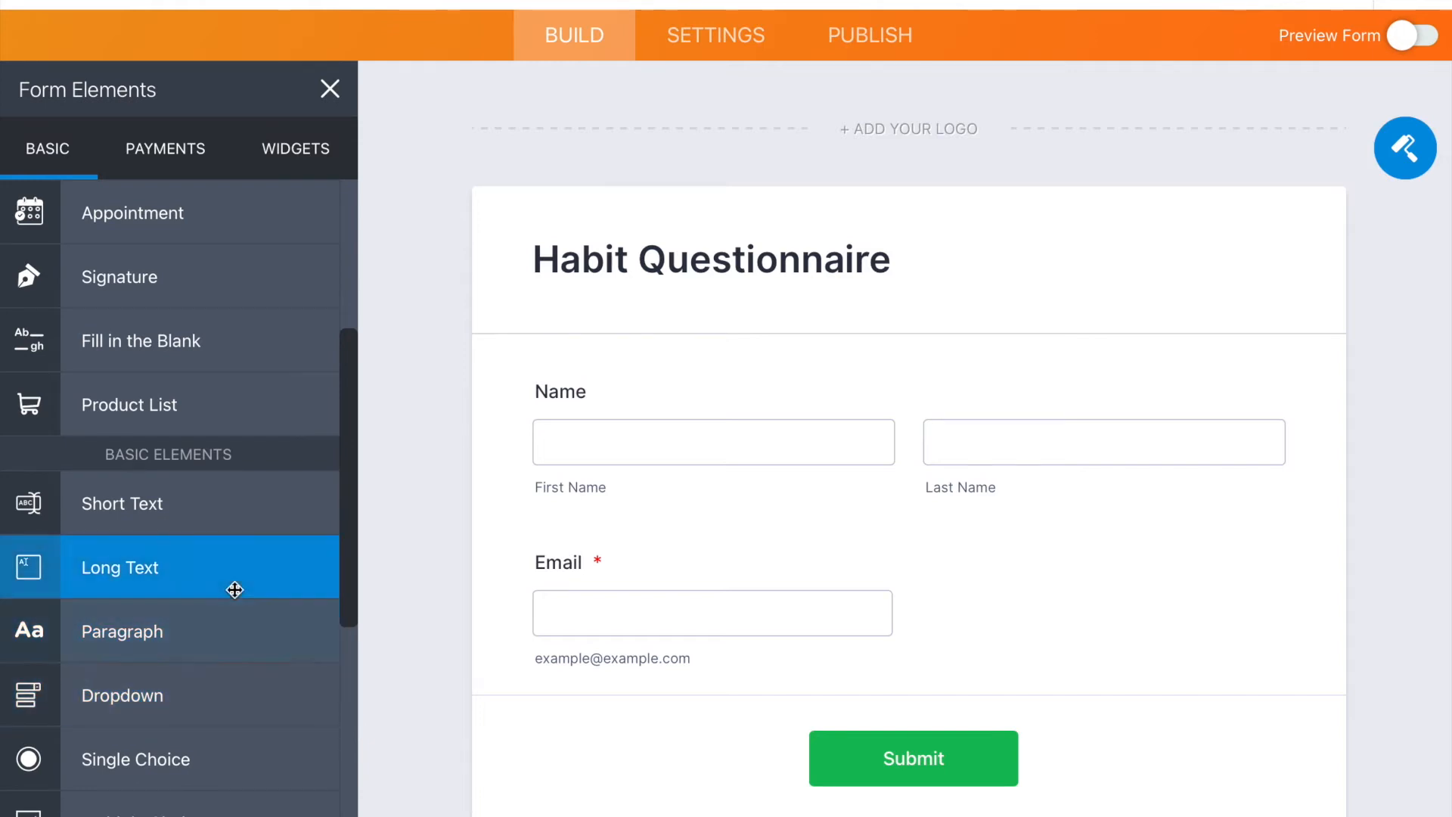
click(233, 510)
drag(232, 510, 796, 730)
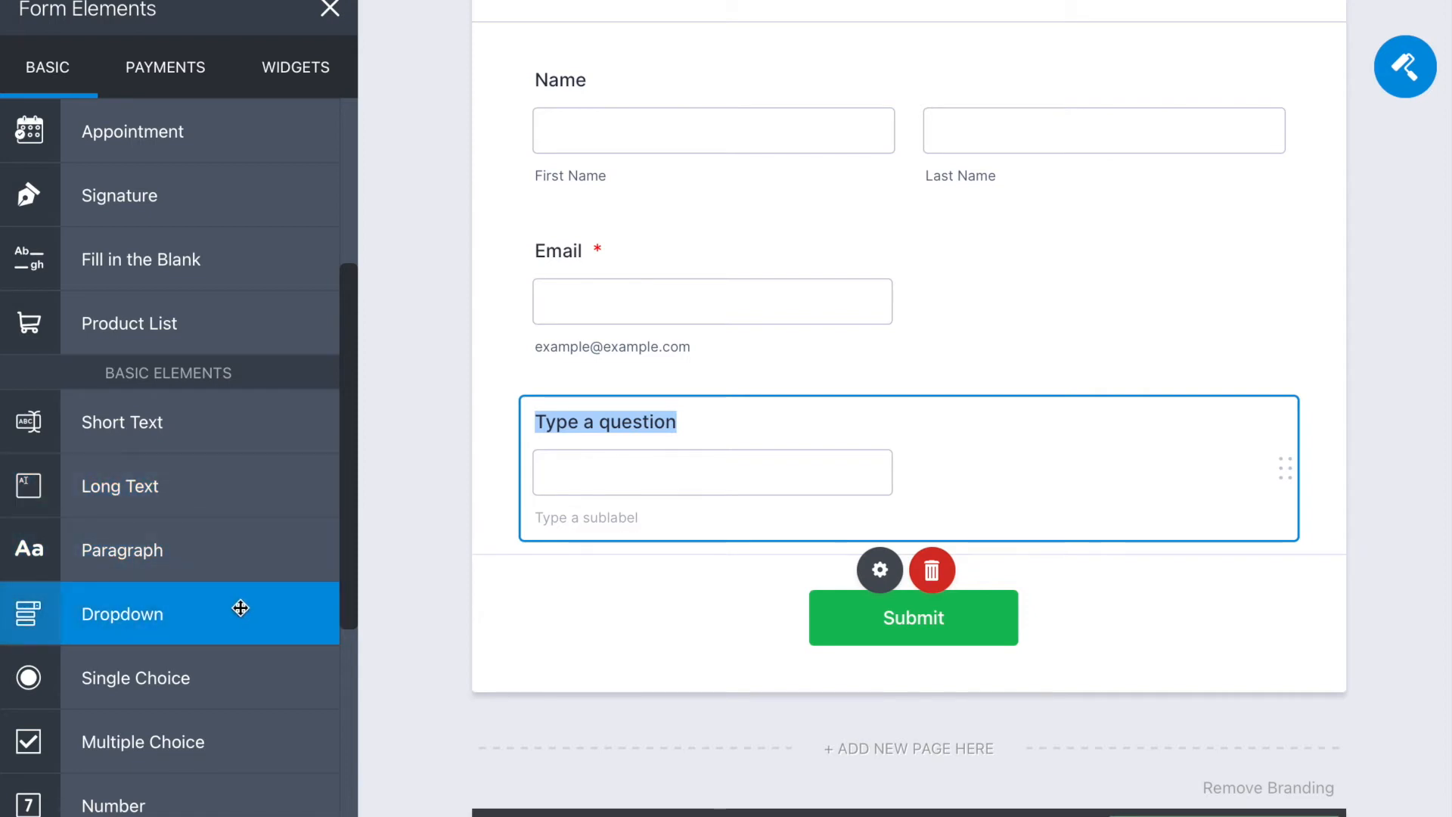
Step: Add a Dropdown question below the Short Text question and look at its option editor without entering options
scroll(240, 608, down, 1)
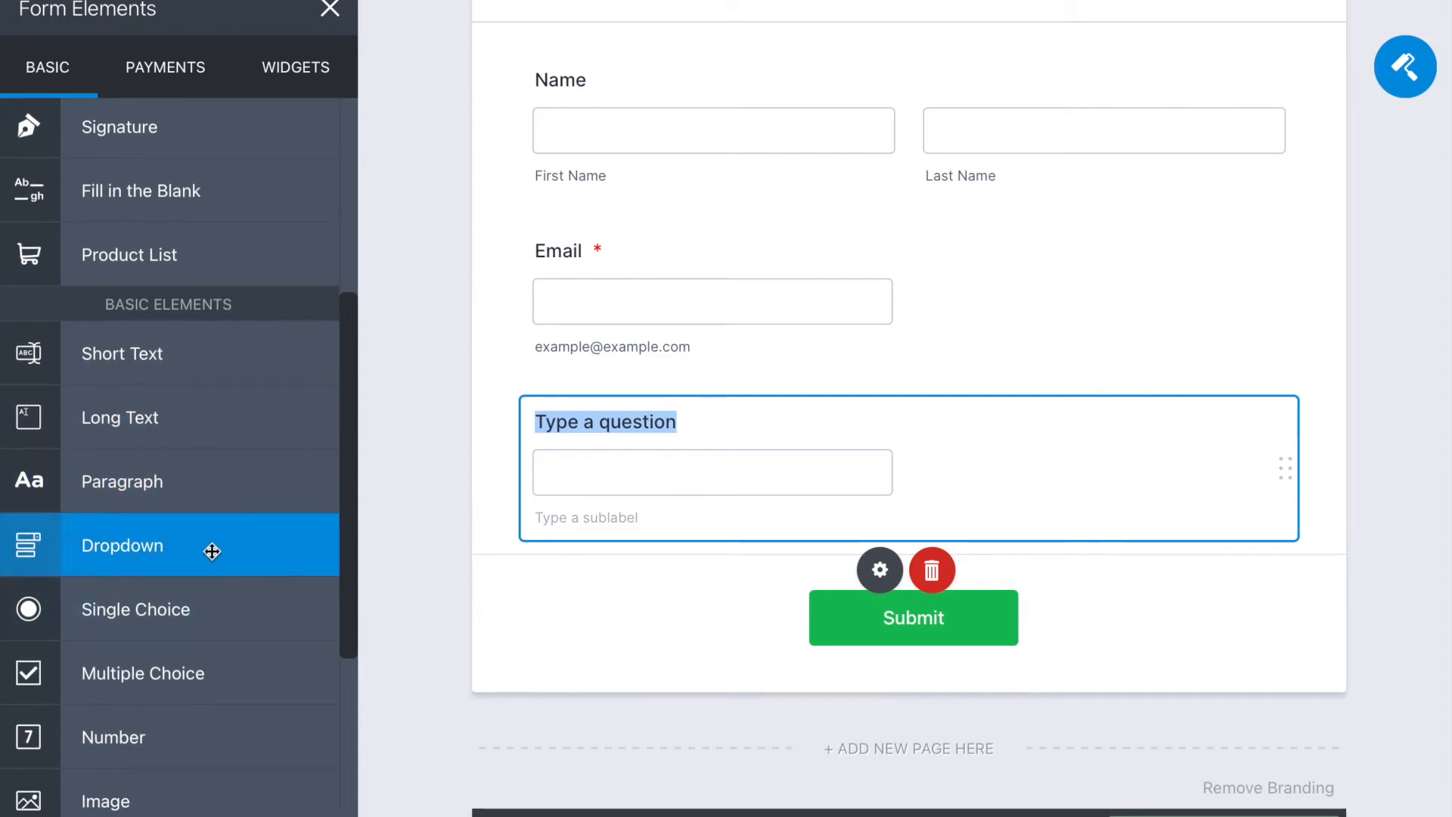
drag(209, 549, 678, 590)
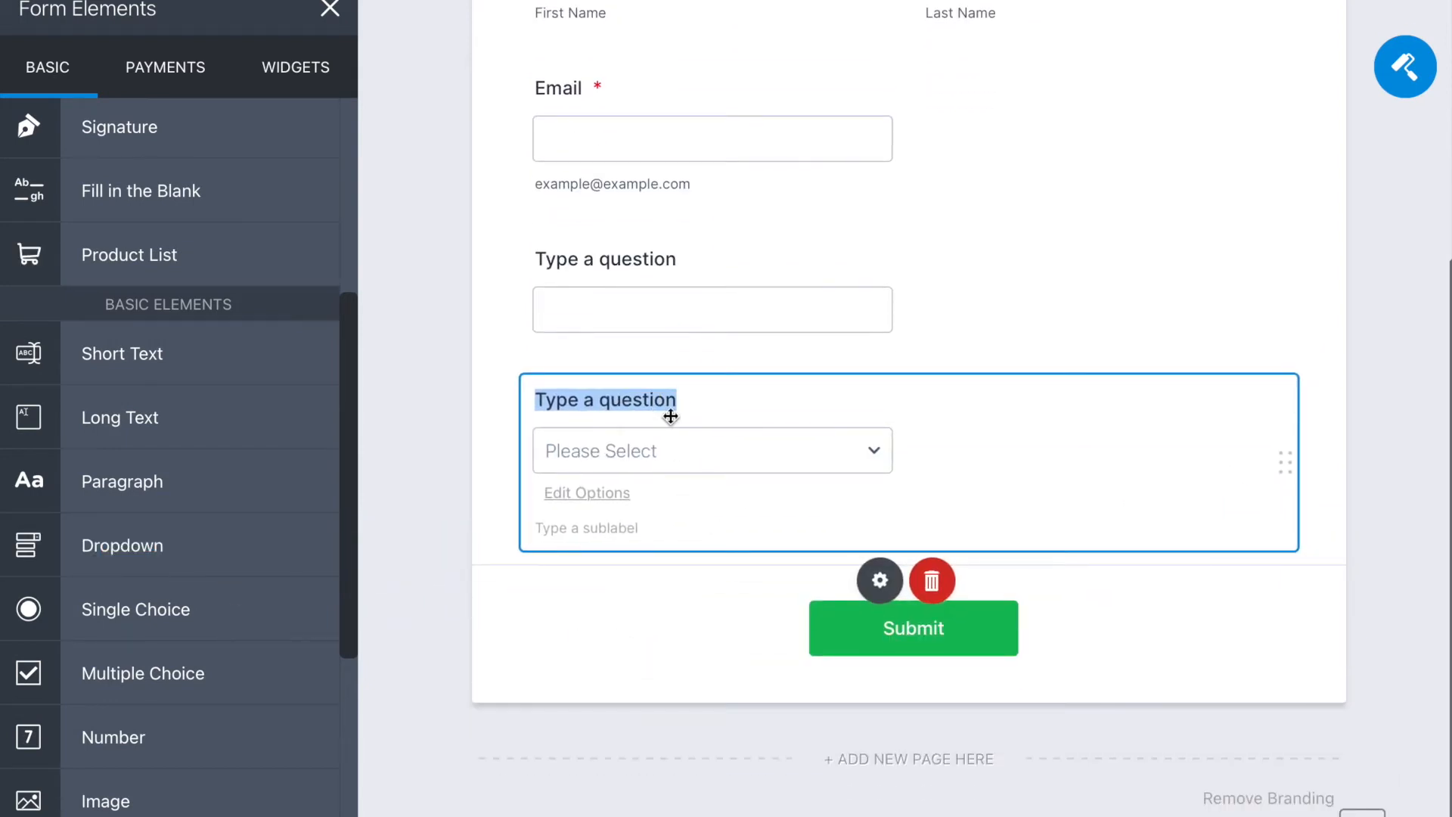
click(734, 465)
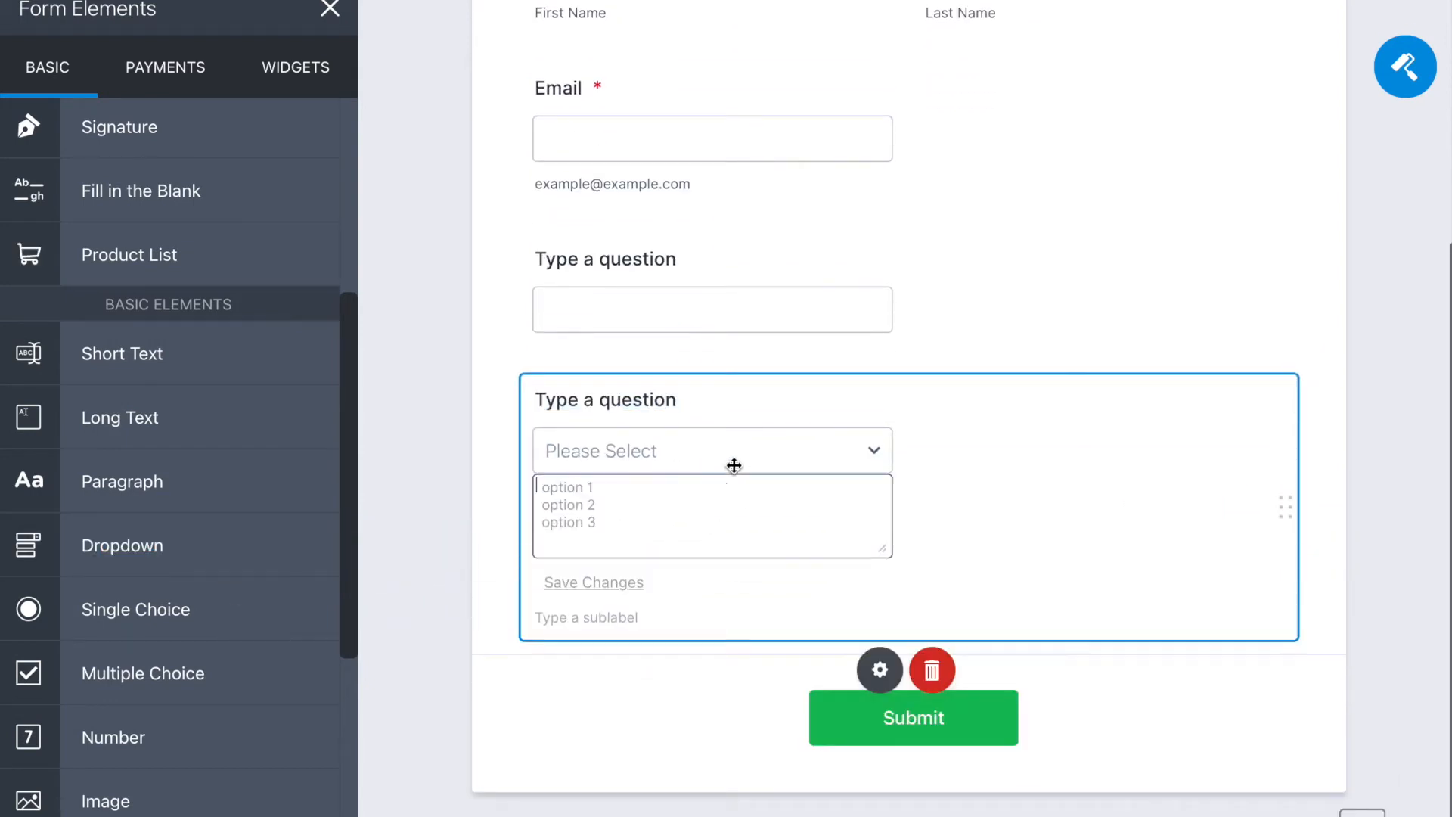
click(875, 453)
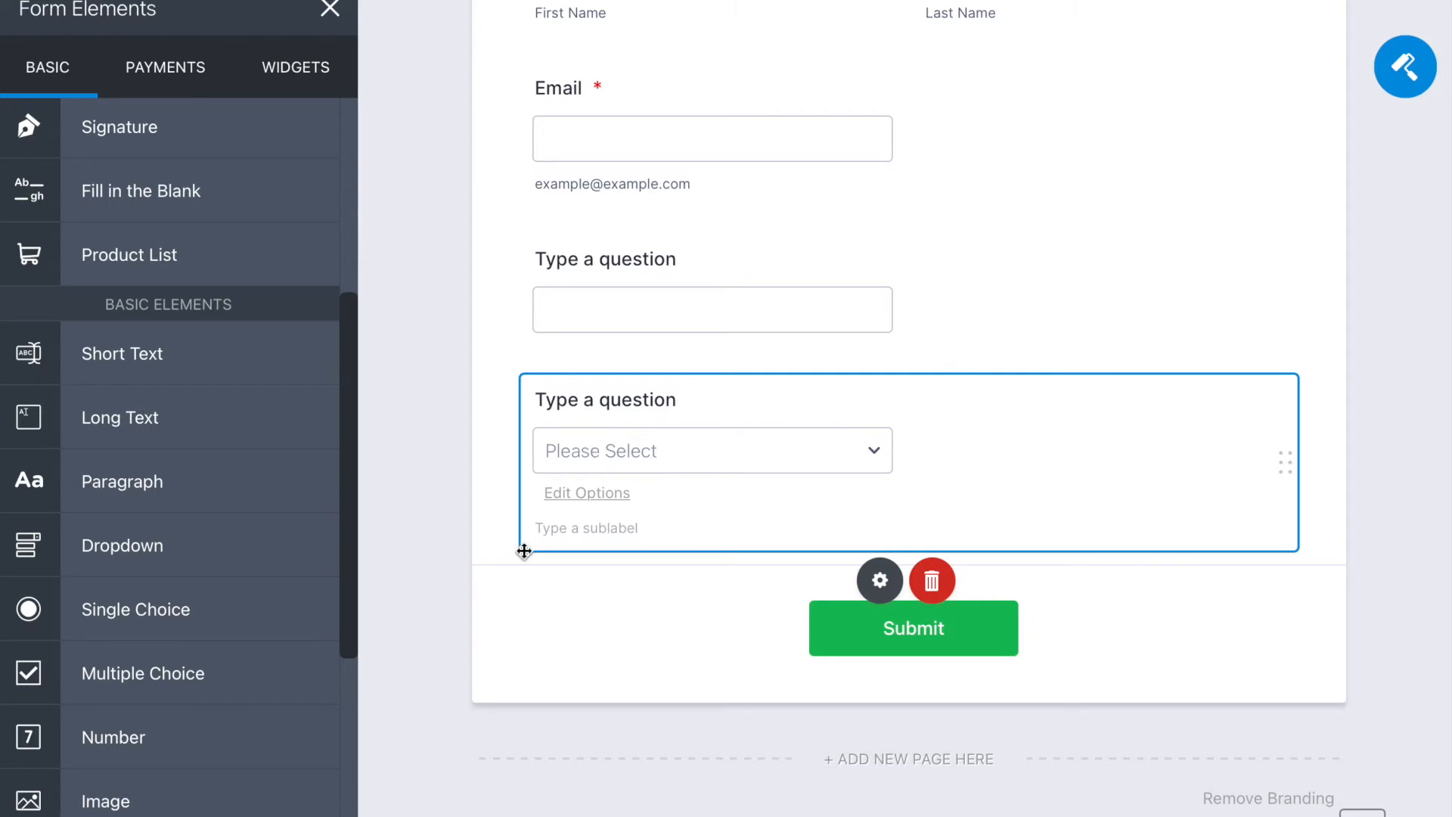
Step: Add a Single Choice question below the Dropdown question and check the Dropdown's option list again
drag(265, 609, 837, 691)
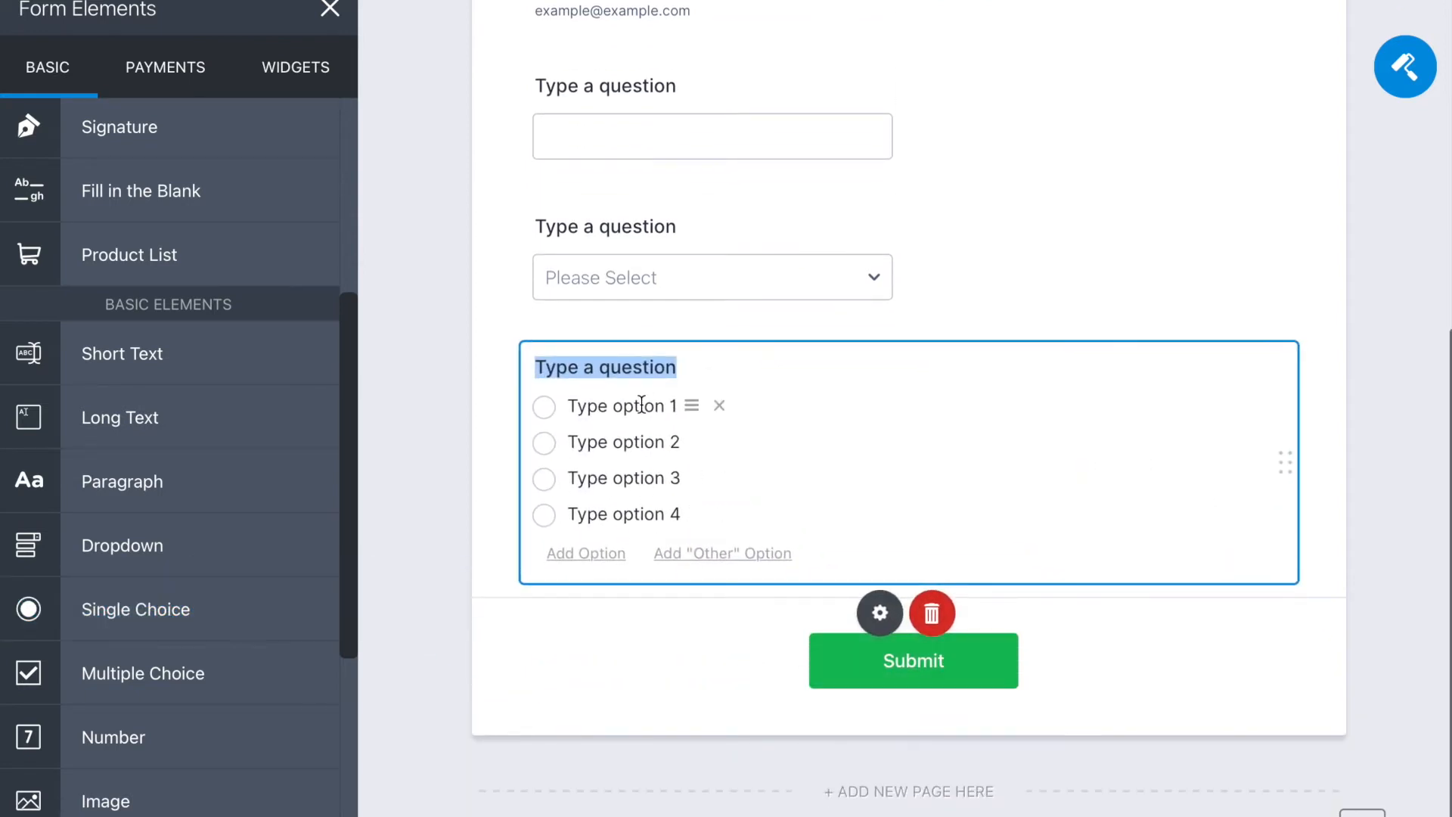
click(711, 285)
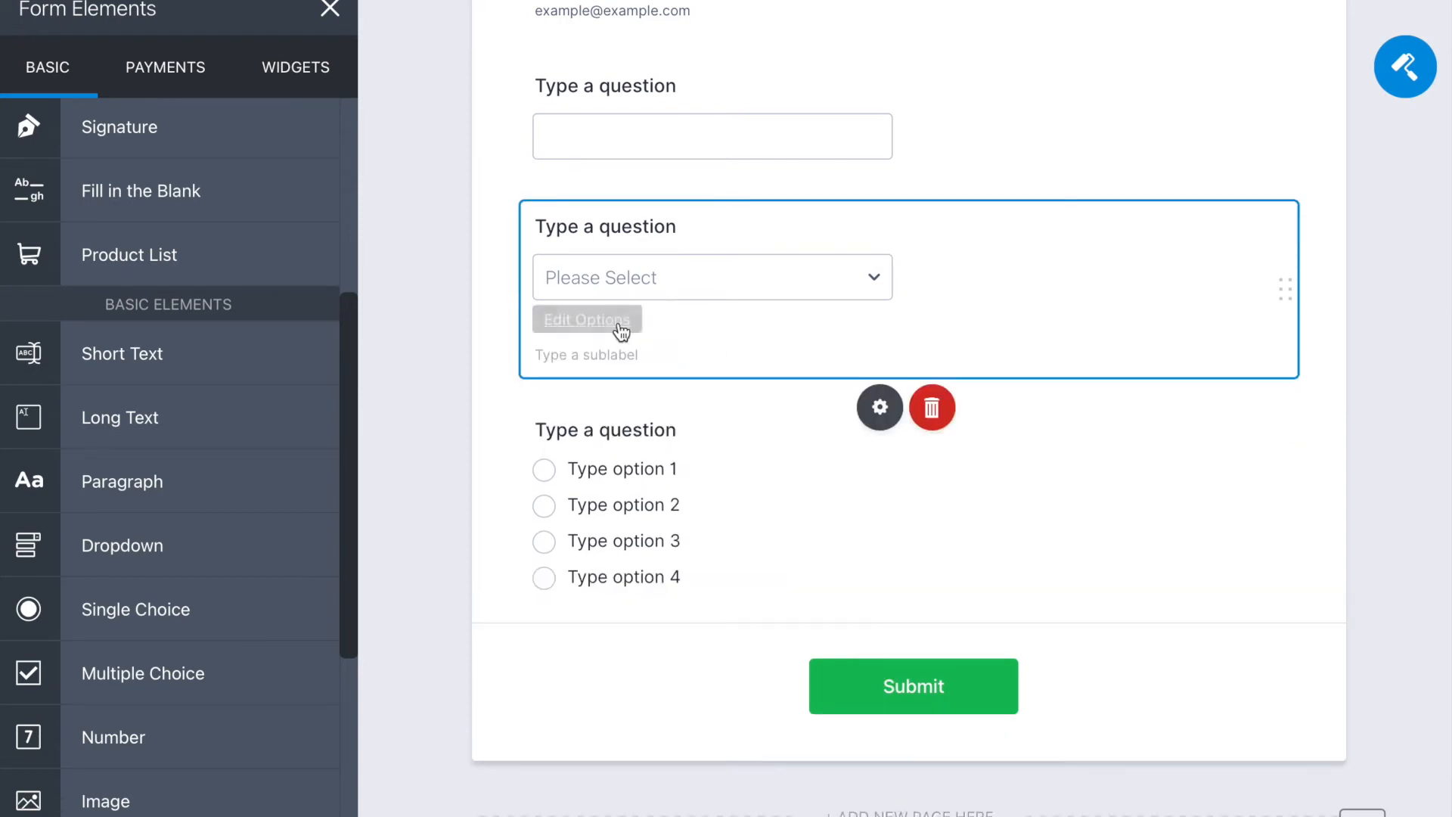
click(681, 294)
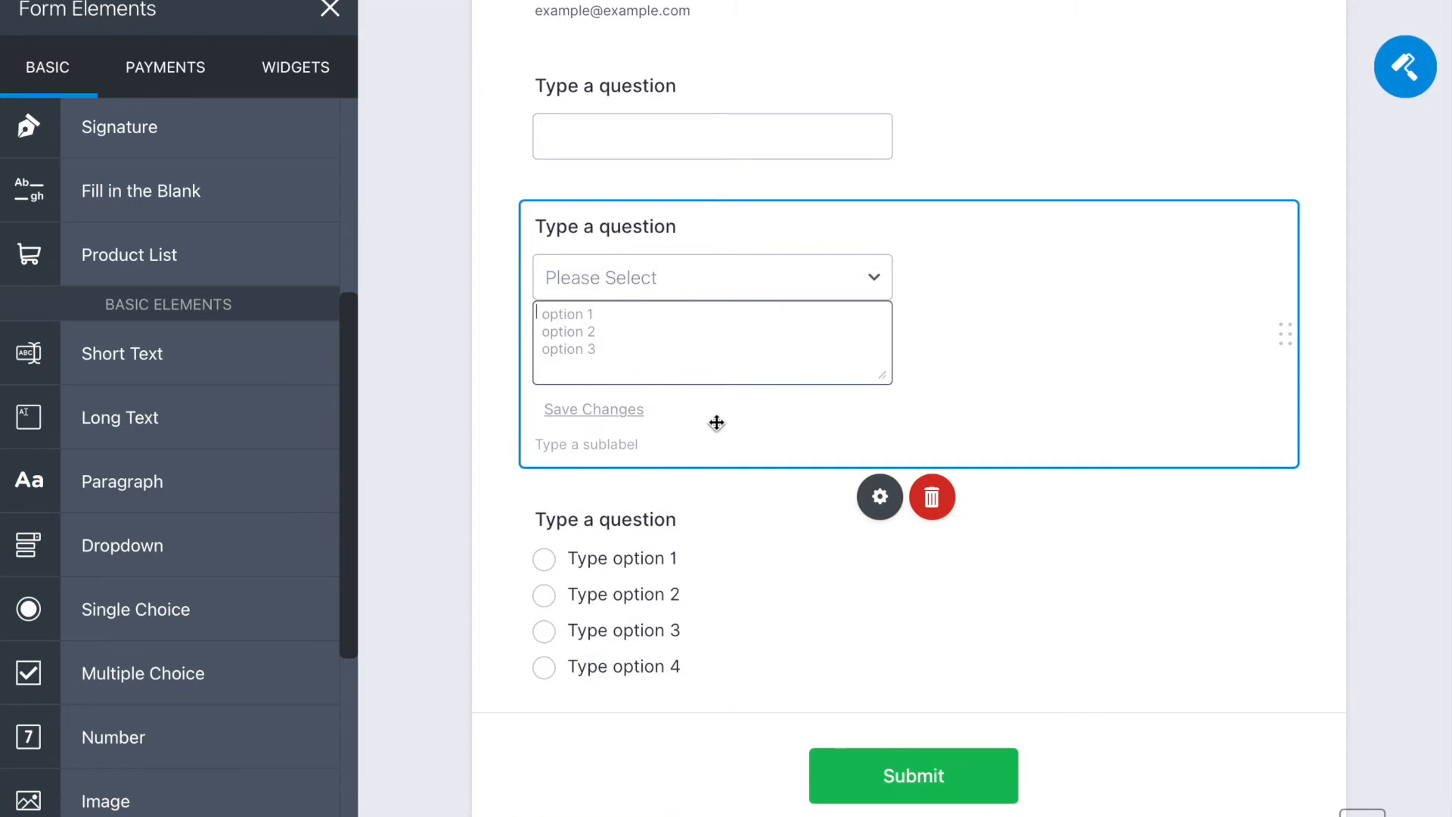
click(742, 567)
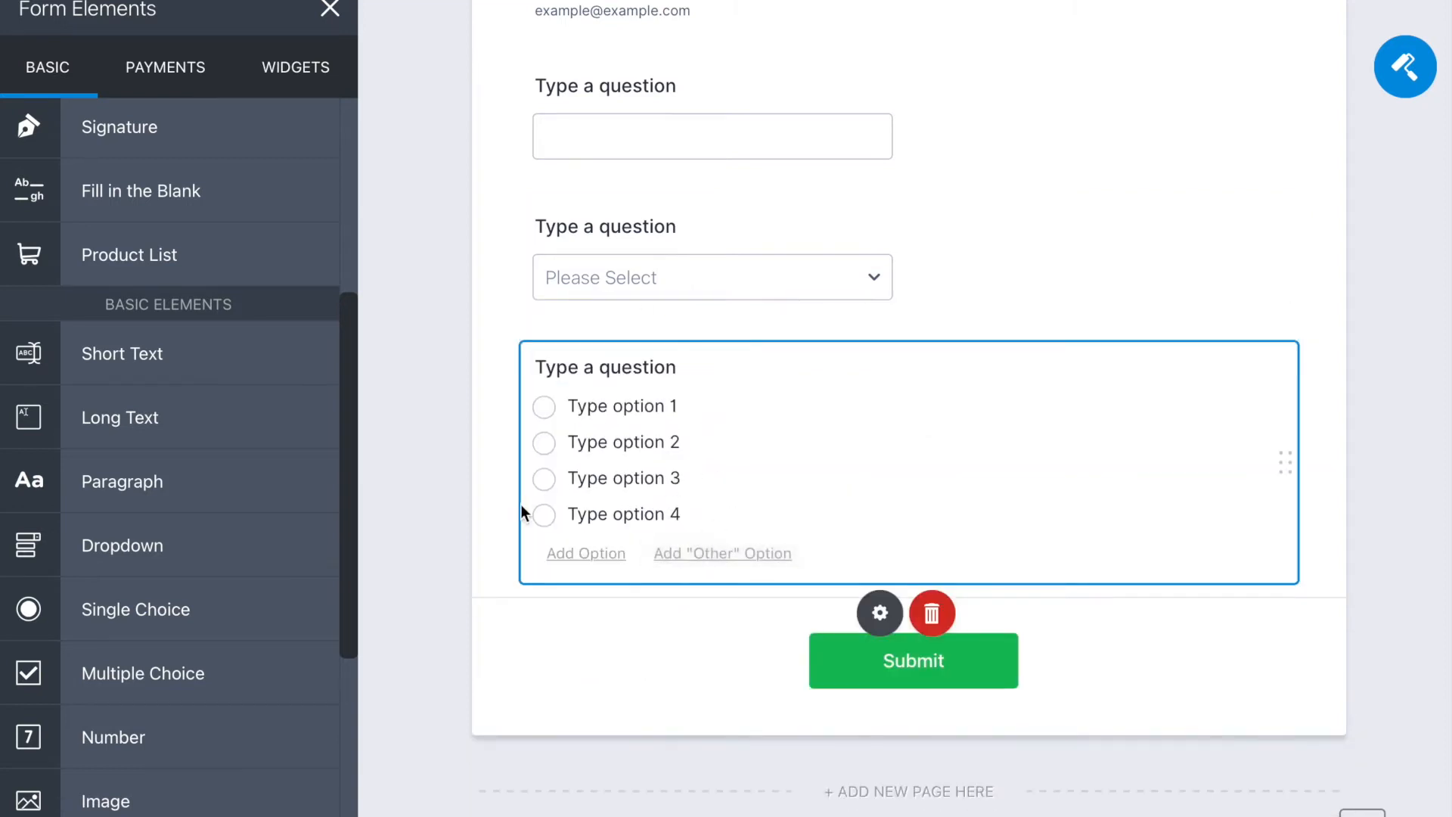
Step: Add a Multiple Choice question below the Single Choice question and look through the remaining basic form elements
drag(324, 668, 664, 626)
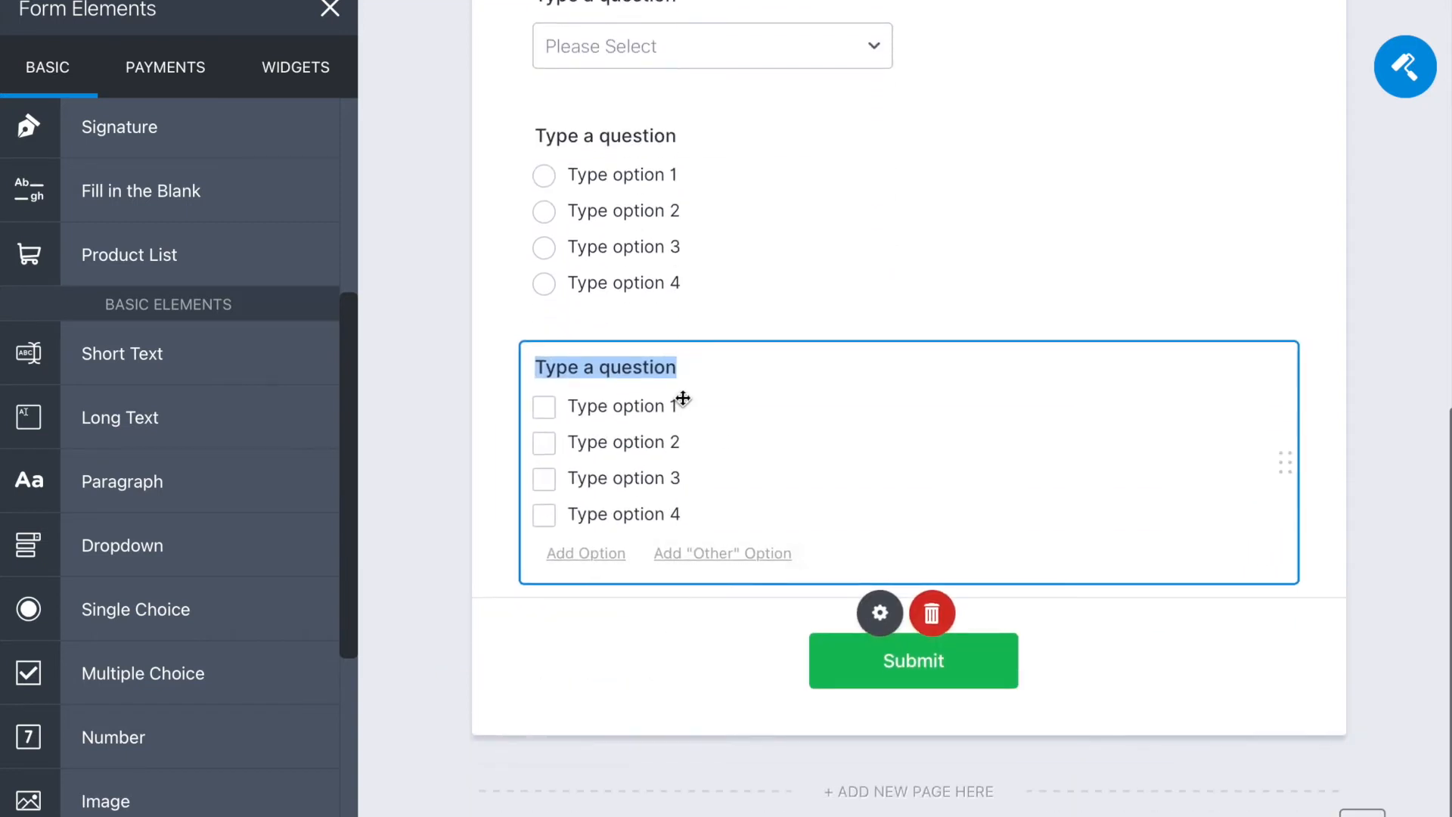
scroll(681, 401, up, 4)
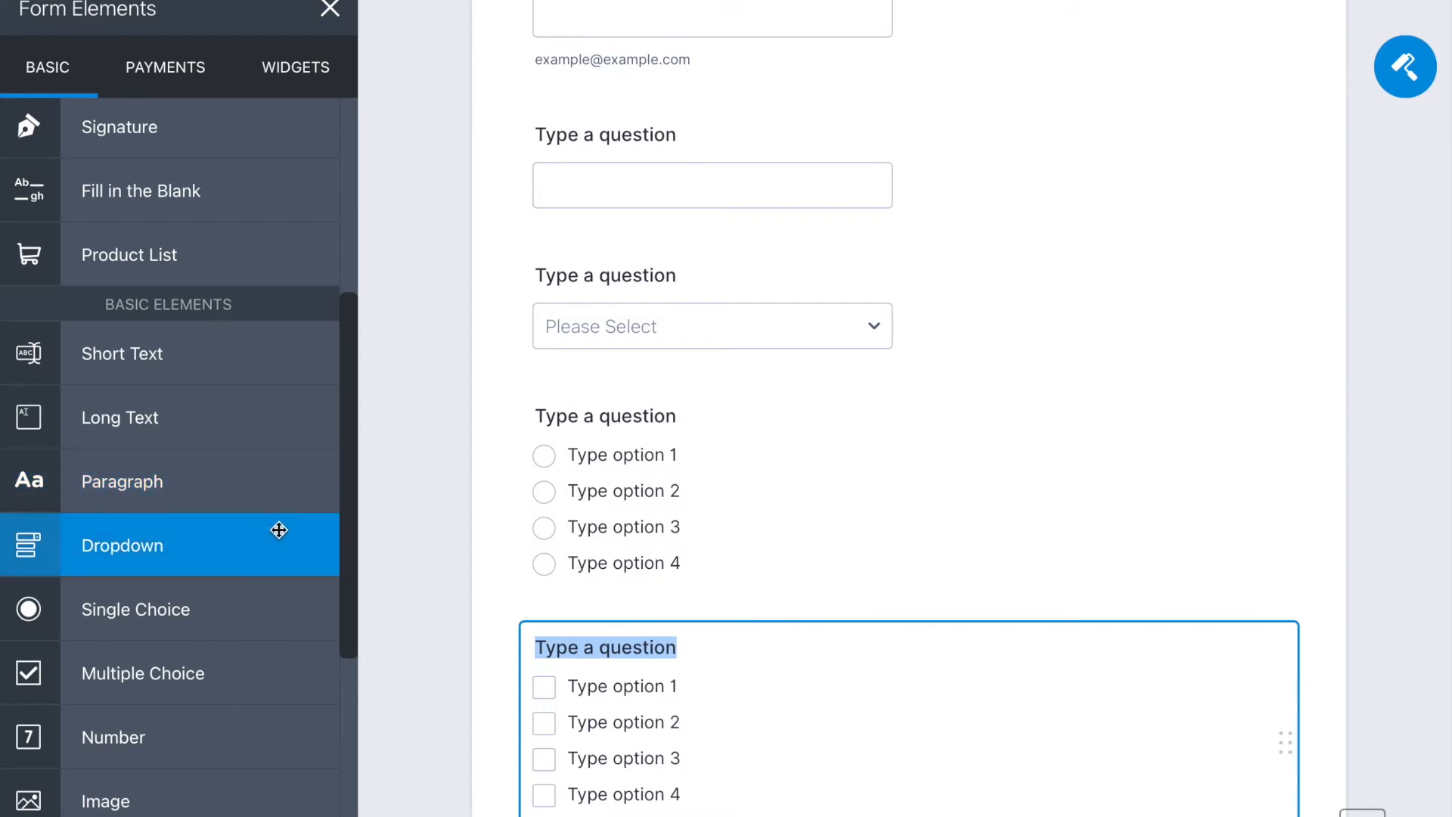
scroll(278, 529, down, 2)
scroll(279, 530, down, 3)
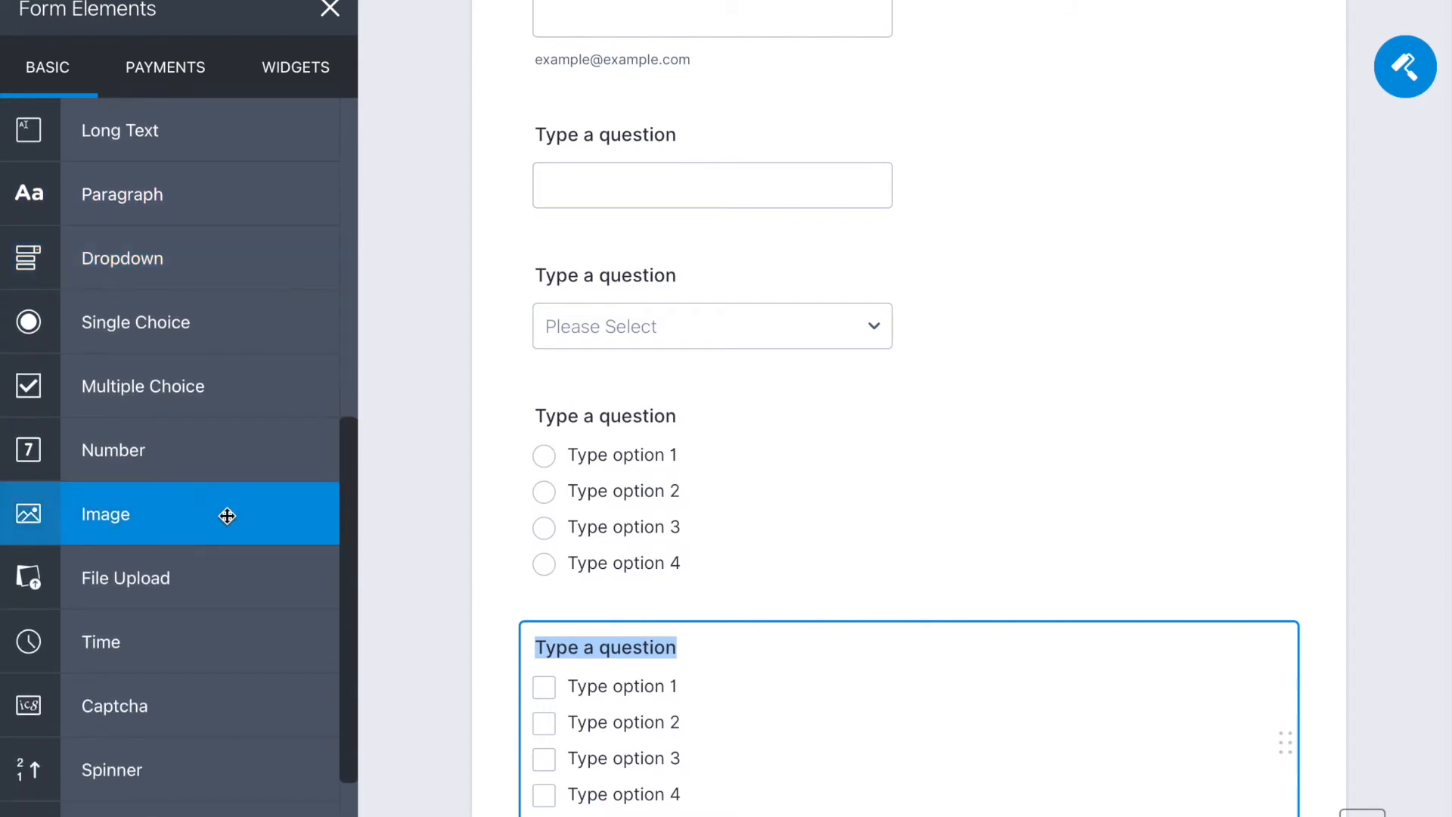
drag(227, 516, 715, 633)
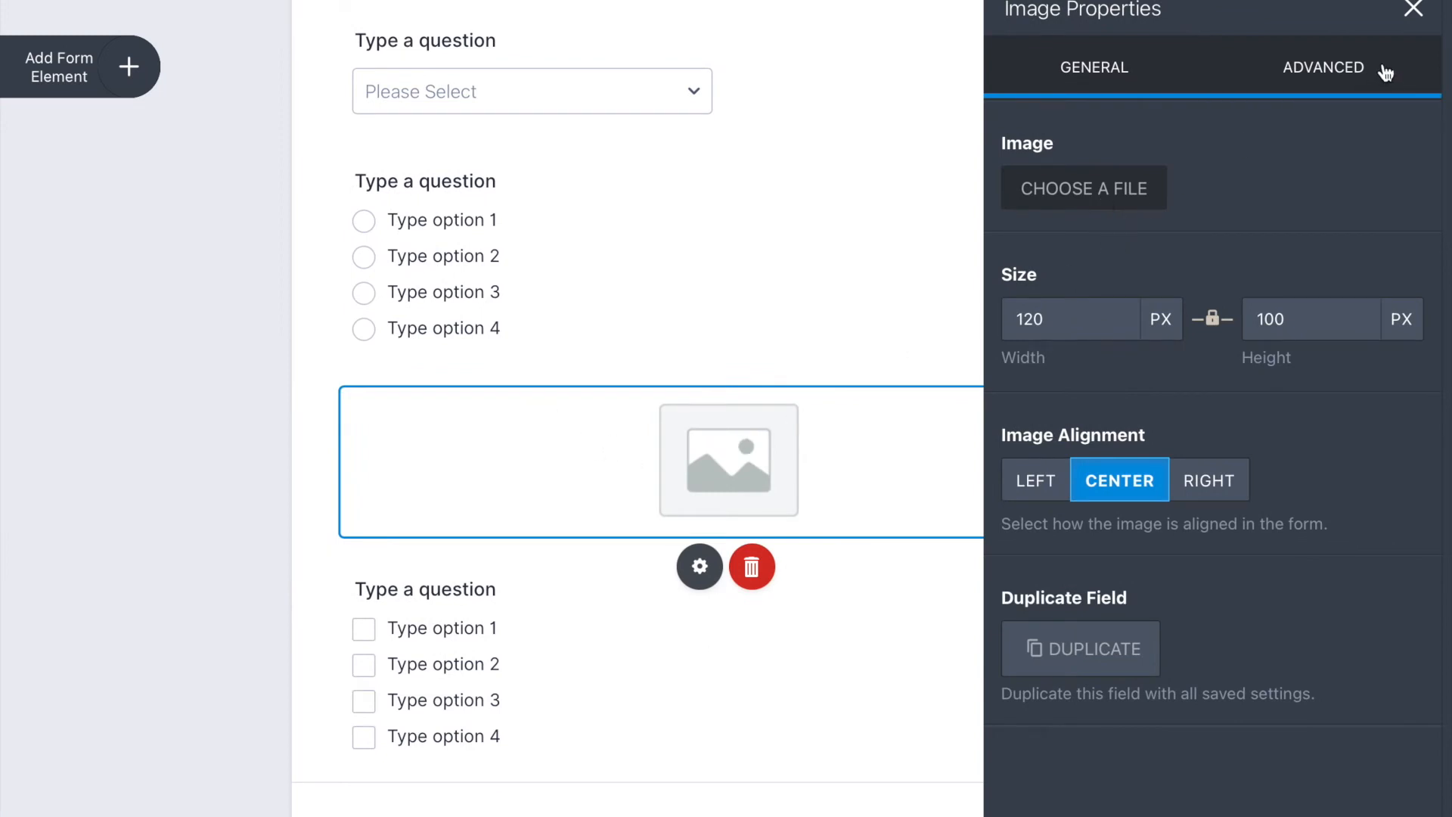
click(1414, 10)
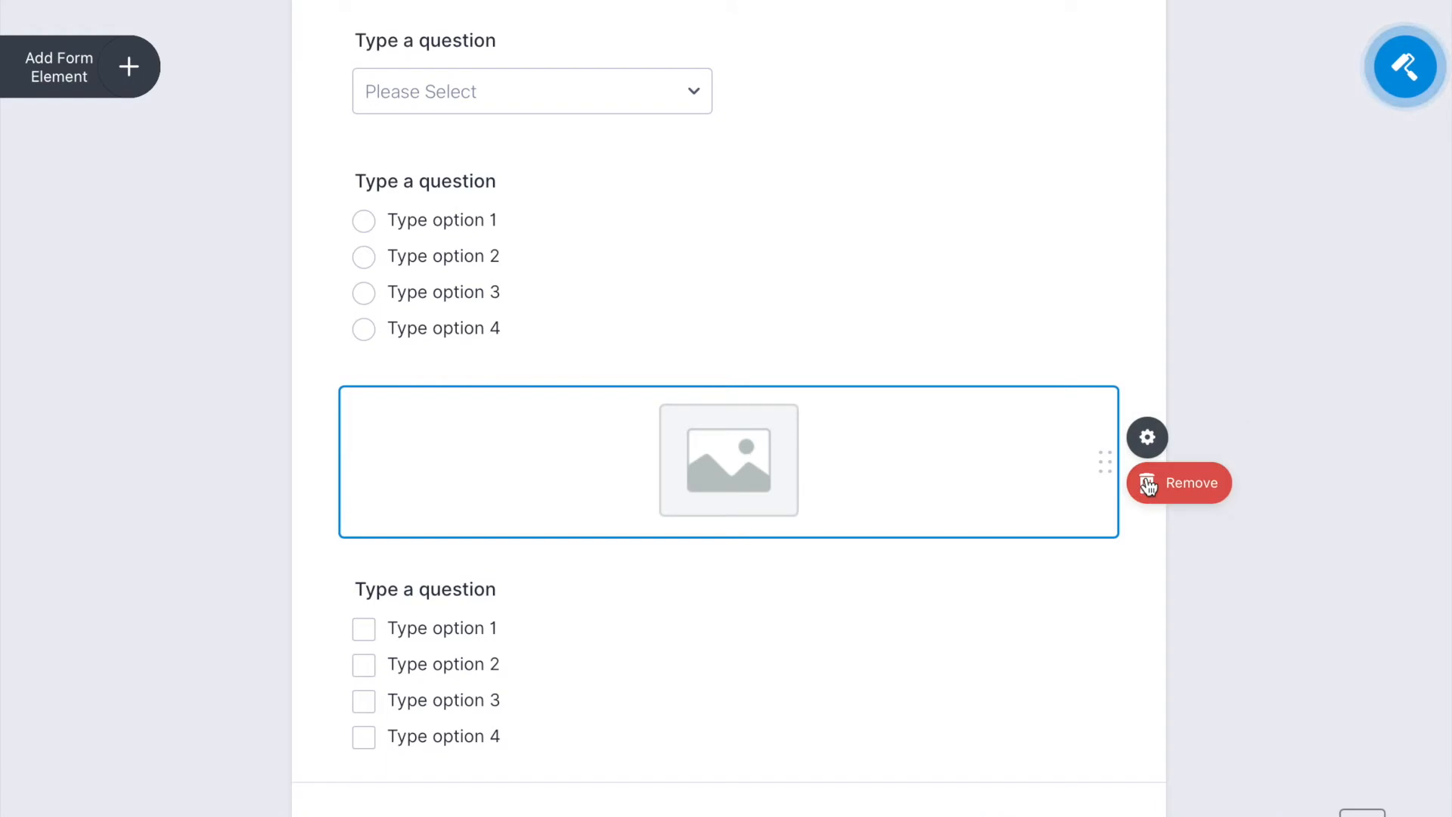
click(1148, 482)
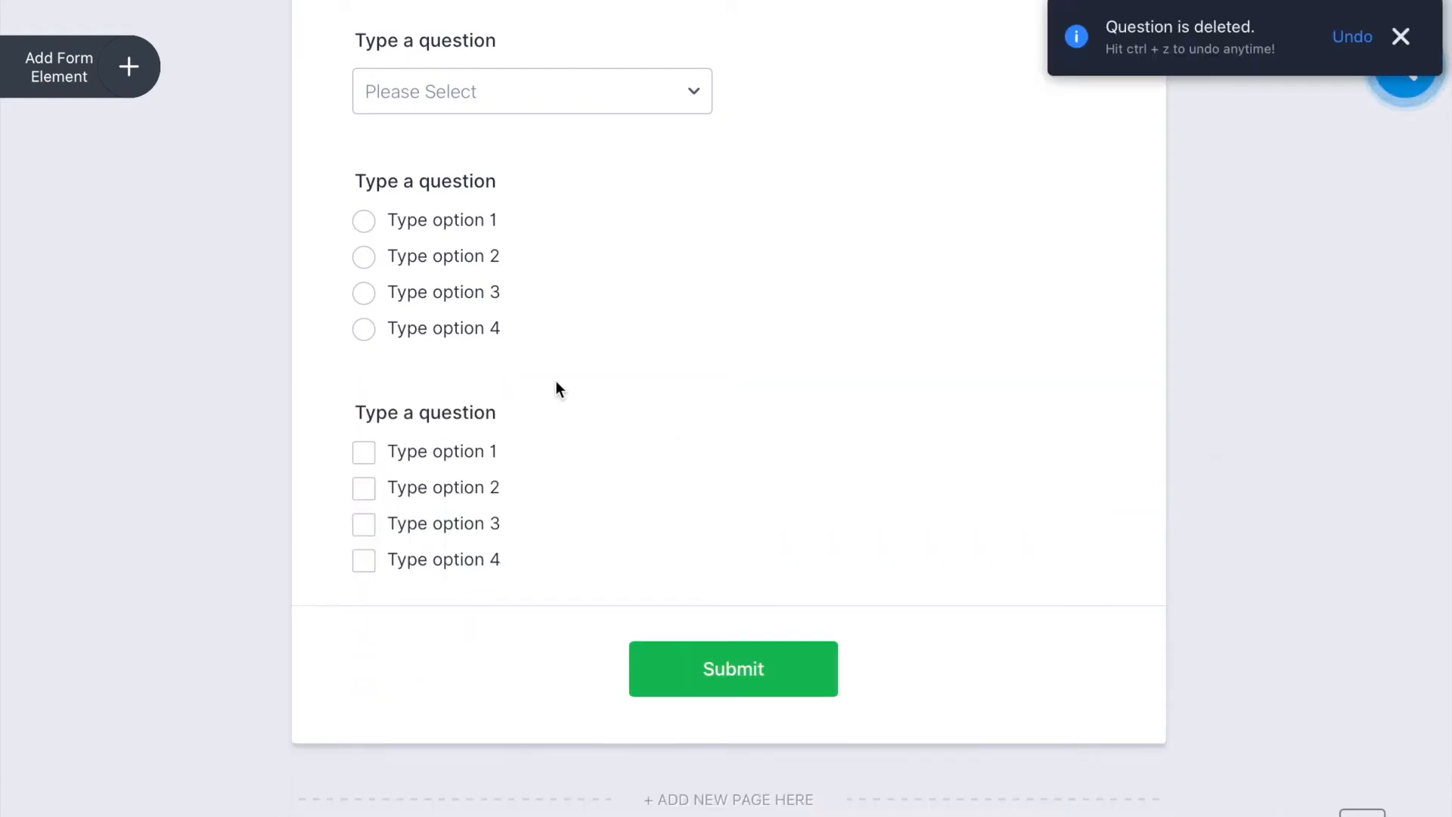
Step: Add a Star Rating question below the Multiple Choice question
click(127, 70)
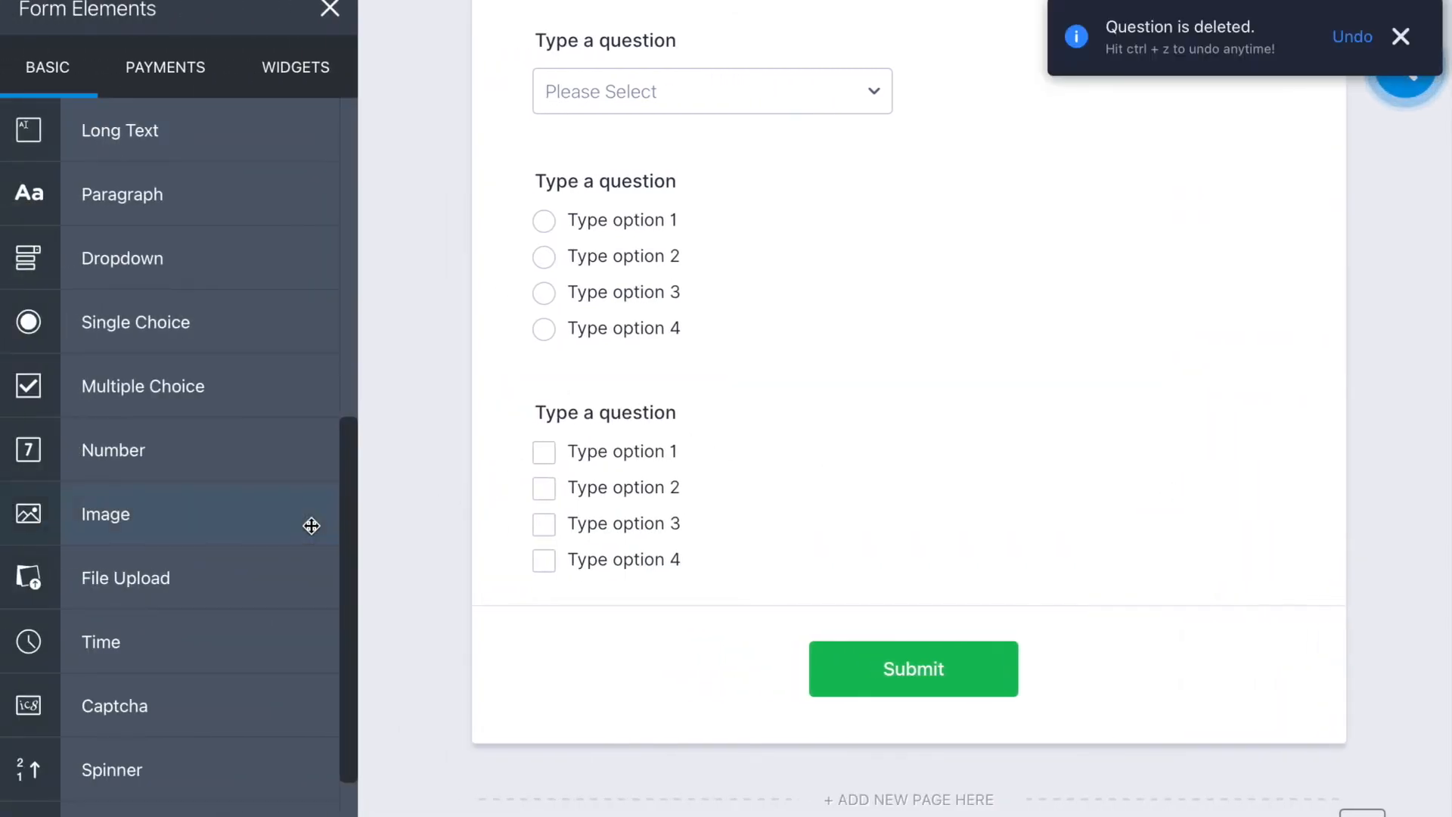
scroll(311, 527, down, 3)
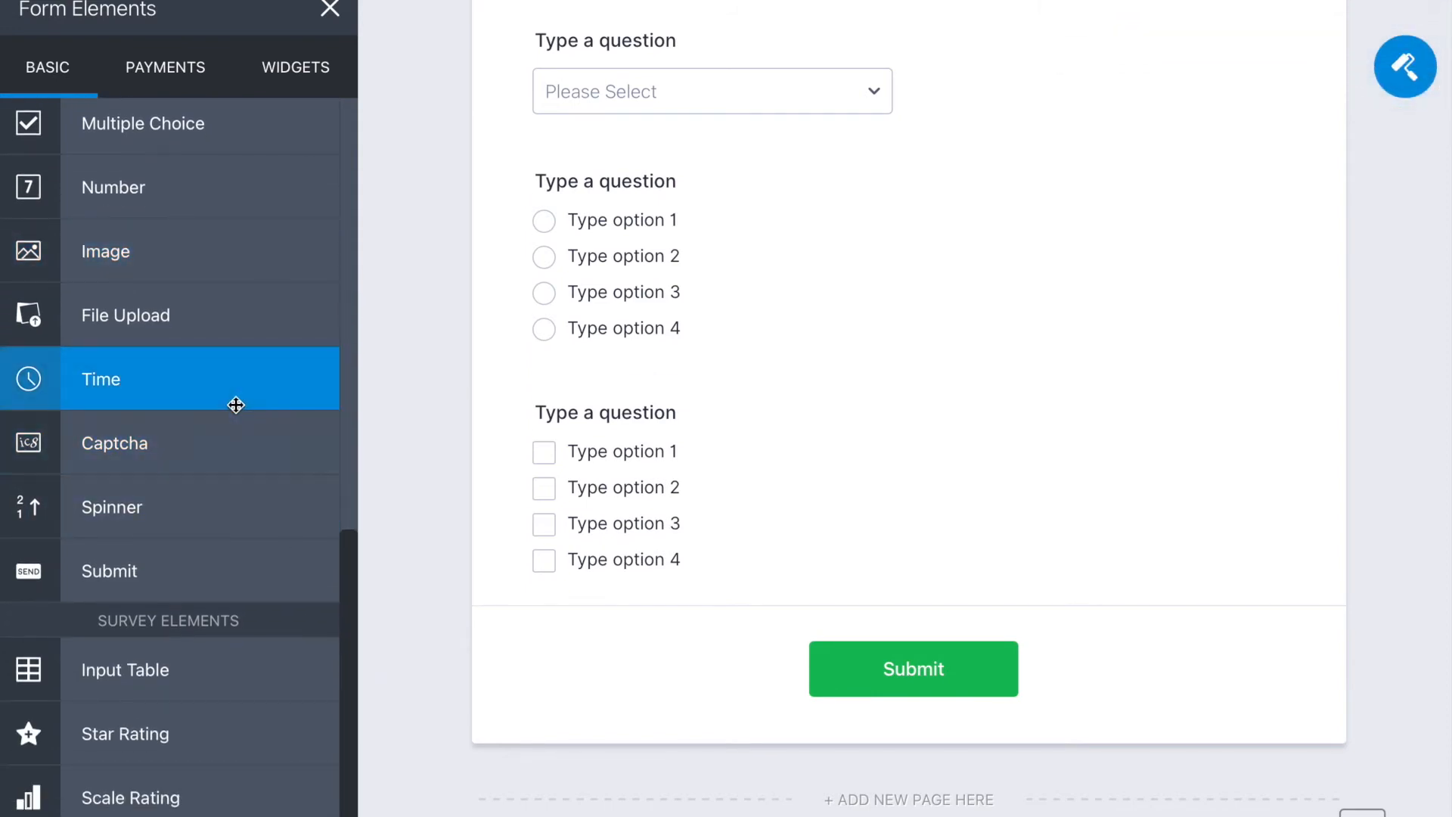
scroll(235, 462, down, 3)
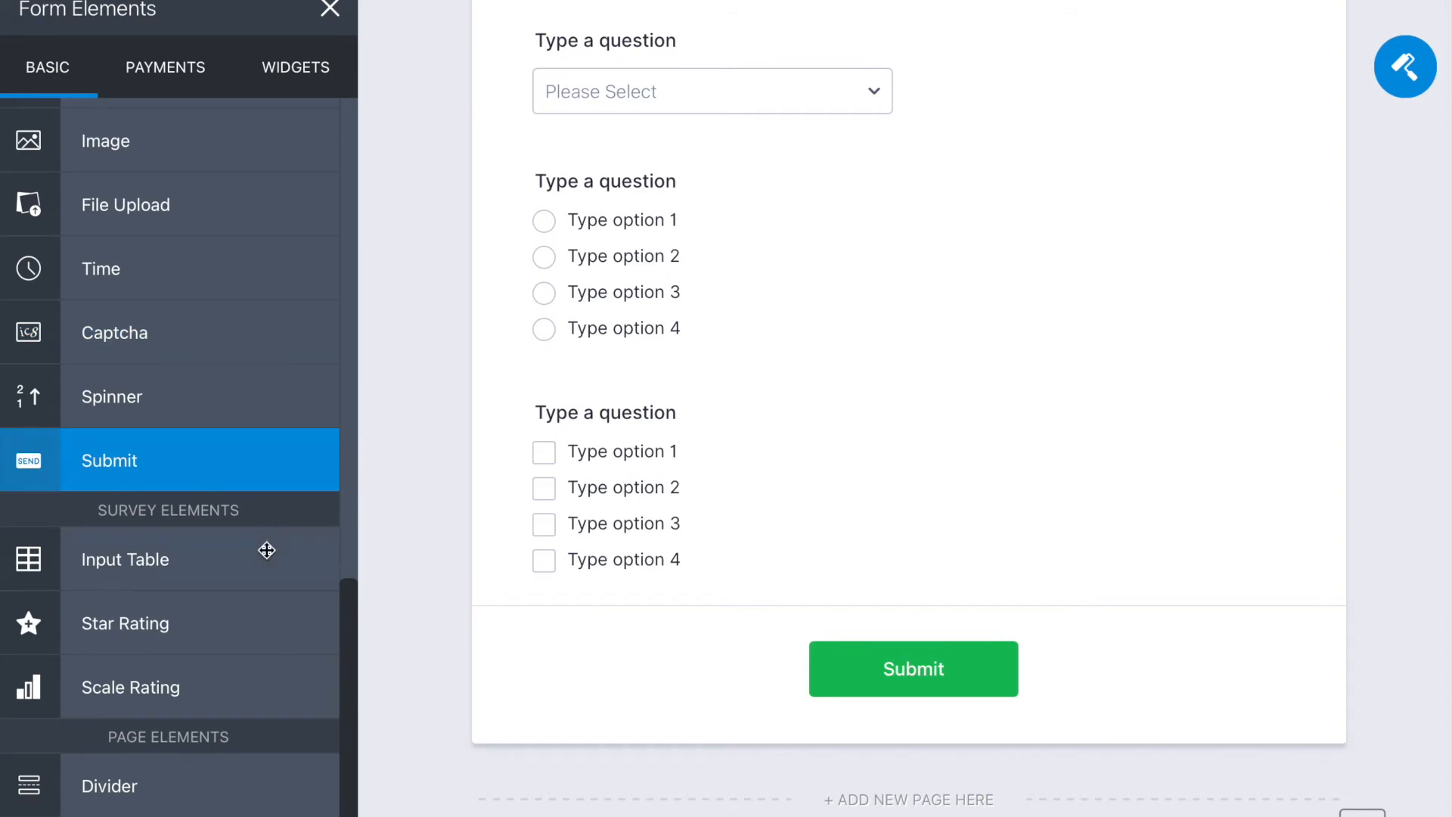
drag(220, 635, 787, 616)
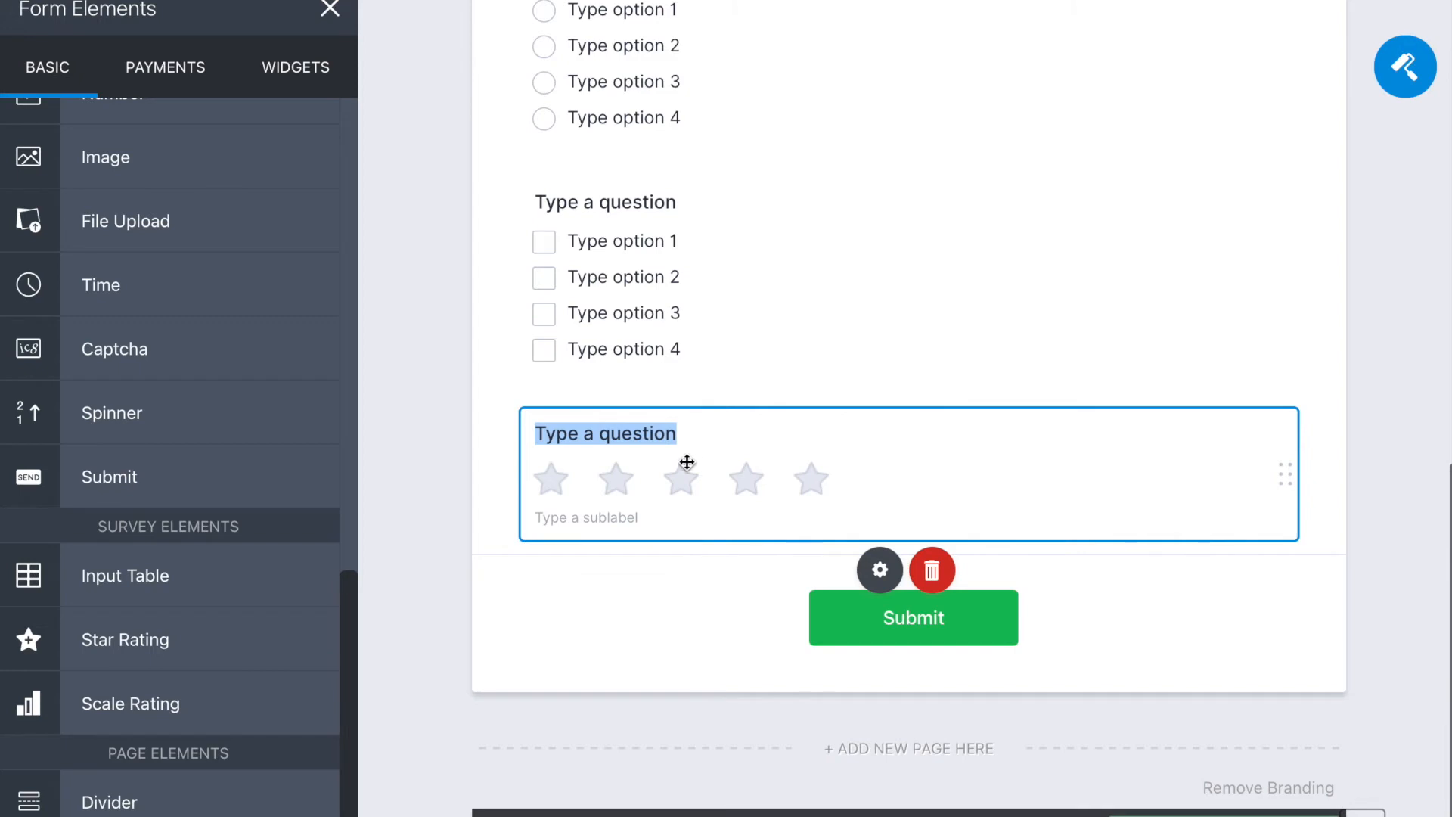
Step: Title the Star Rating question "What did you this of this questionnaire?"
text(What )
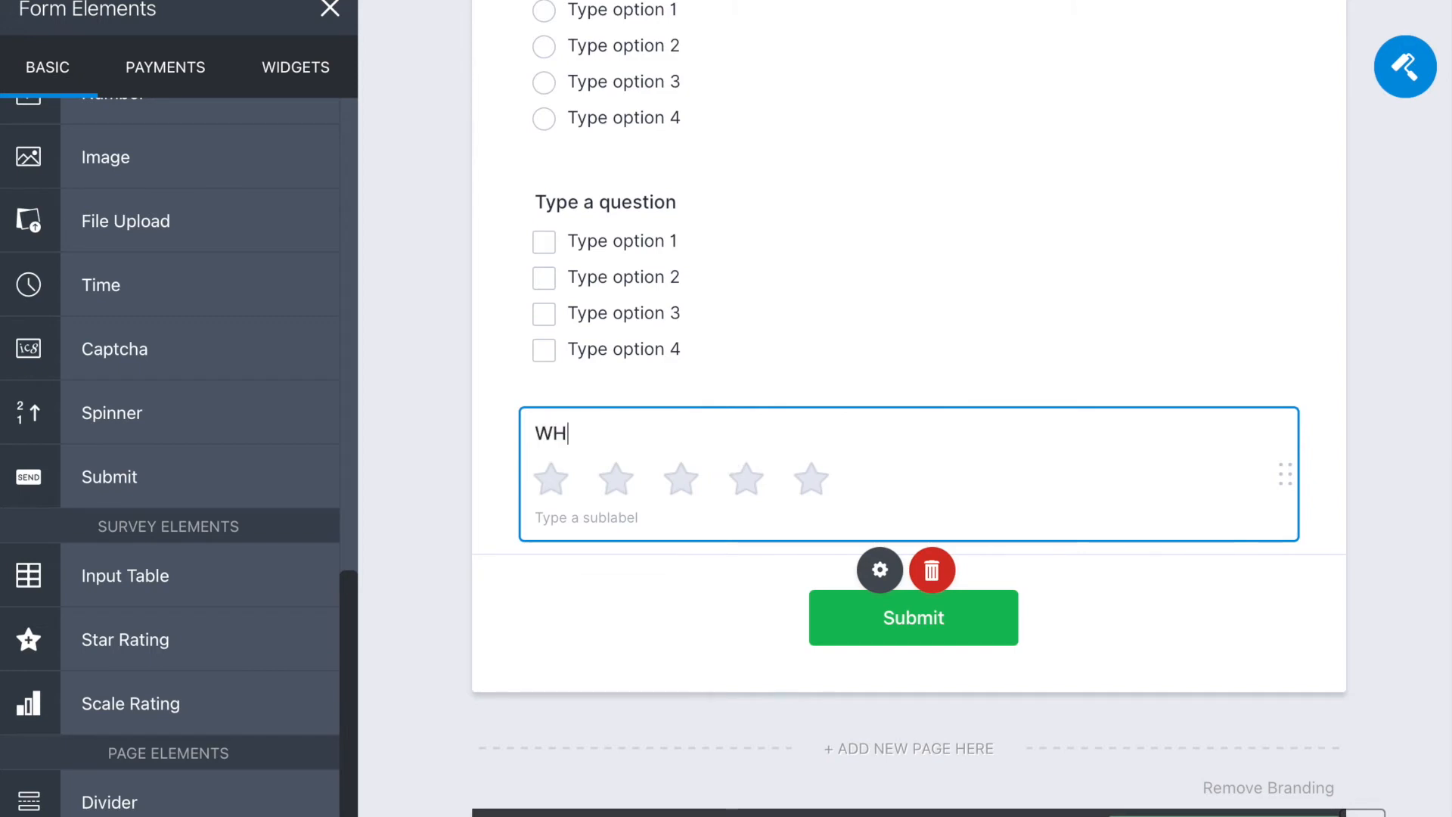
text(did you this od th)
key(BackSpace)
key(BackSpace)
key(BackSpace)
key(BackSpace)
text(f this questionnaire?)
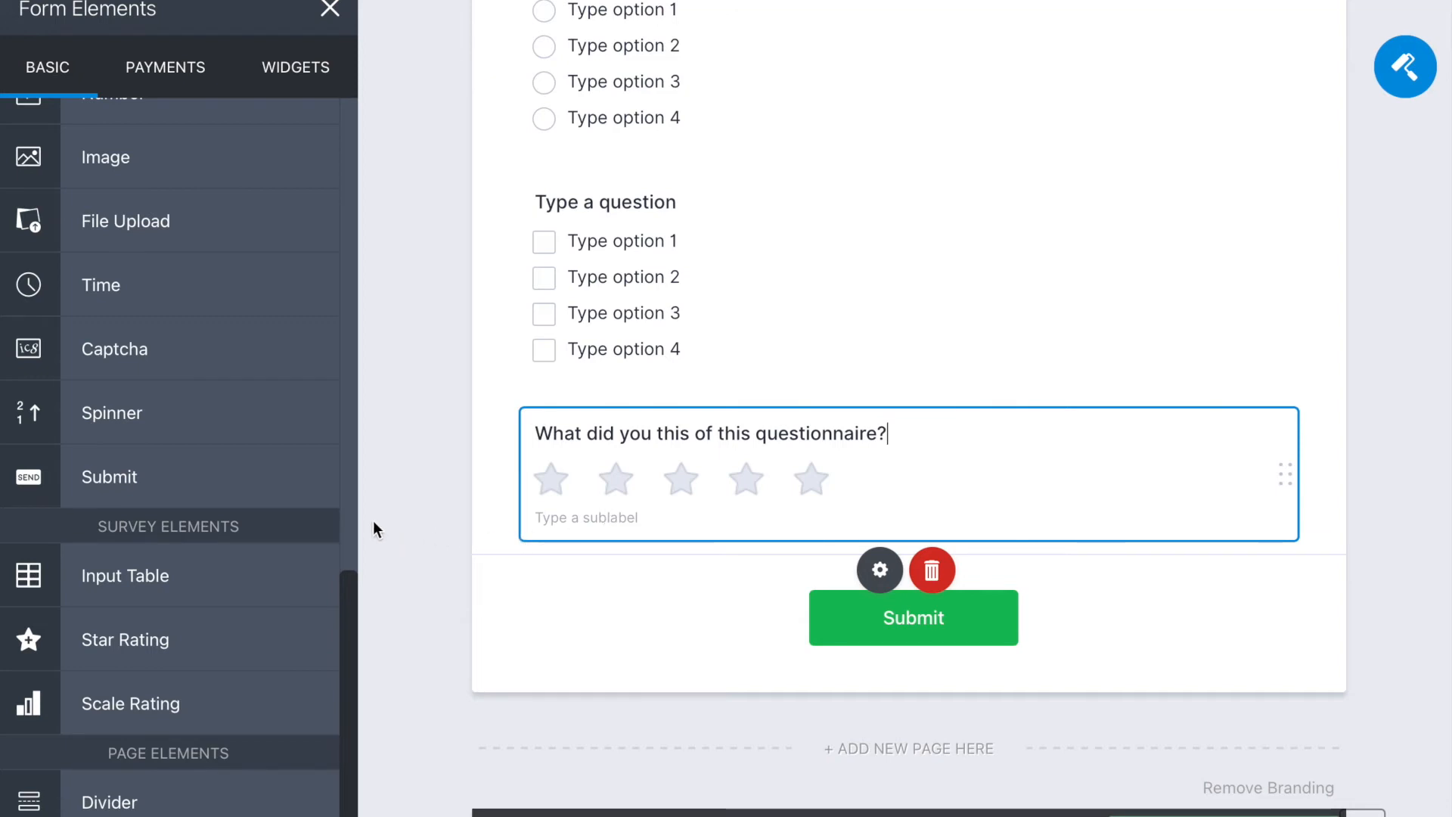
Step: Add a Divider above the Multiple Choice question and a page break between it and the Star Rating question
scroll(349, 539, down, 1)
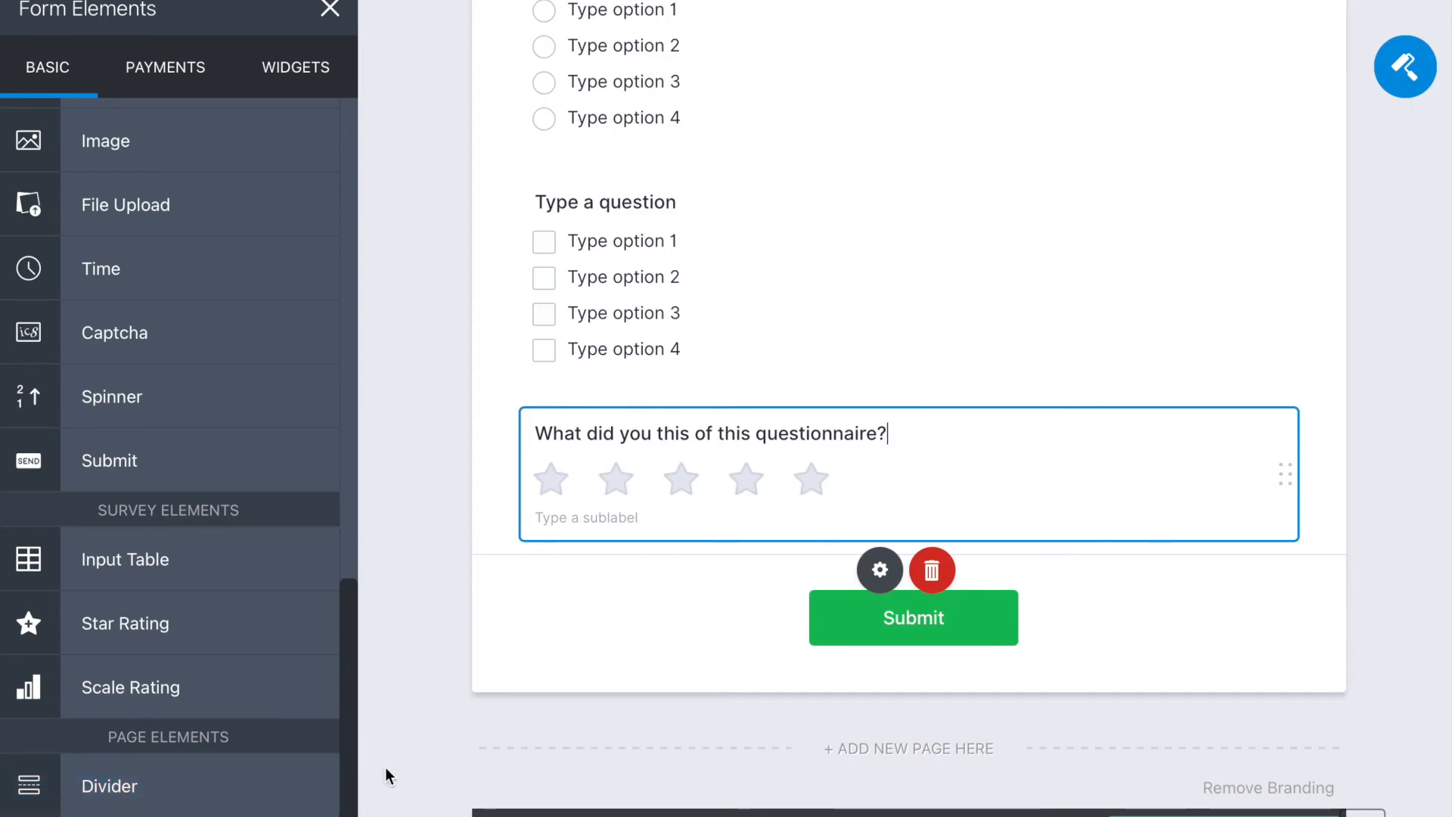
drag(275, 768, 819, 188)
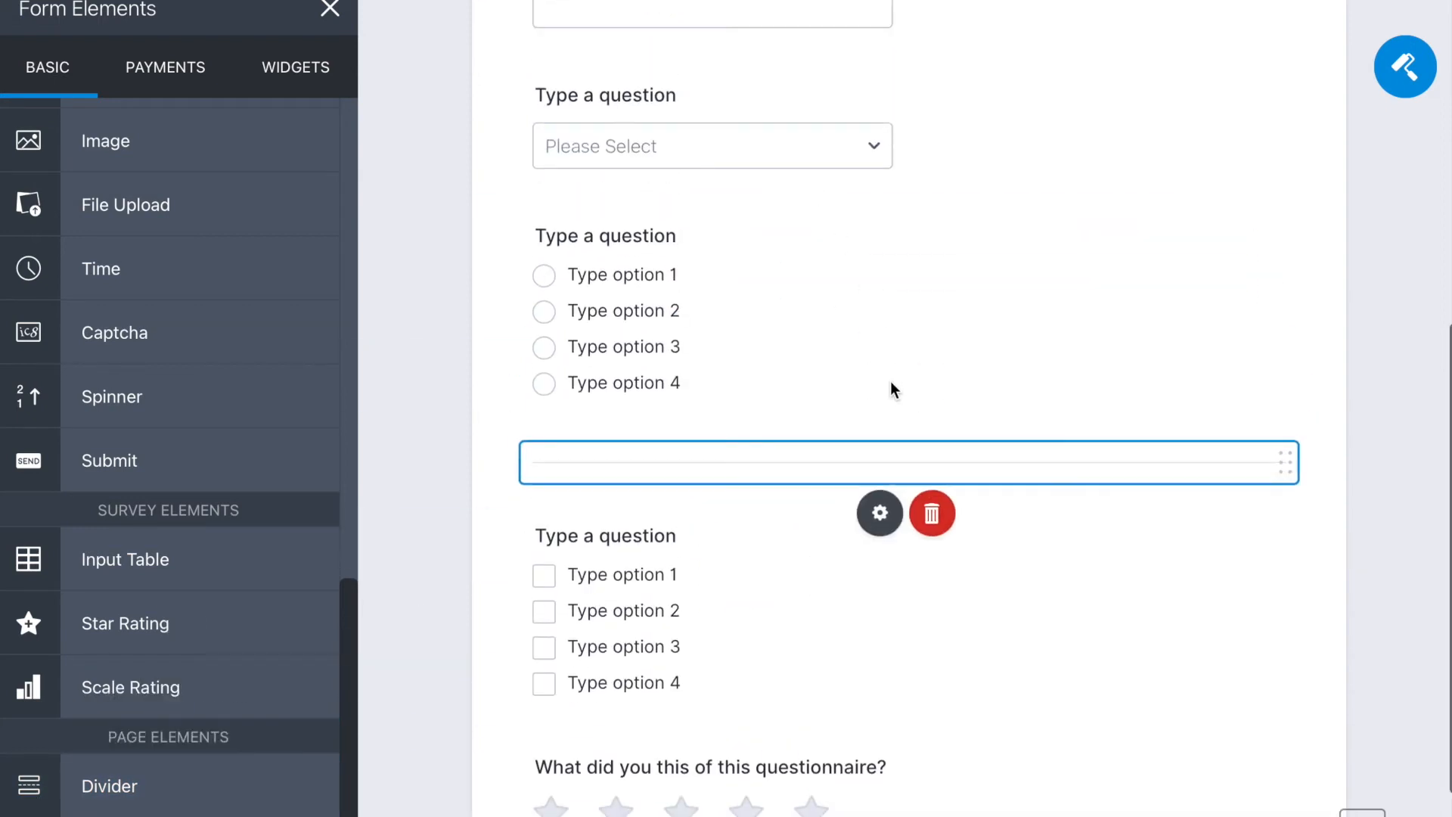
scroll(891, 381, down, 4)
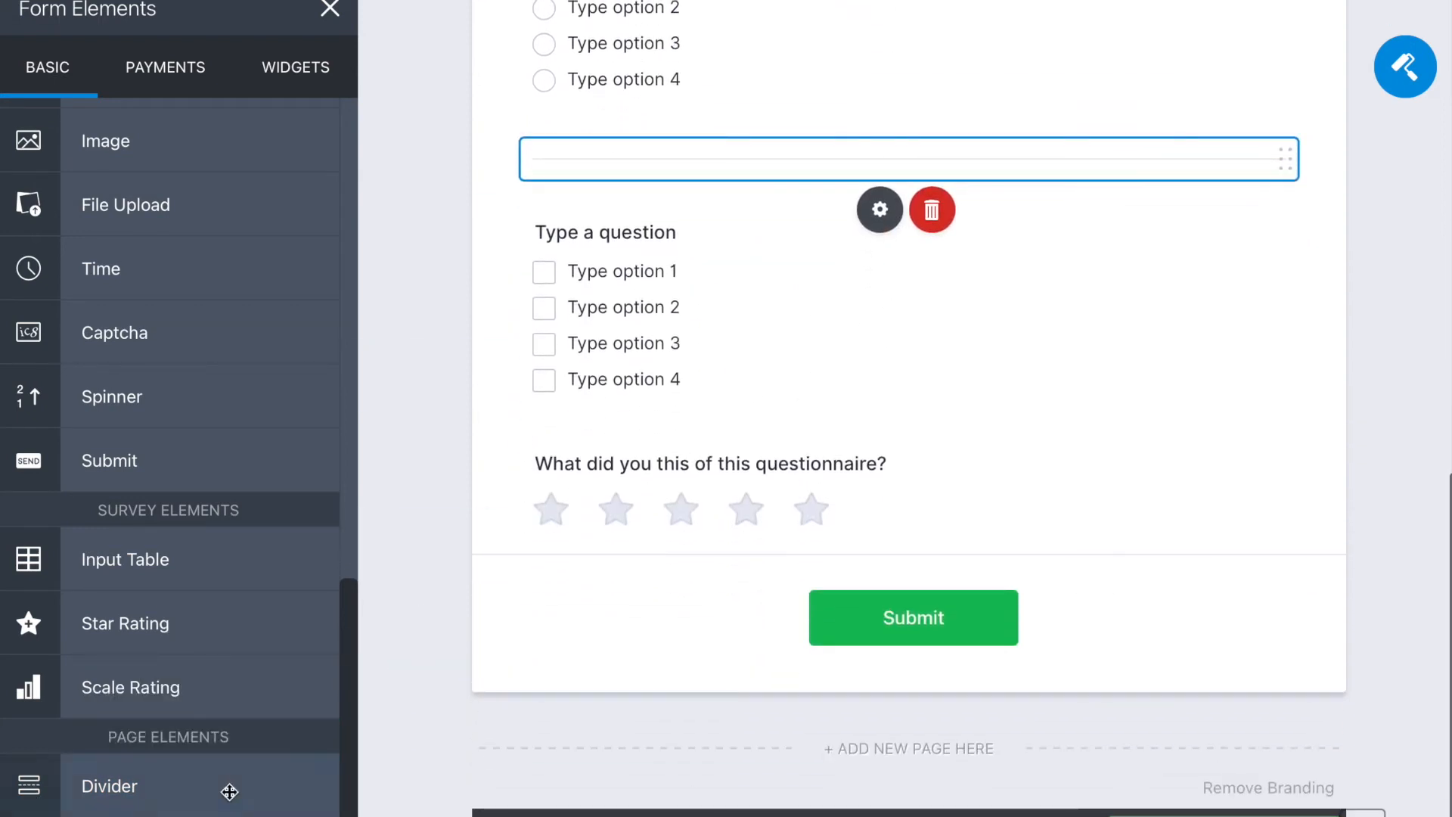
drag(189, 813, 755, 461)
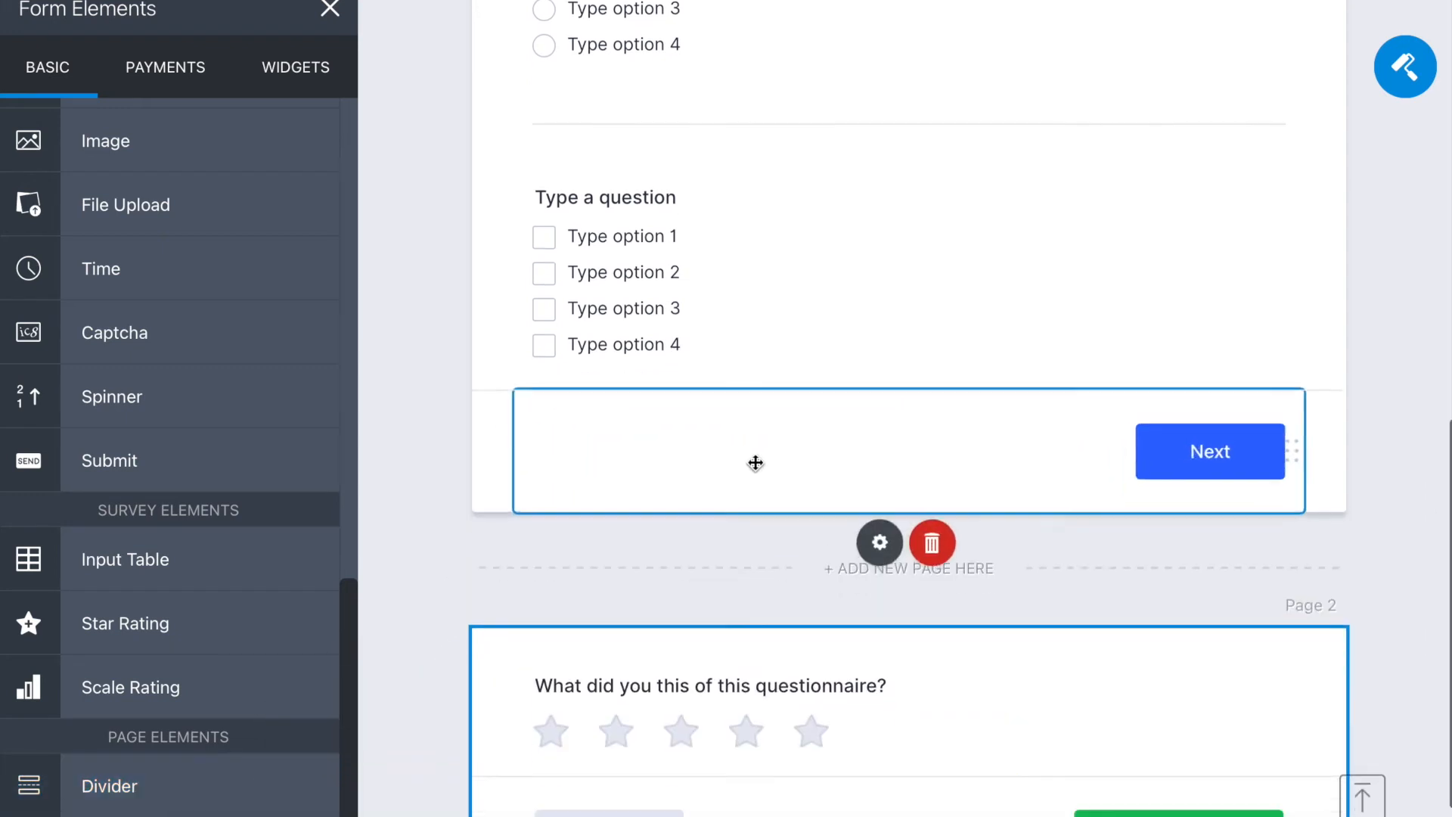
scroll(763, 455, down, 4)
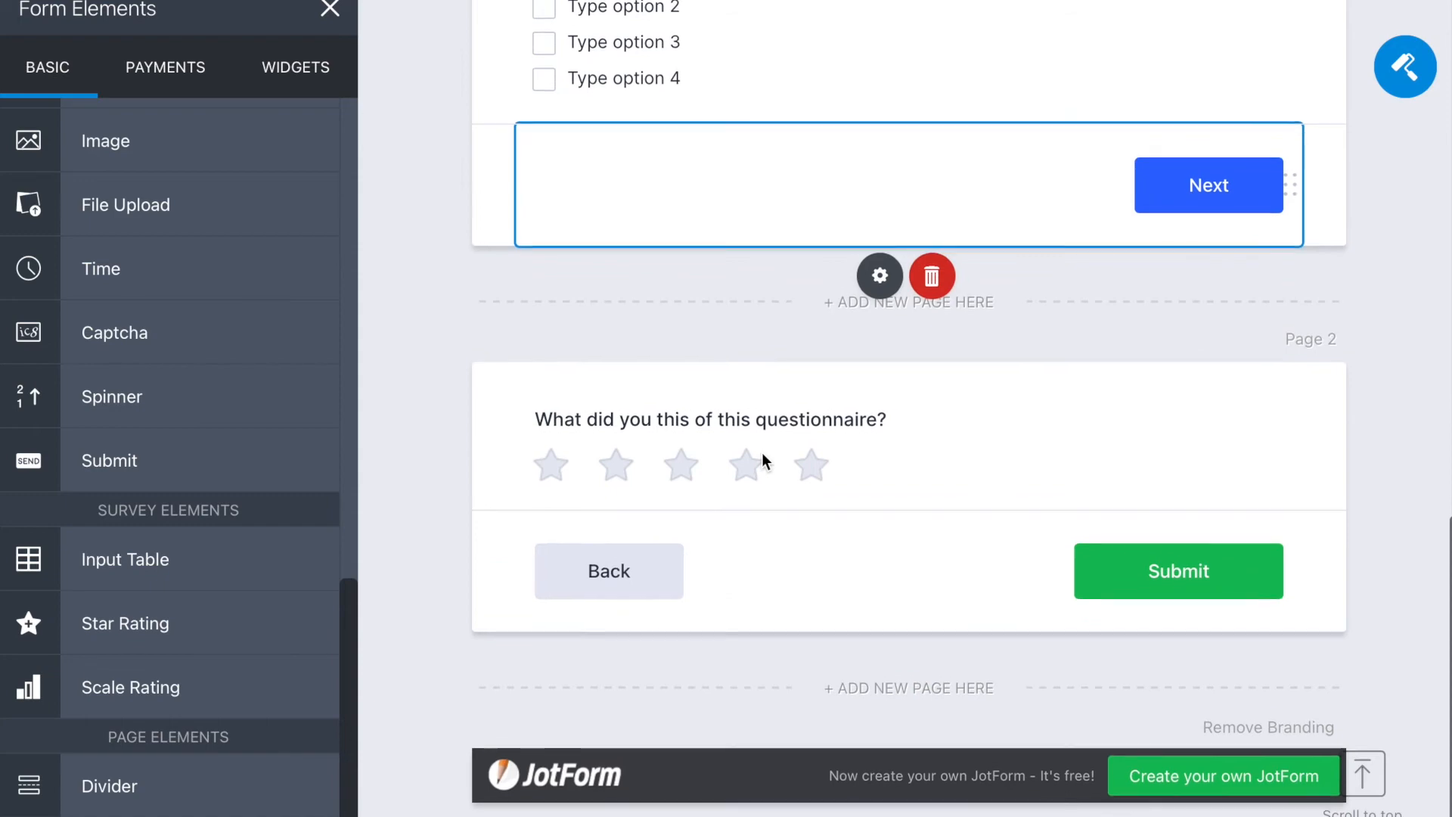
scroll(763, 454, up, 15)
scroll(761, 454, down, 10)
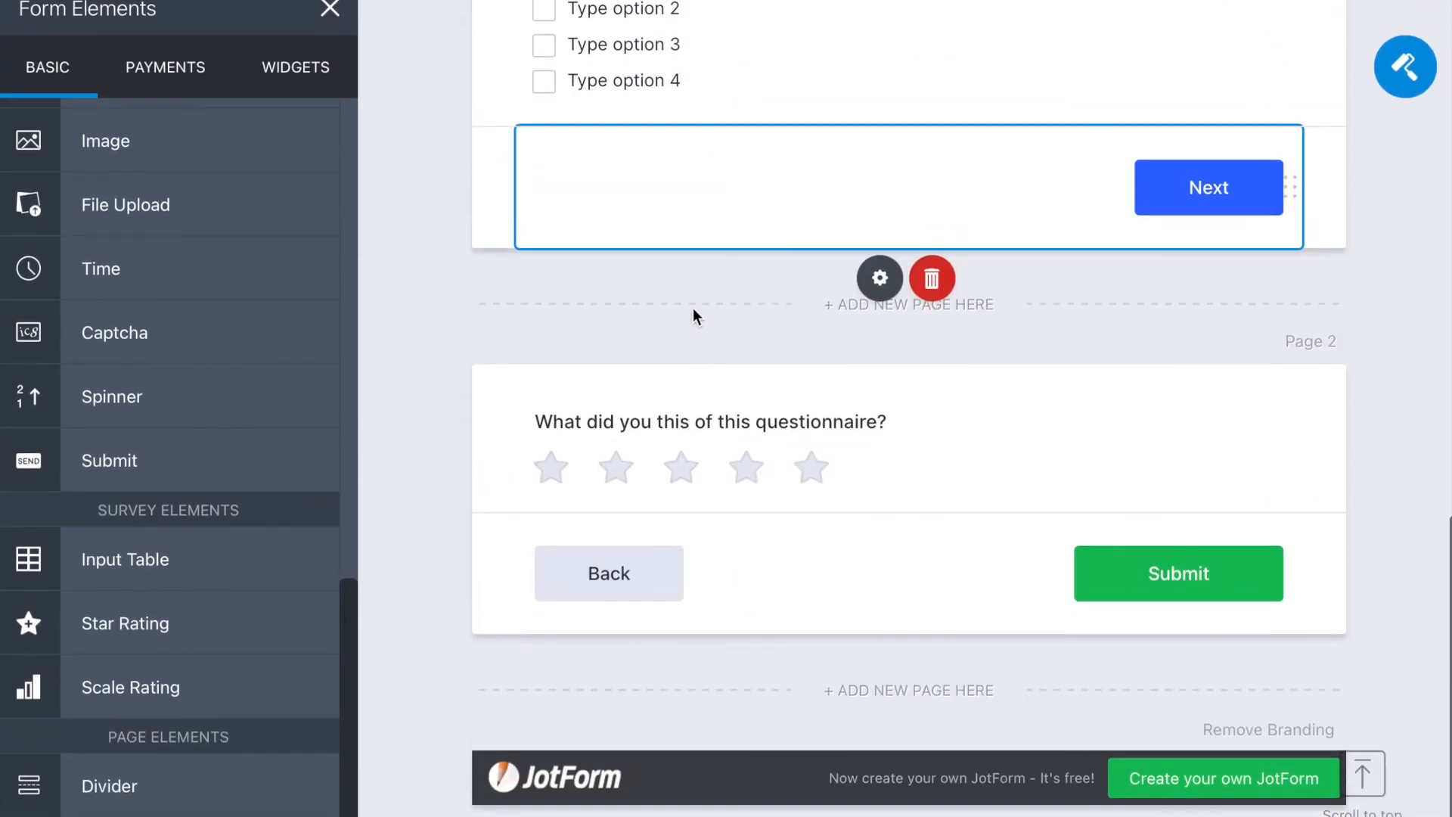
scroll(692, 307, up, 2)
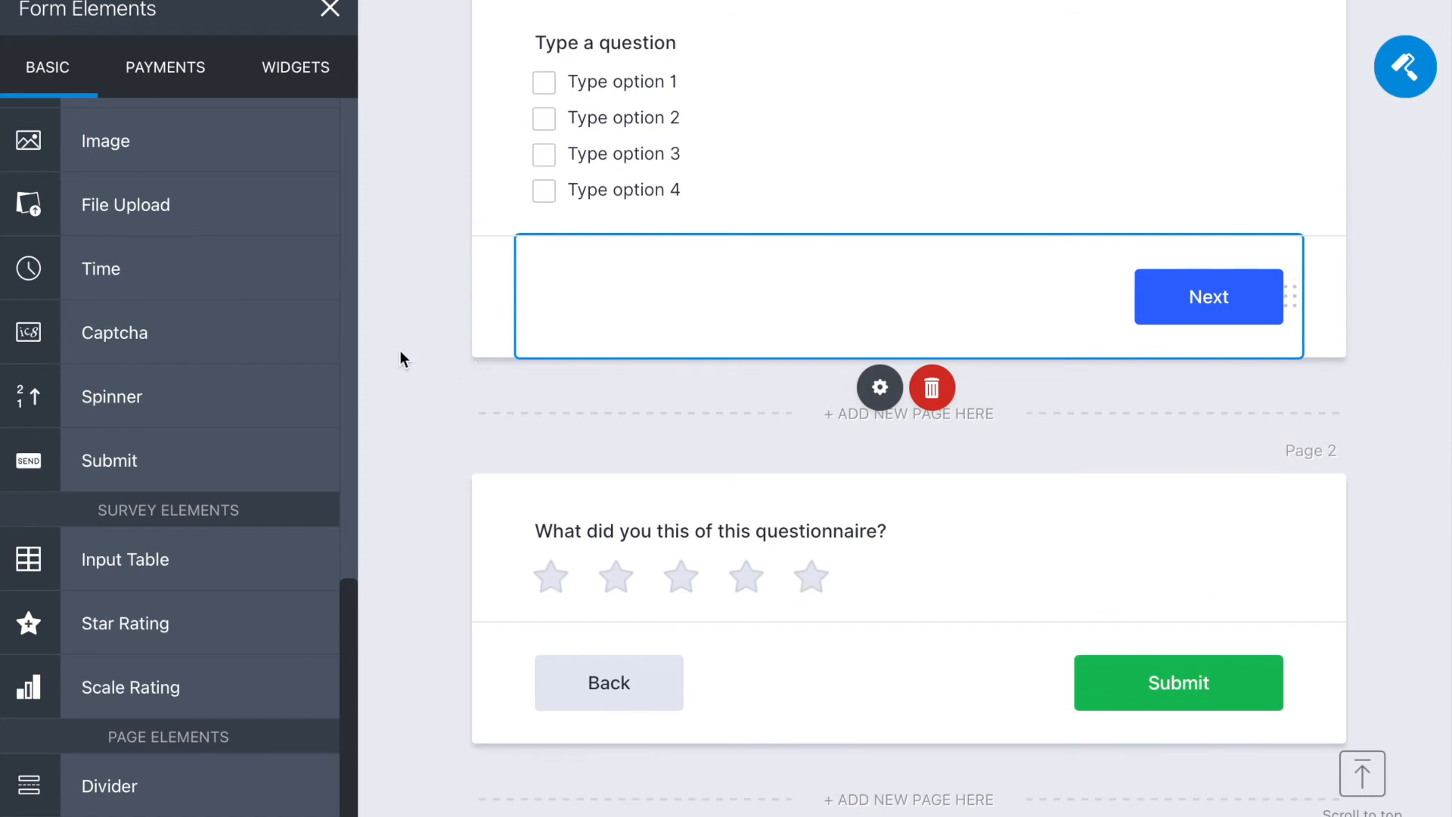
Step: Title the Short Text question below Email "Do you have any habits?"
scroll(401, 351, up, 10)
scroll(401, 349, up, 6)
scroll(401, 349, down, 3)
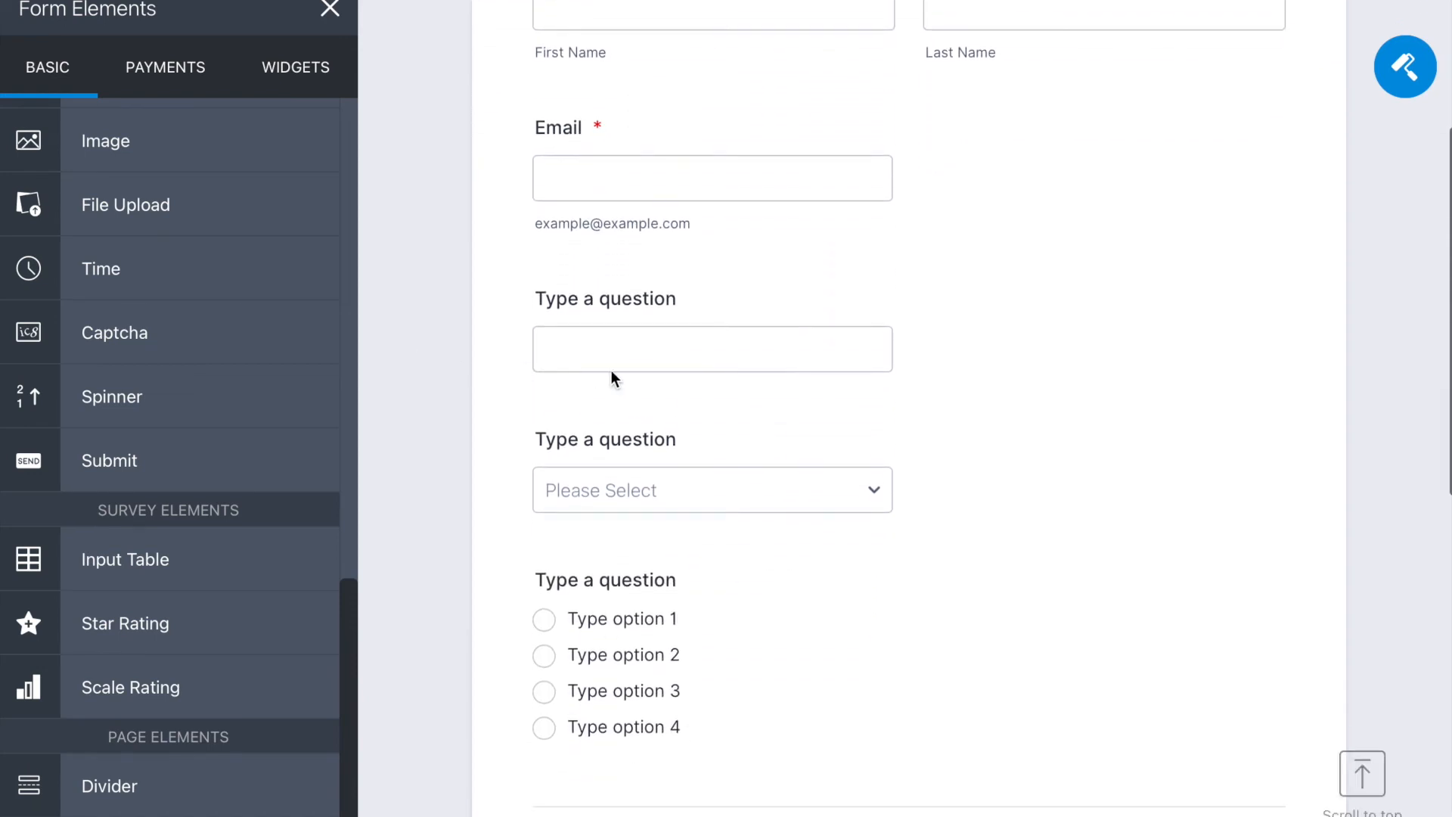
click(633, 357)
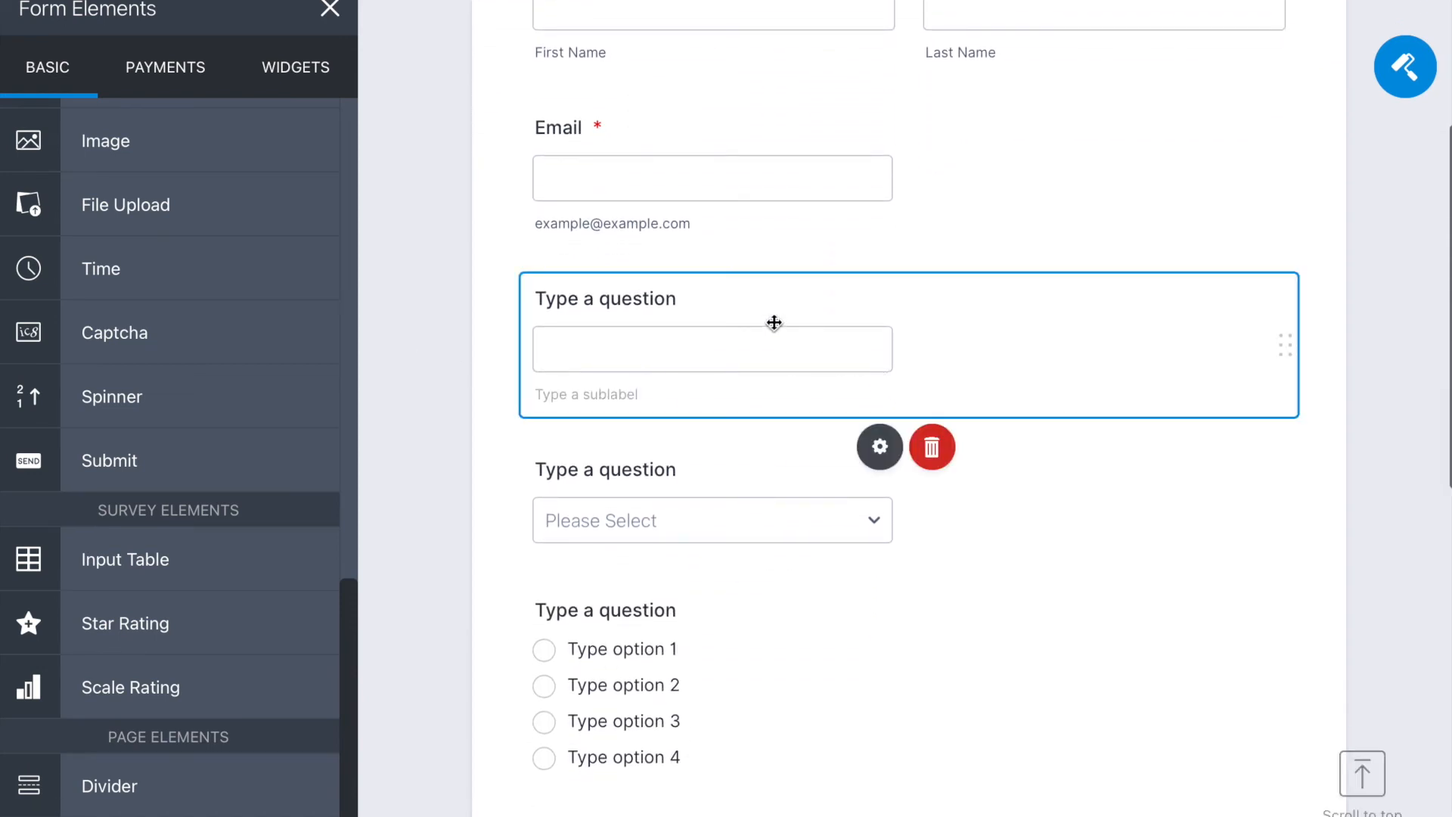
click(731, 302)
drag(730, 303, 519, 292)
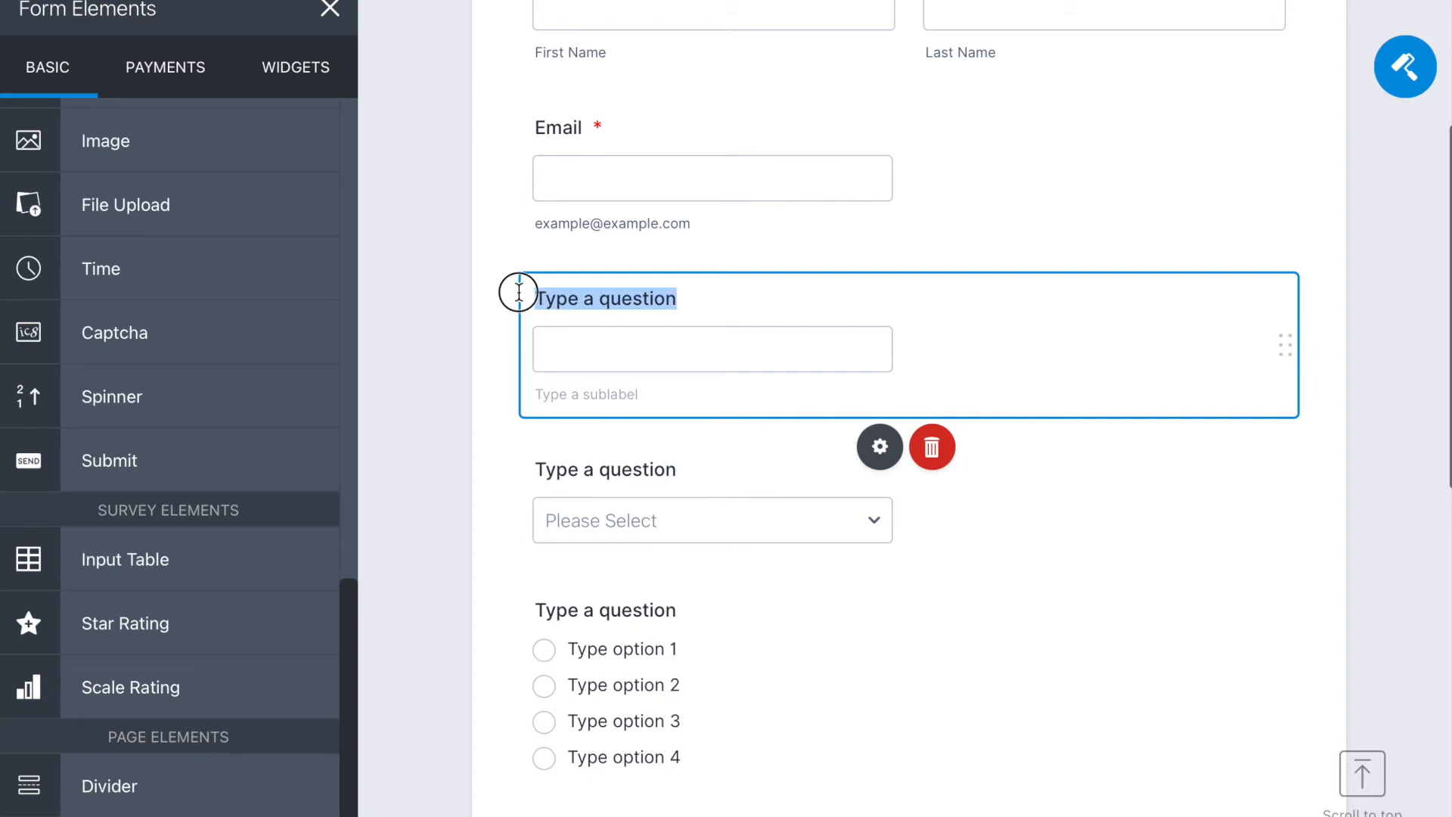
text(Do you have any habir)
key(BackSpace)
text(t)
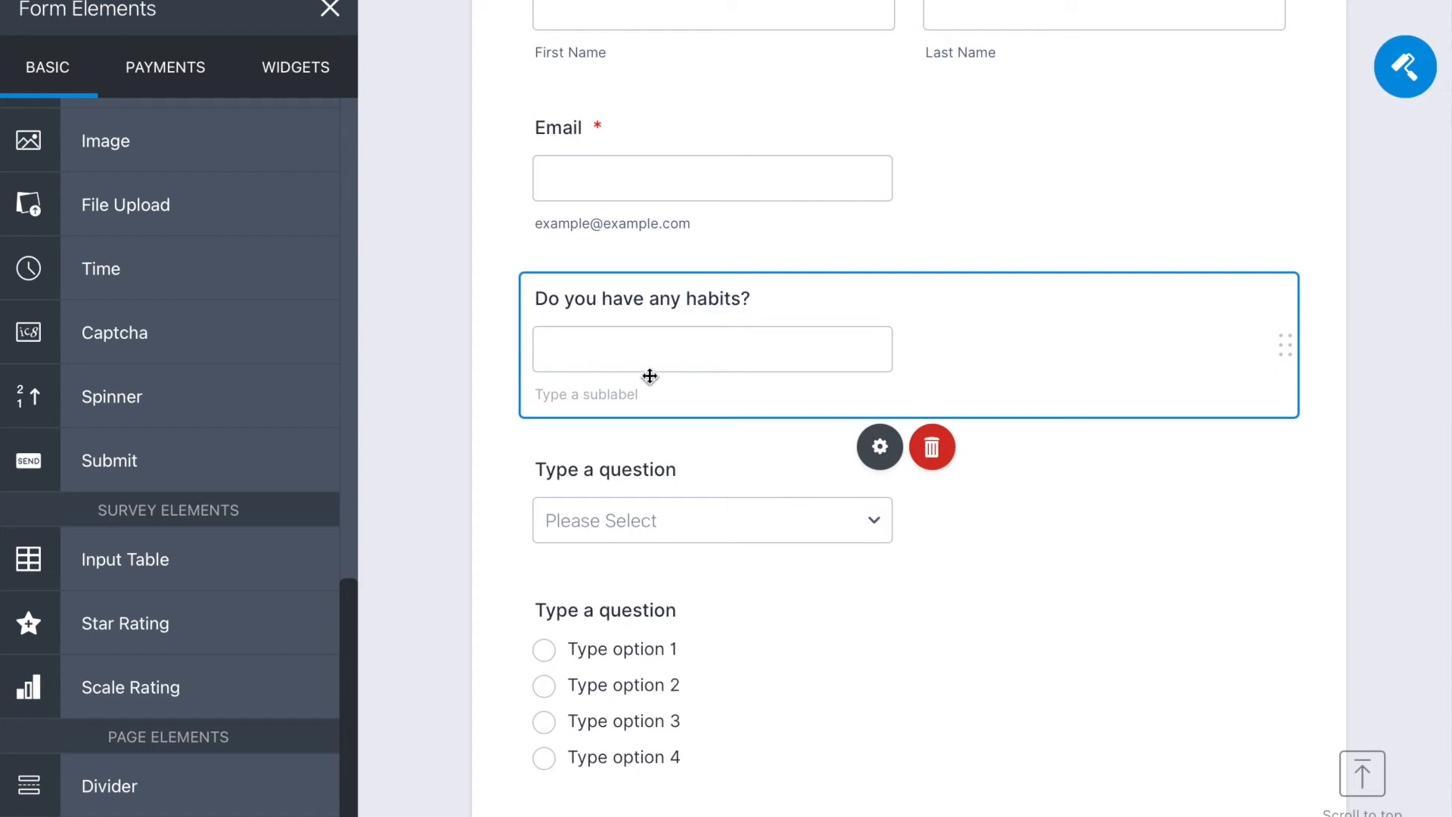
Step: Make the Short Text question required and look through its other option and advanced properties
click(893, 445)
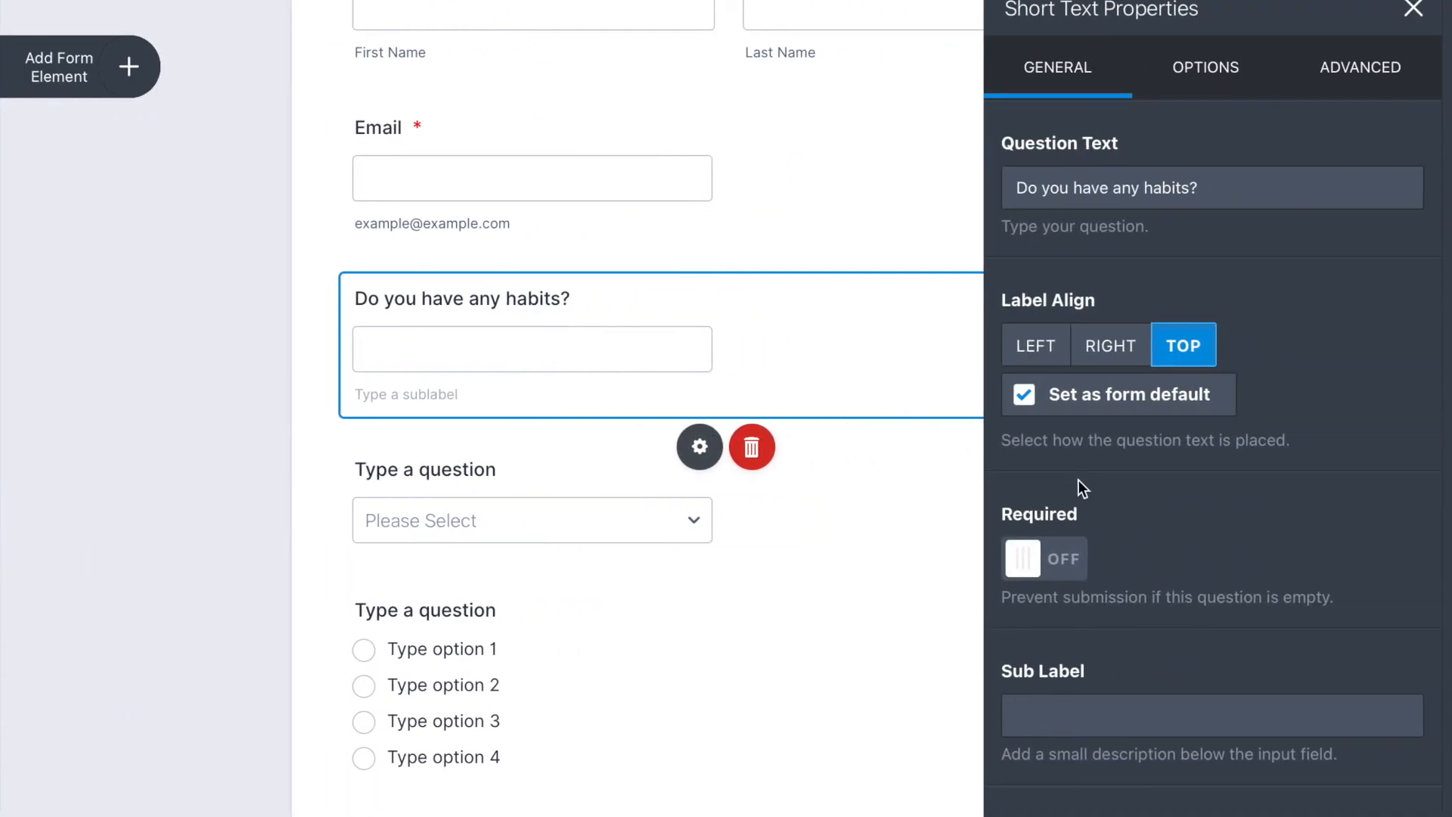
click(1061, 560)
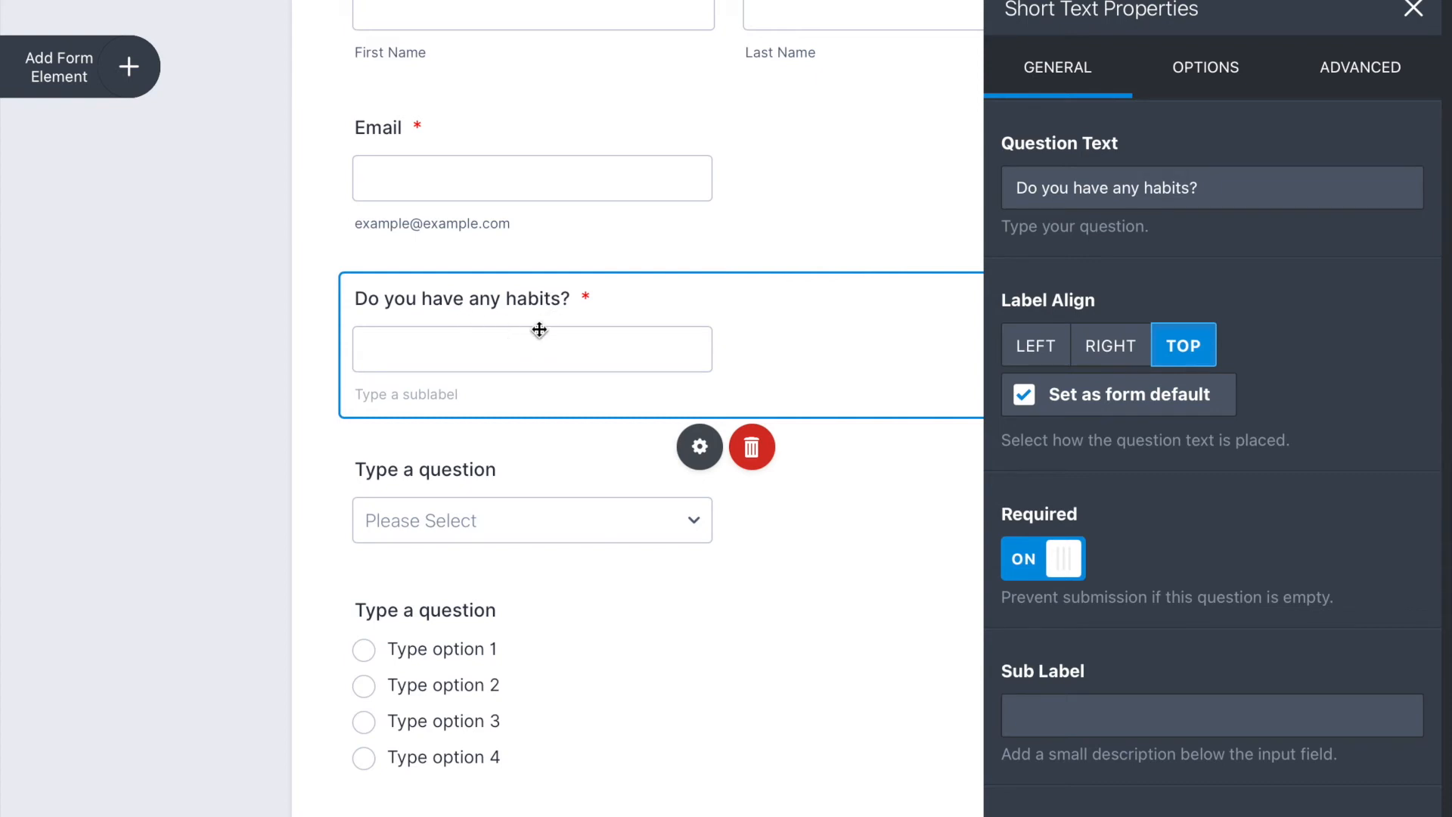
click(1230, 87)
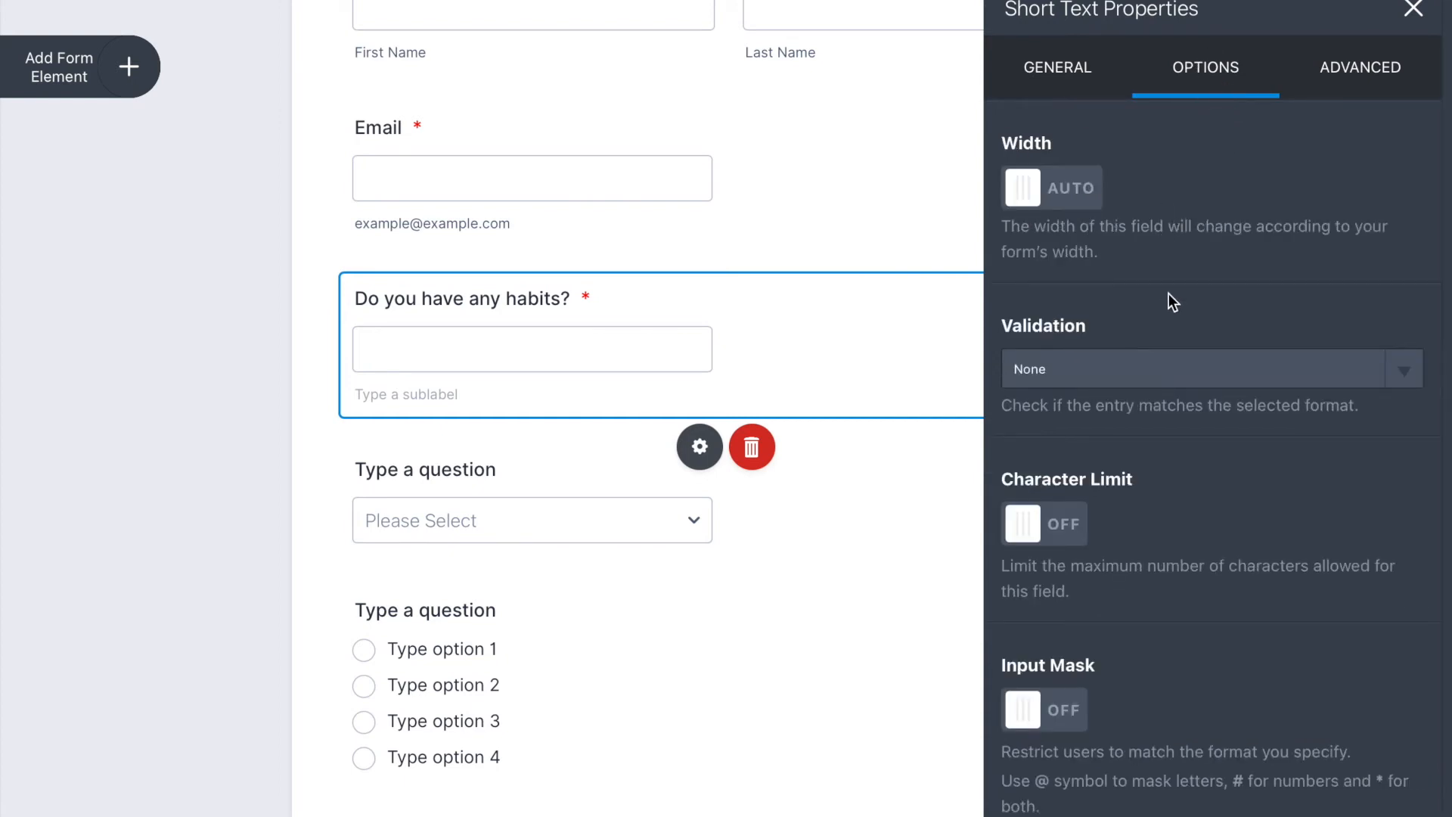
click(1347, 83)
click(1080, 91)
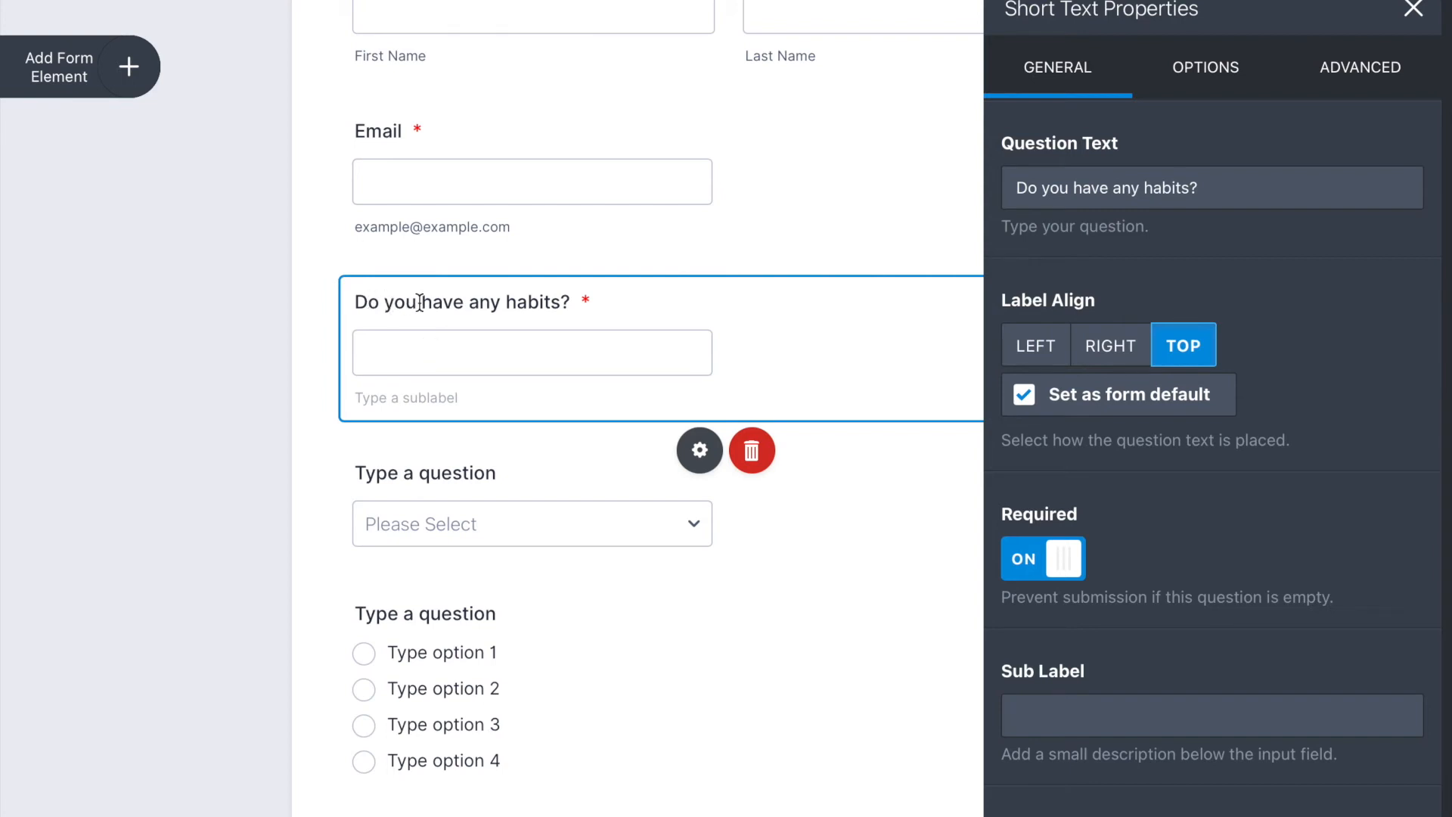
Step: Reword the Short Text question to "What habits do you have?" and close its properties
drag(416, 303, 328, 299)
drag(470, 306, 350, 298)
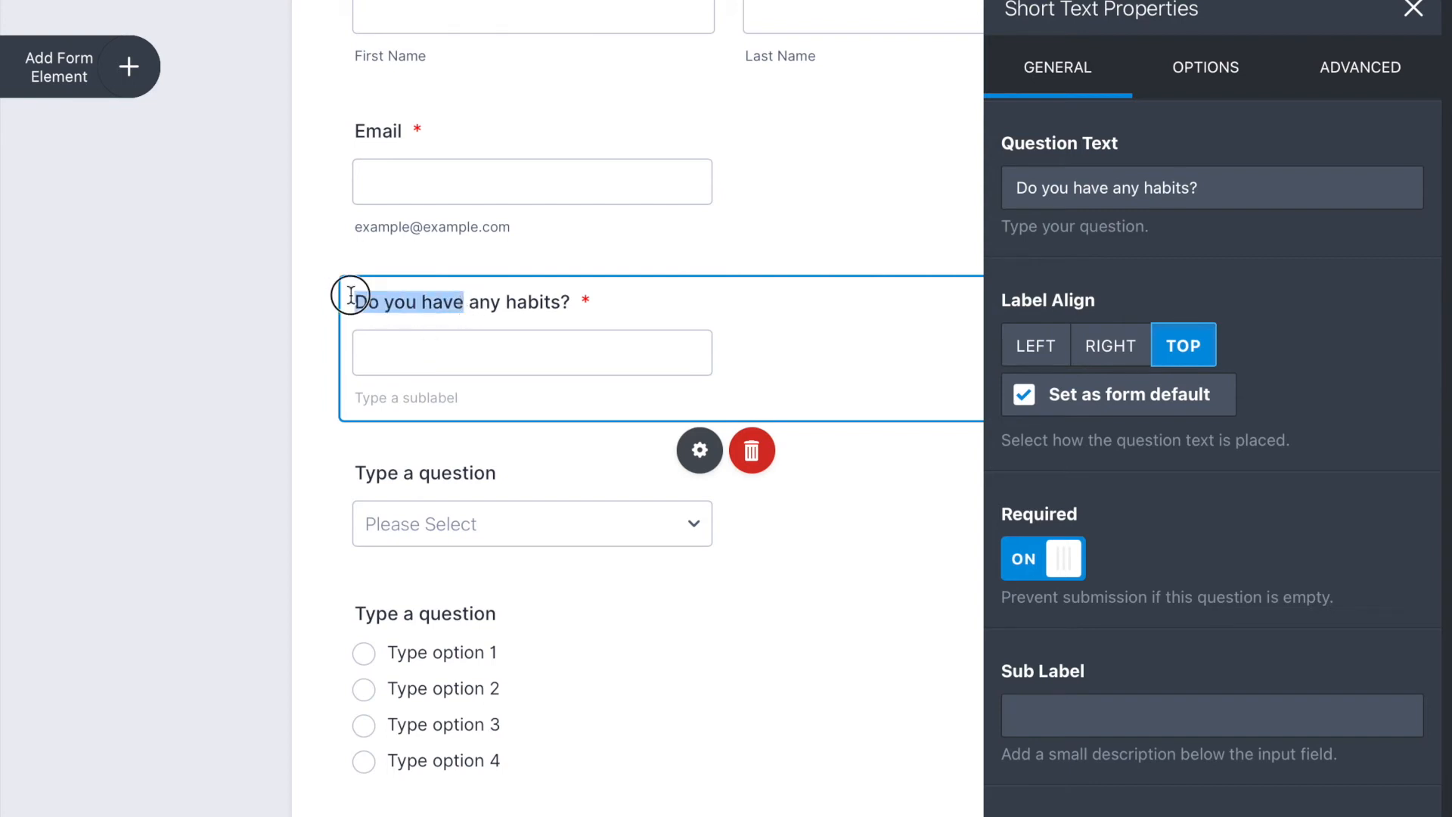
drag(502, 302, 350, 298)
text(What)
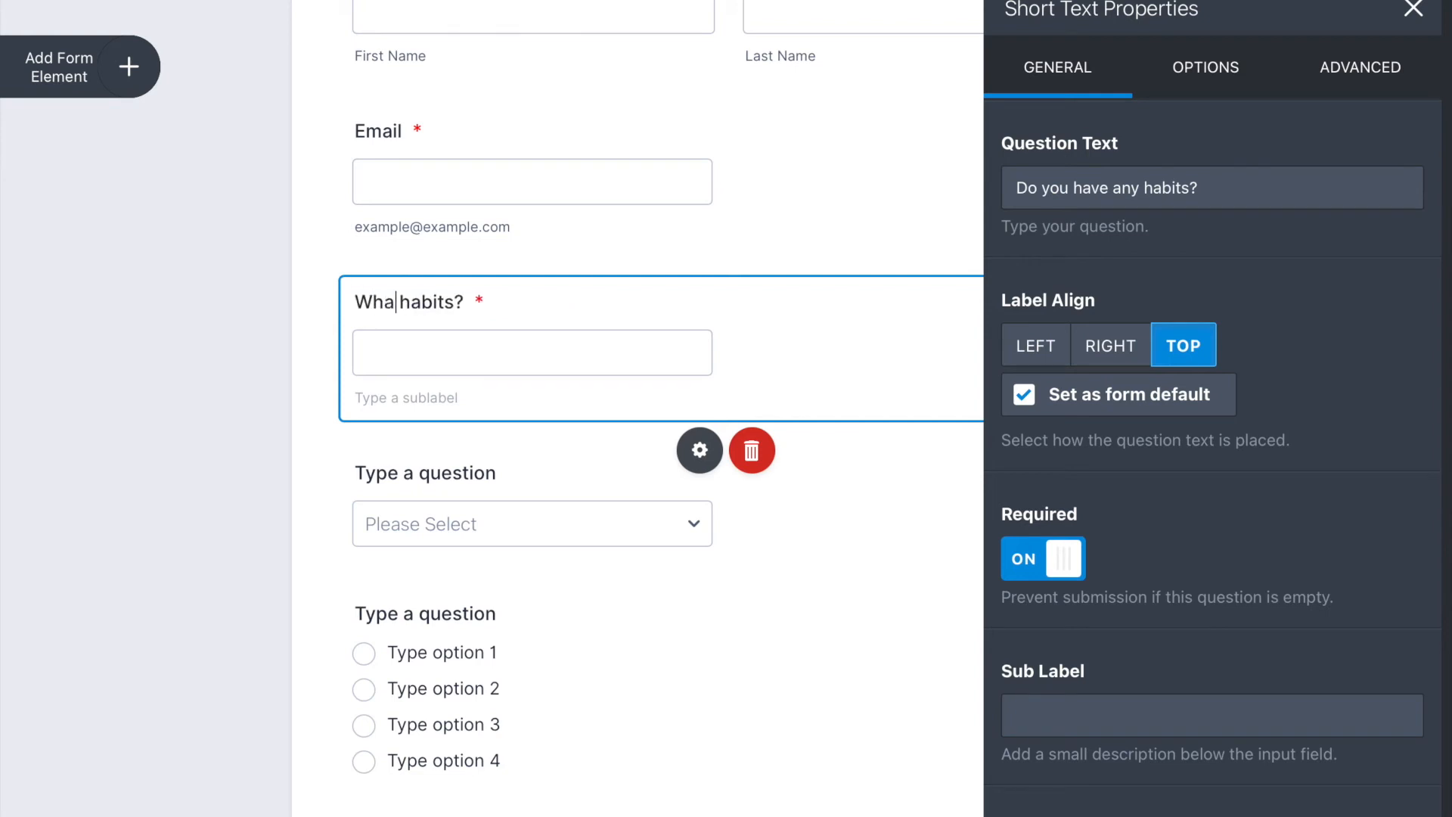
click(461, 295)
text(do you have)
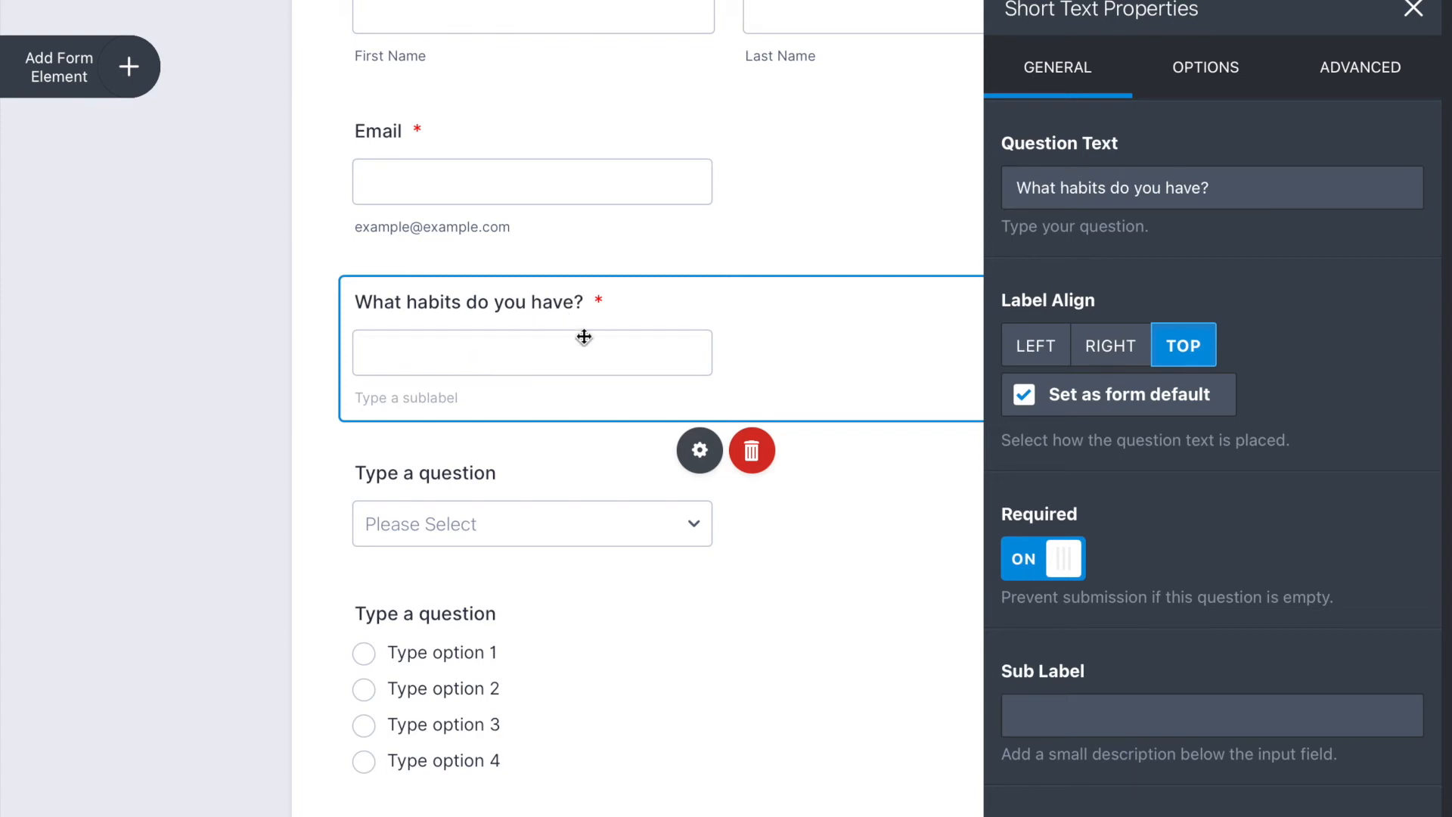
click(1412, 22)
Step: Title the Dropdown question "What type of habits do you have"
click(476, 476)
drag(478, 452, 287, 439)
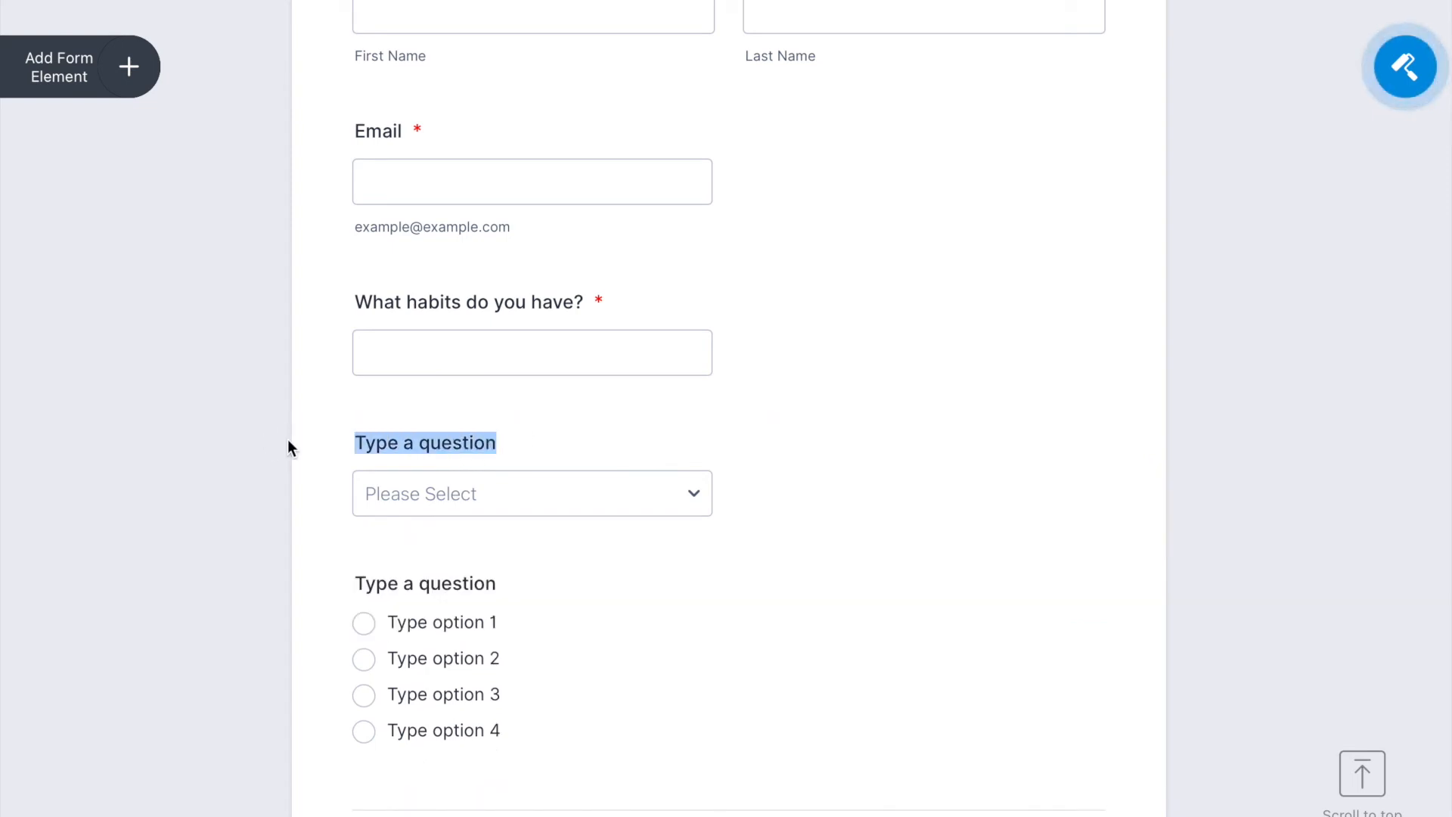
text(WHa)
key(BackSpace)
key(BackSpace)
text(hat type of habit)
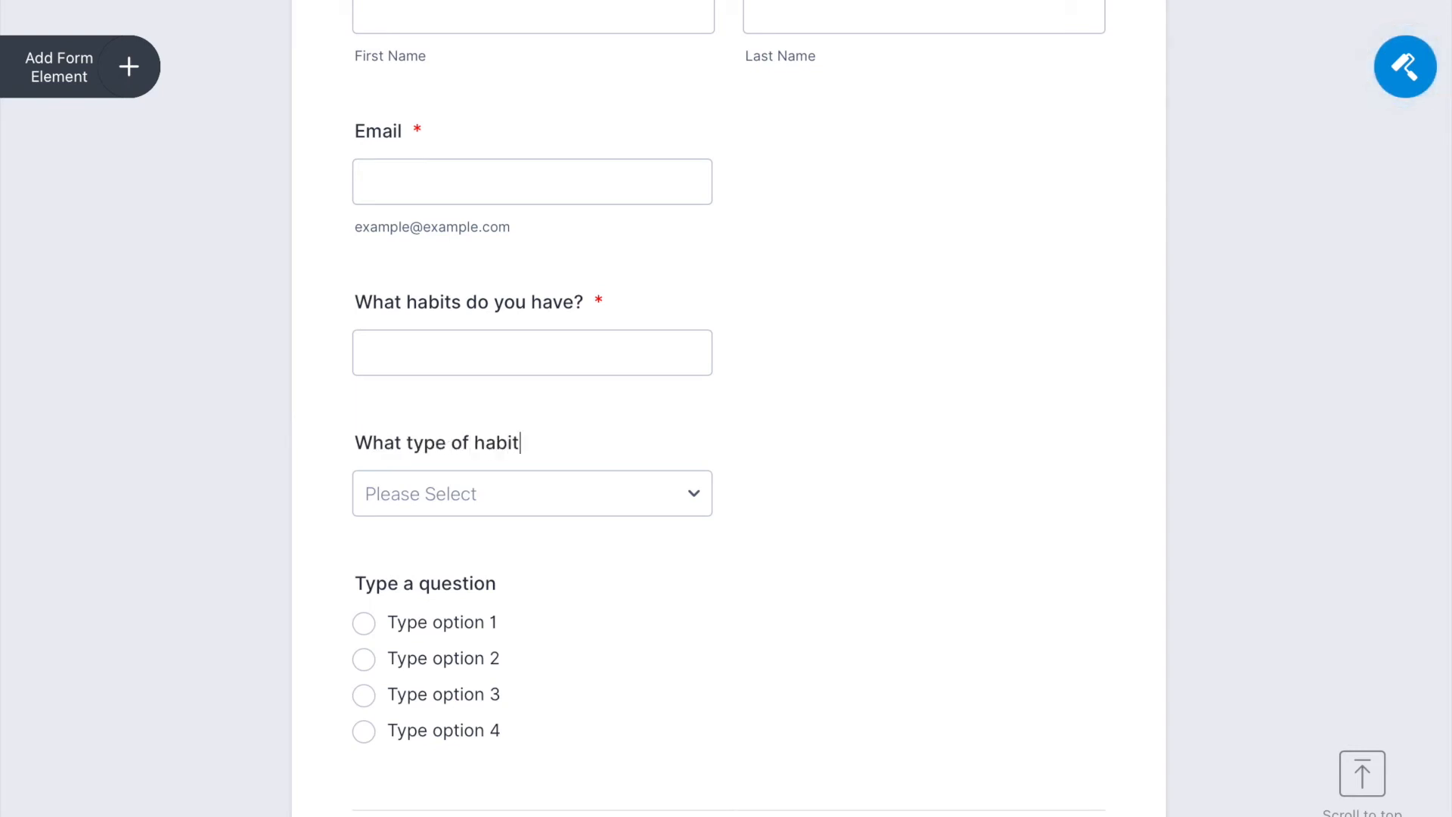
text(s do you have)
Step: Enter Positive, Negative and Neutral as the Dropdown question's options and save them
click(475, 509)
click(476, 498)
text(PO)
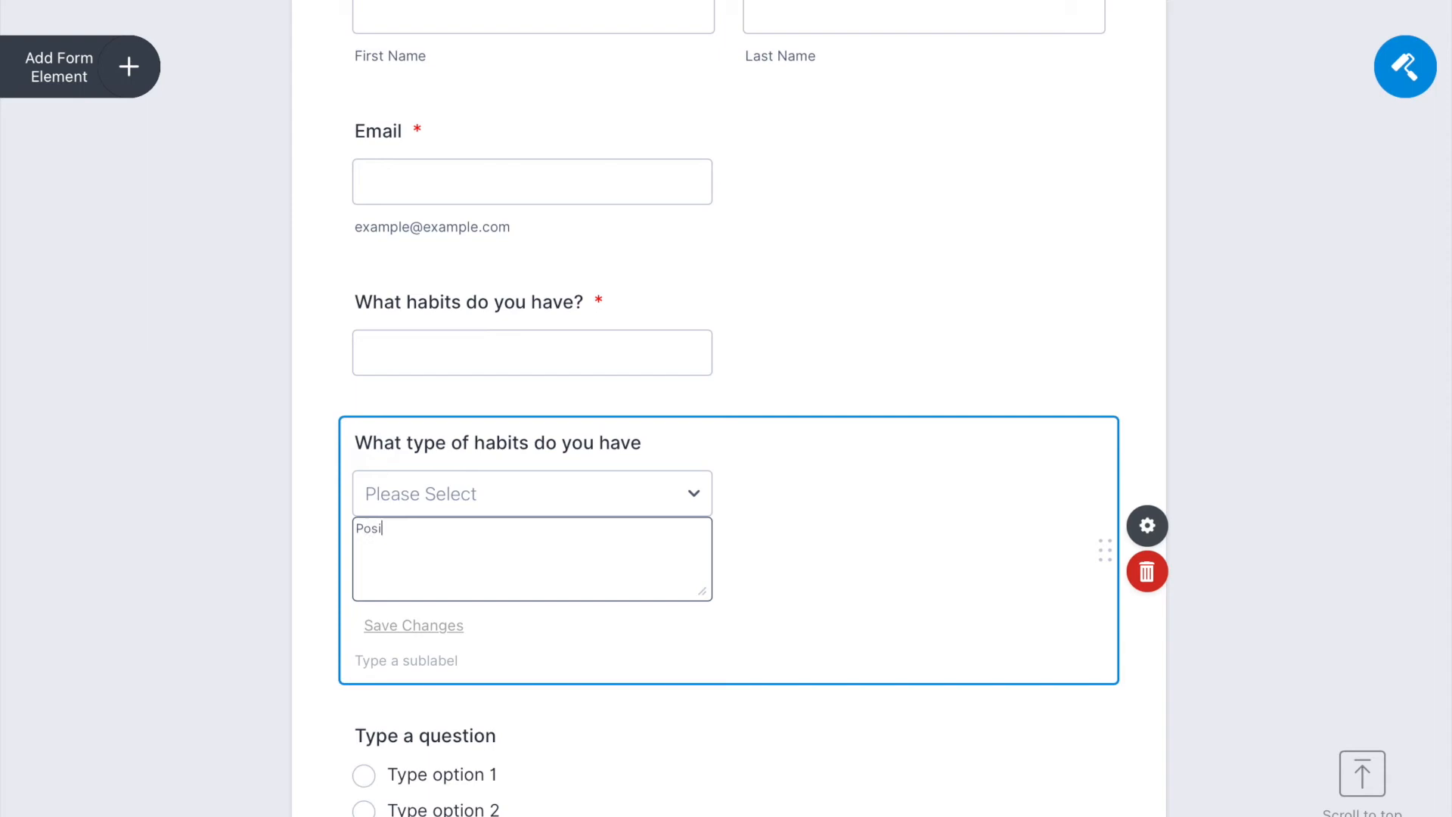
text(sitive)
key(Return)
click(441, 625)
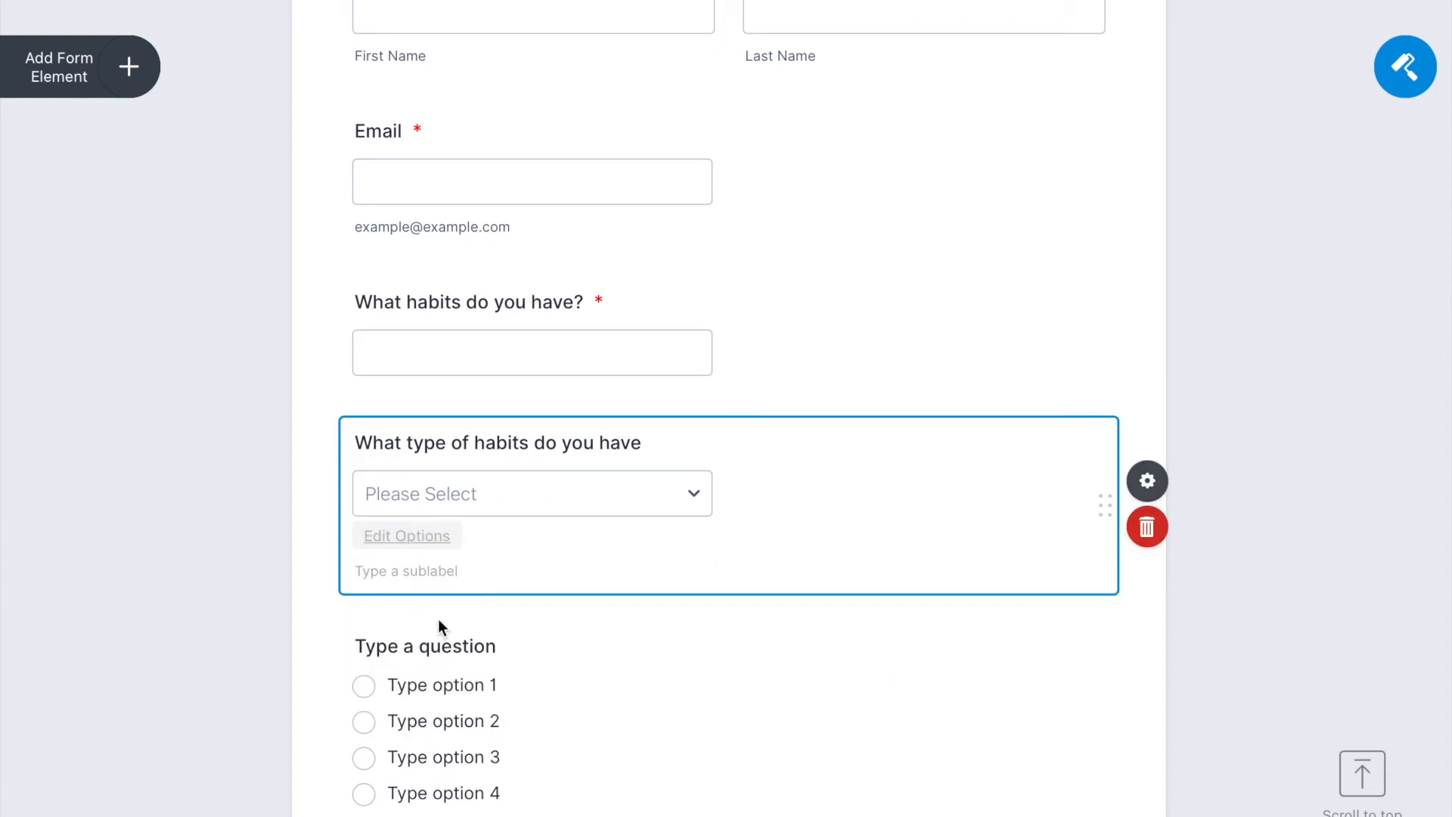
Step: Check the Dropdown's option list and make the question required
click(519, 502)
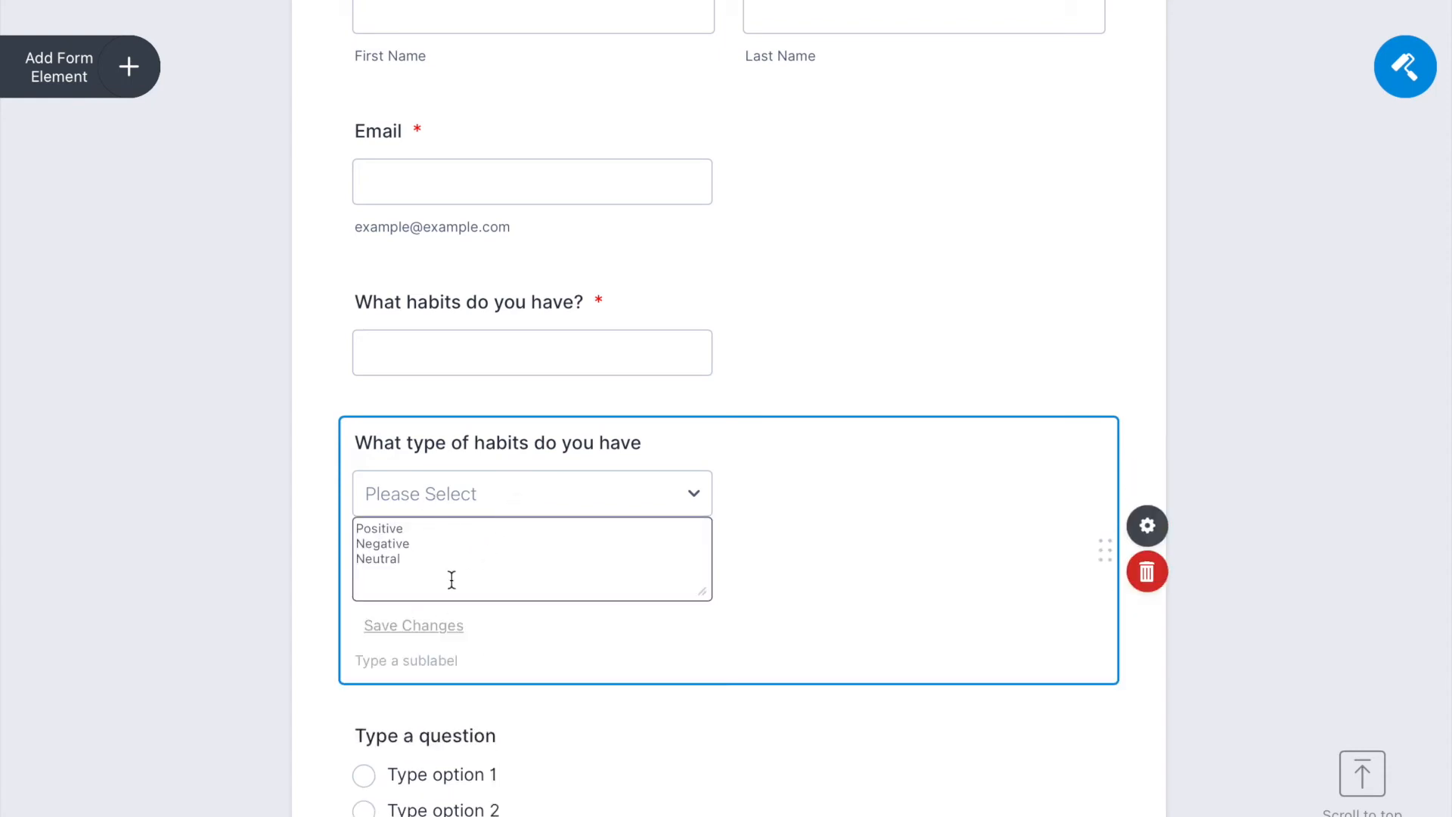
click(546, 631)
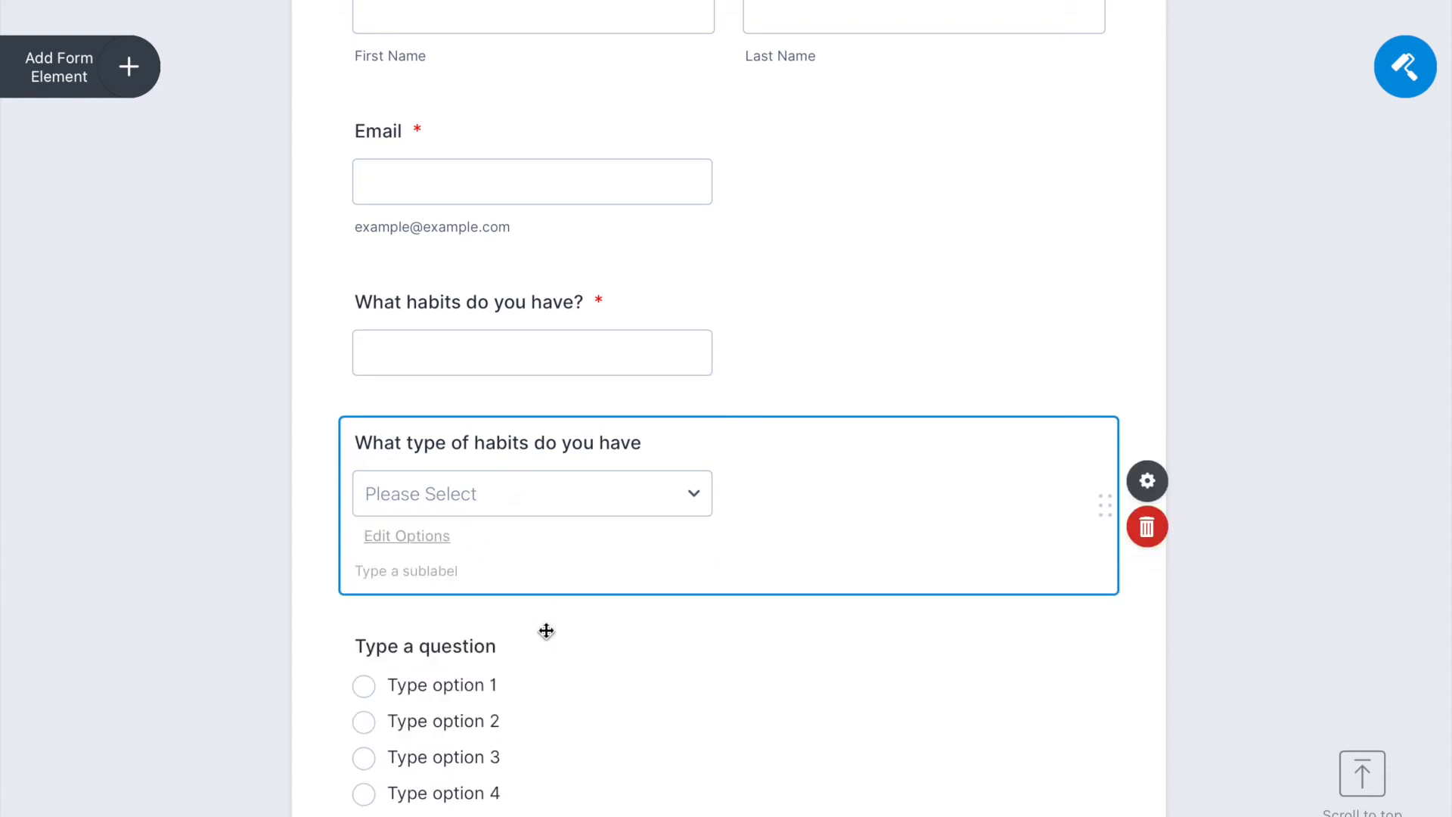
click(1148, 481)
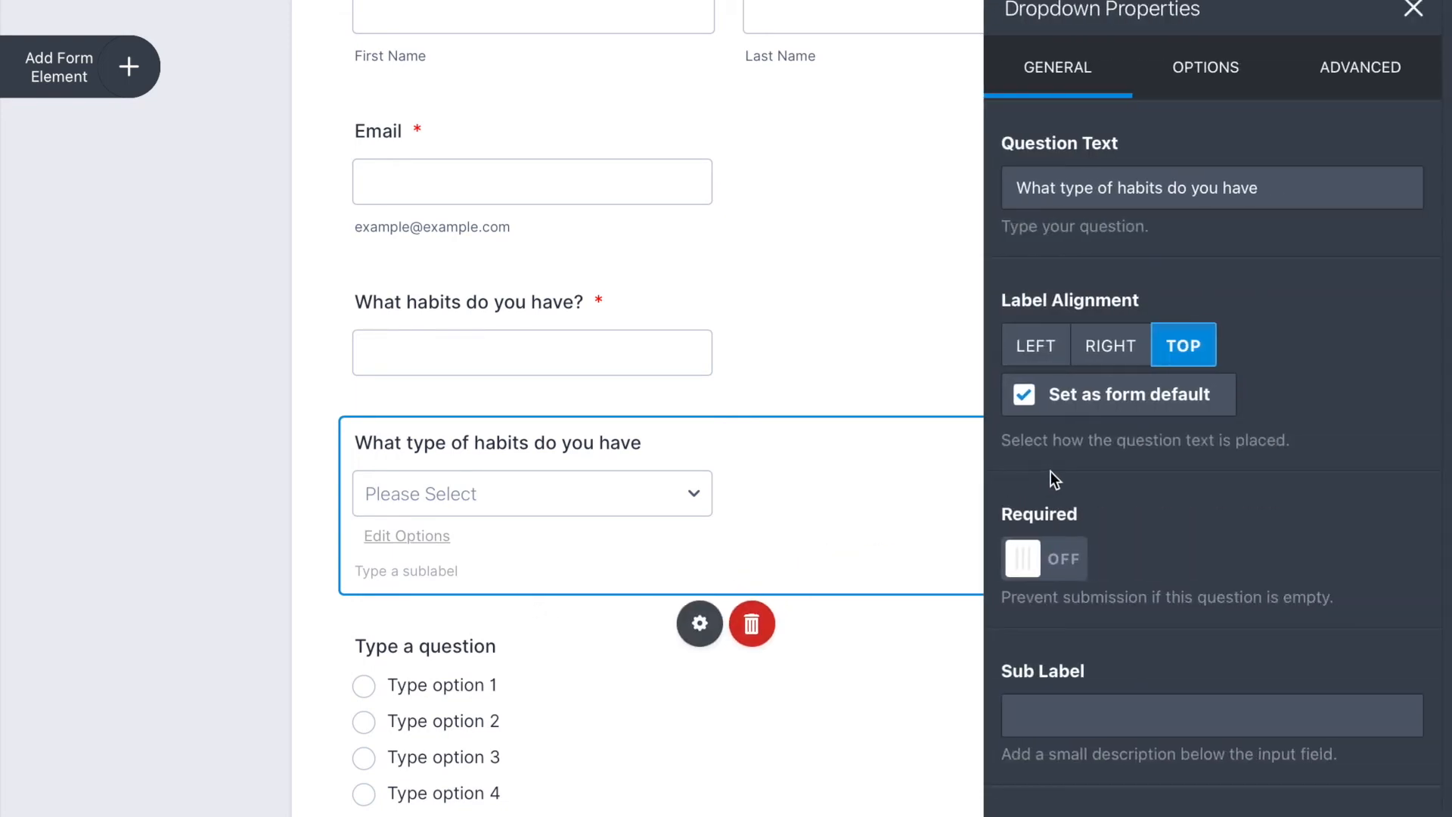
click(1057, 557)
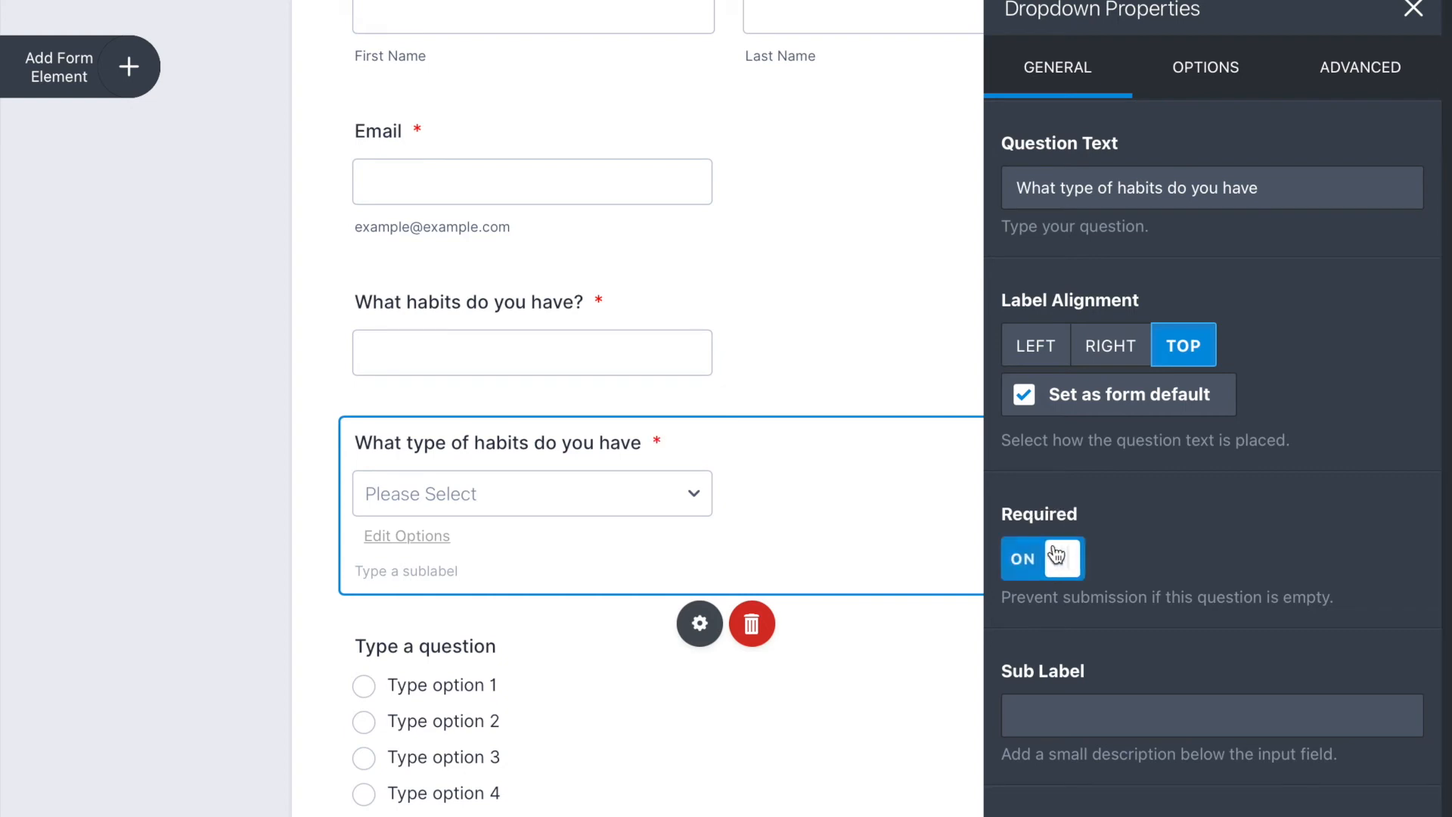
Step: Review the Dropdown question's option settings and the list of predefined option sets
scroll(1102, 325, down, 1)
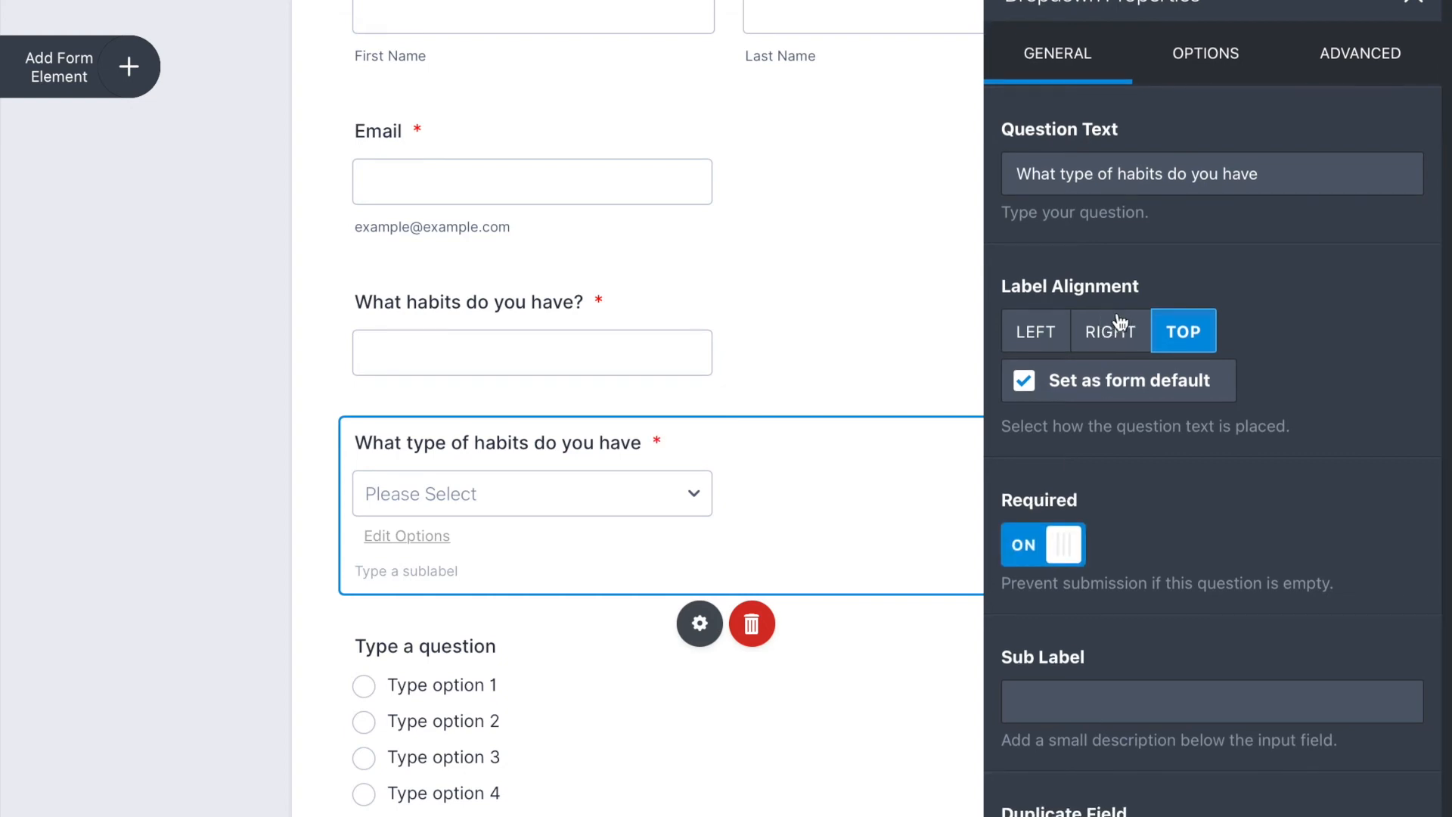
scroll(1112, 314, down, 1)
click(1240, 57)
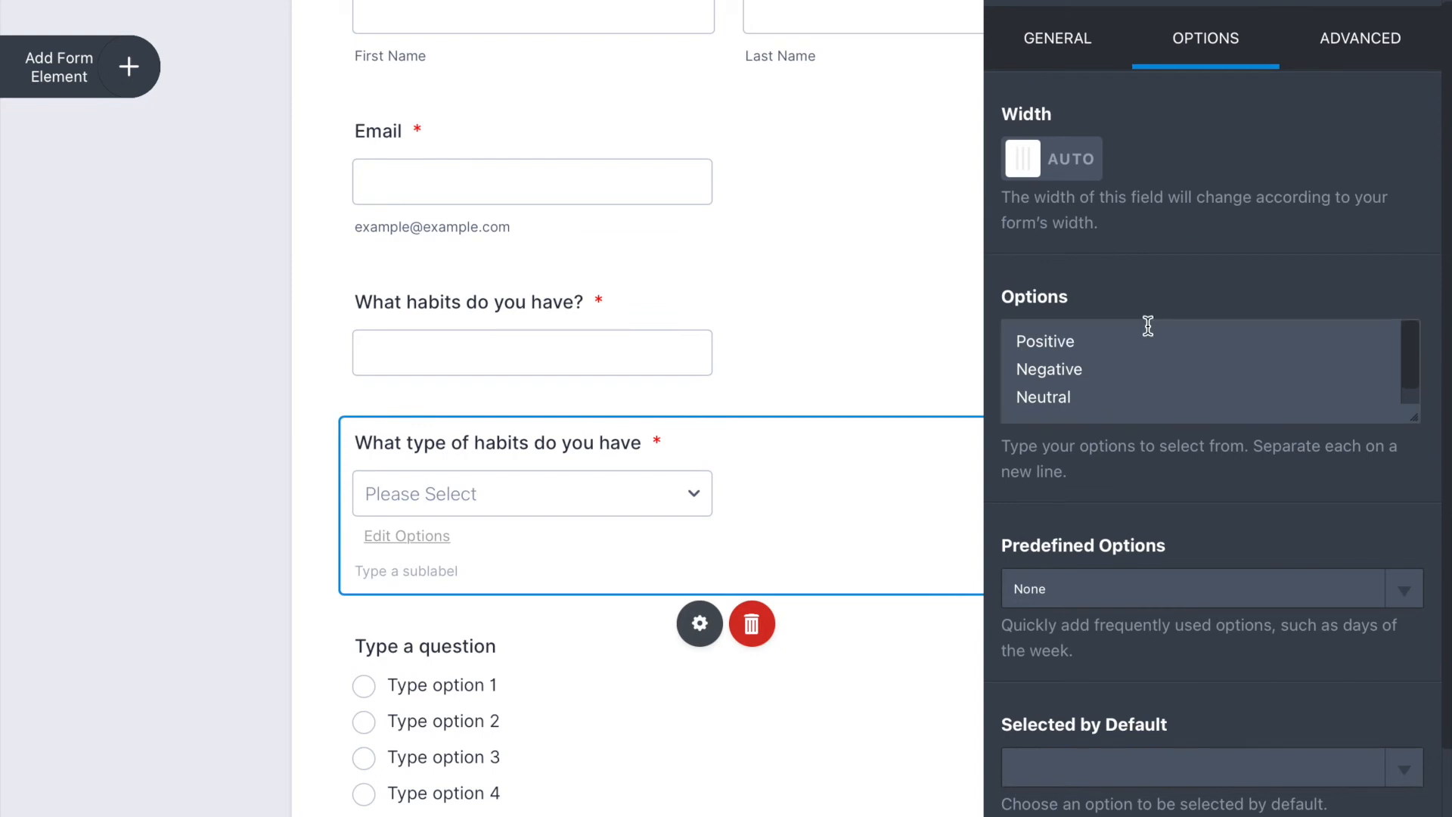
scroll(1146, 325, down, 1)
scroll(1144, 325, up, 1)
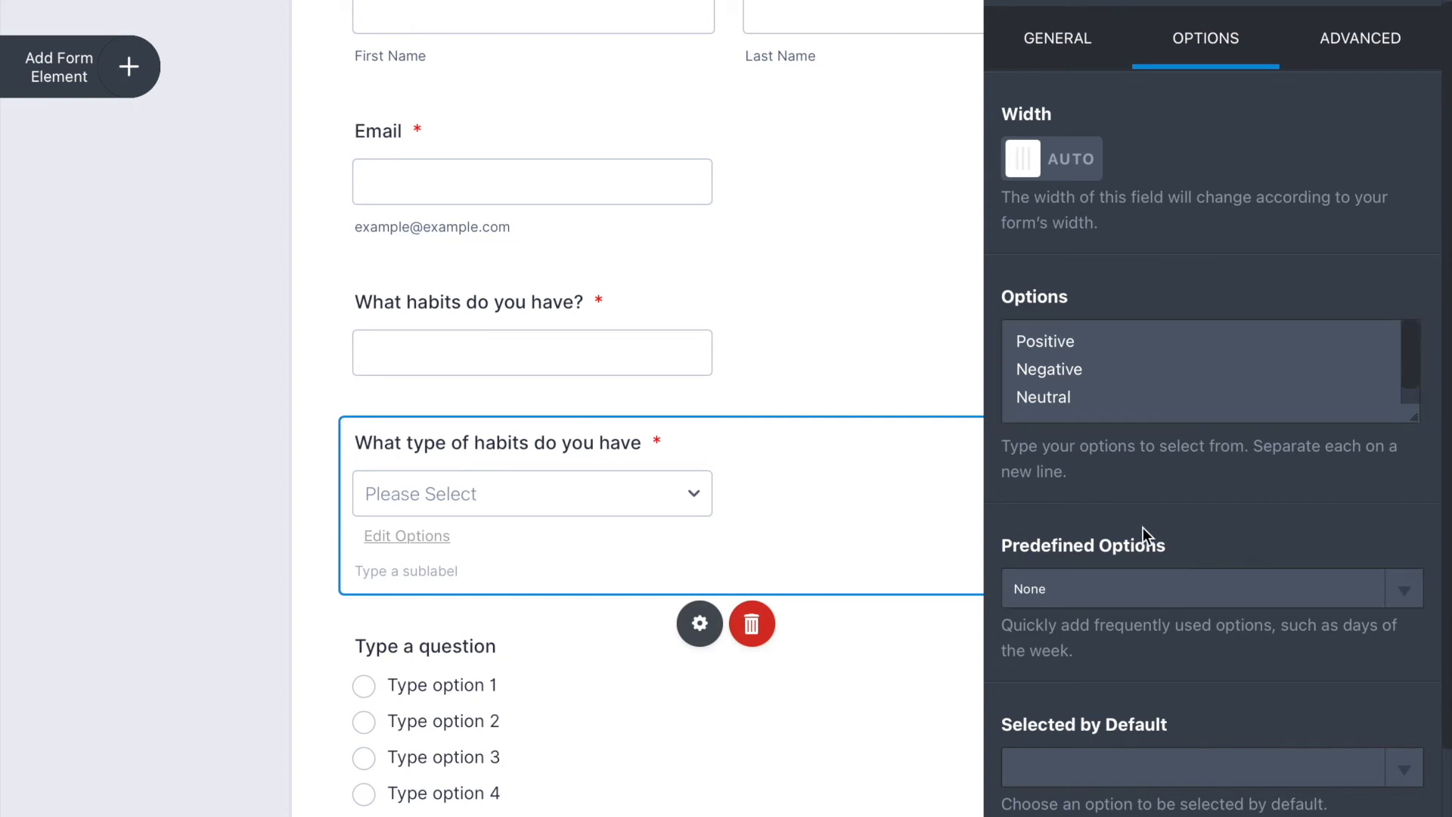
click(1168, 588)
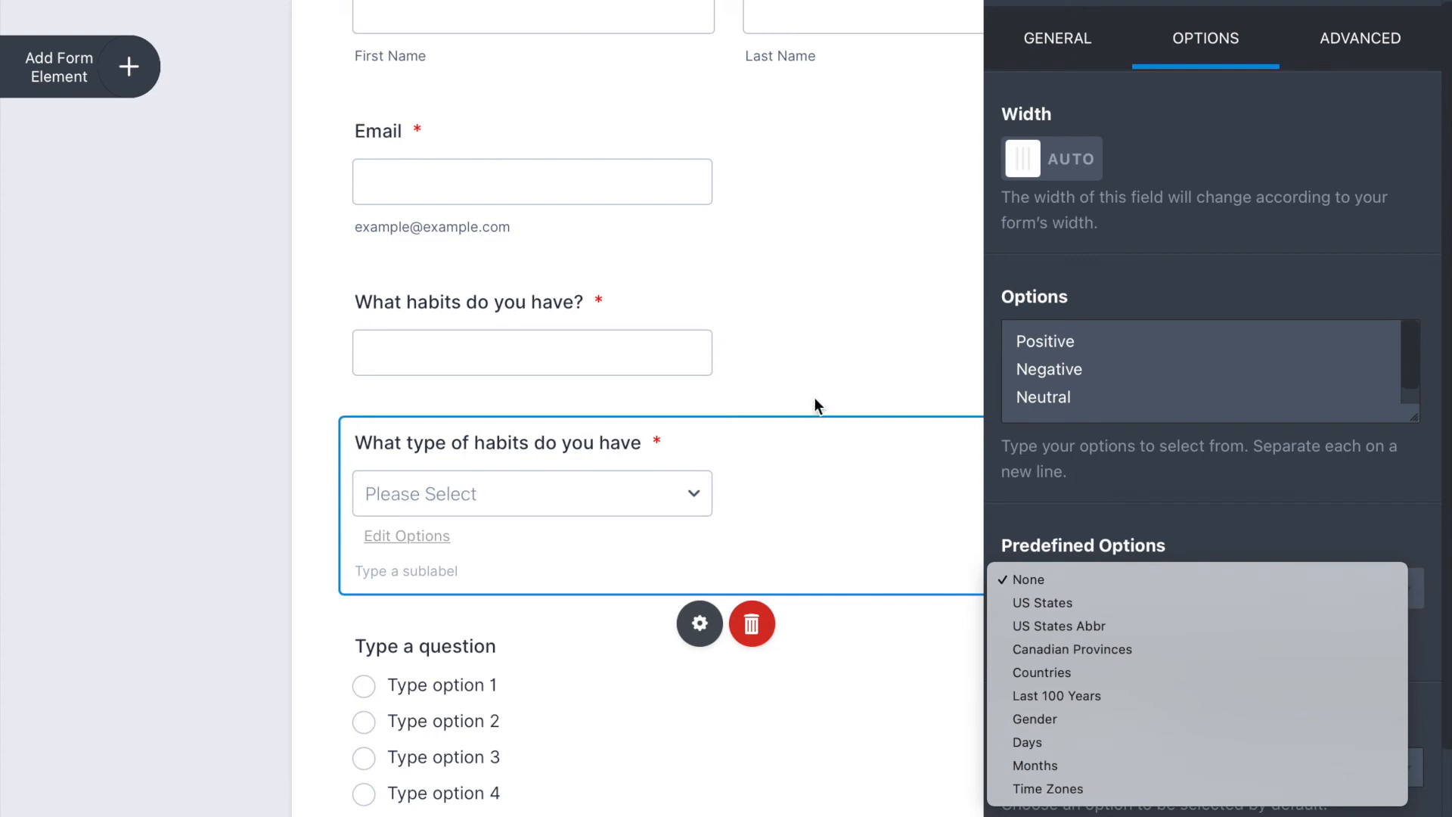
click(832, 317)
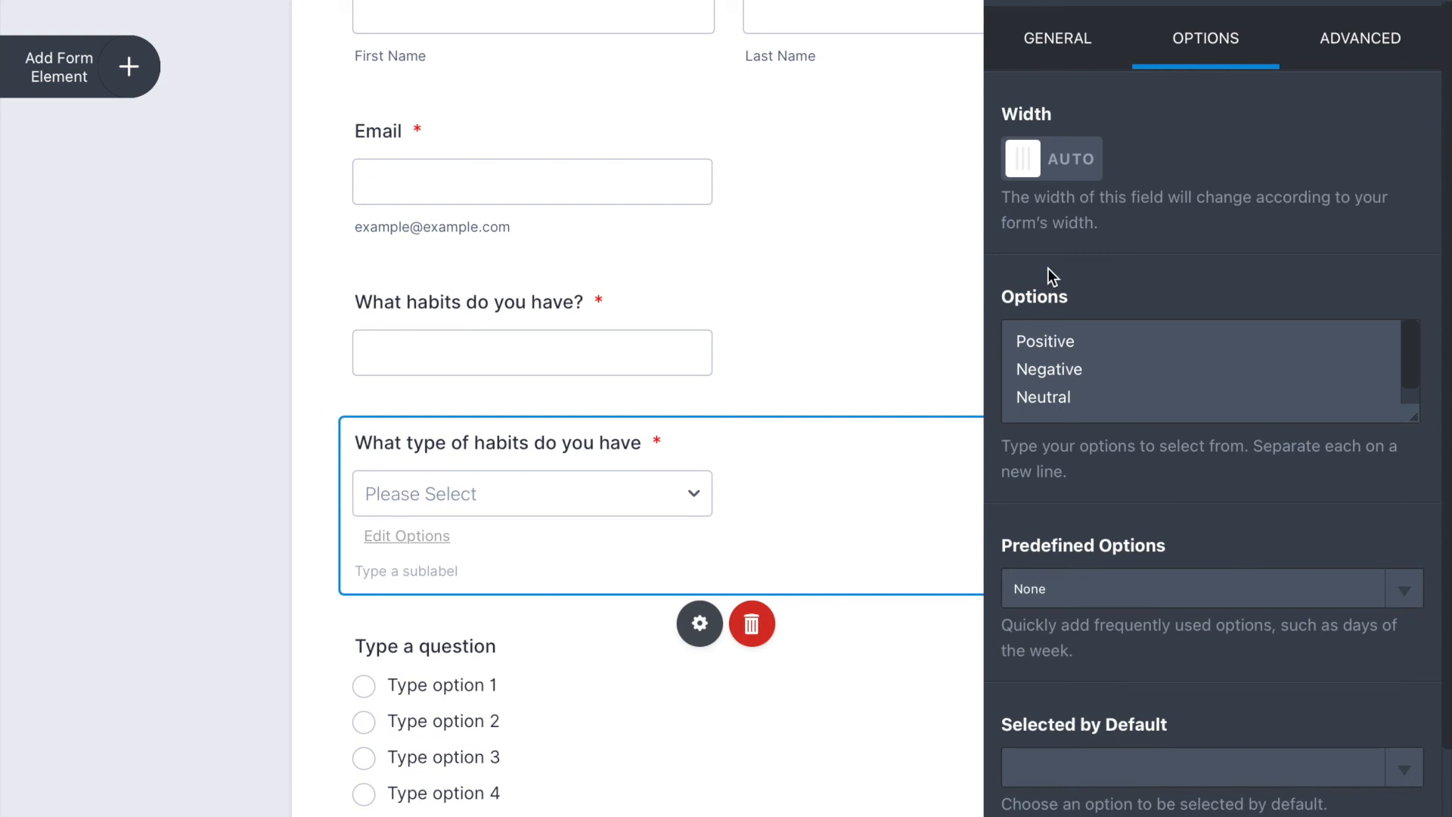
Step: Title the Single Choice question "What type of habits do you have?"
click(397, 652)
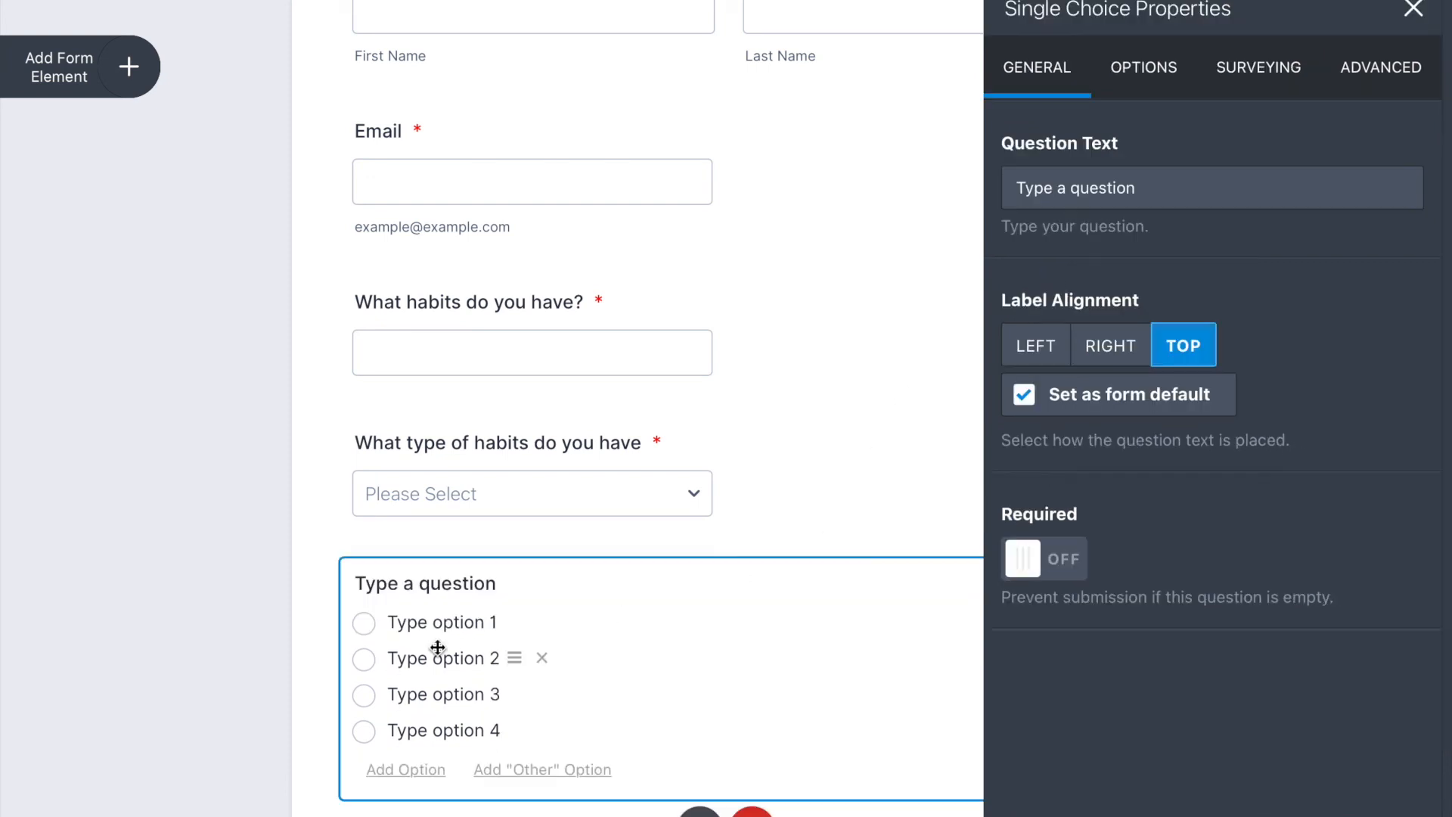
drag(500, 584, 296, 576)
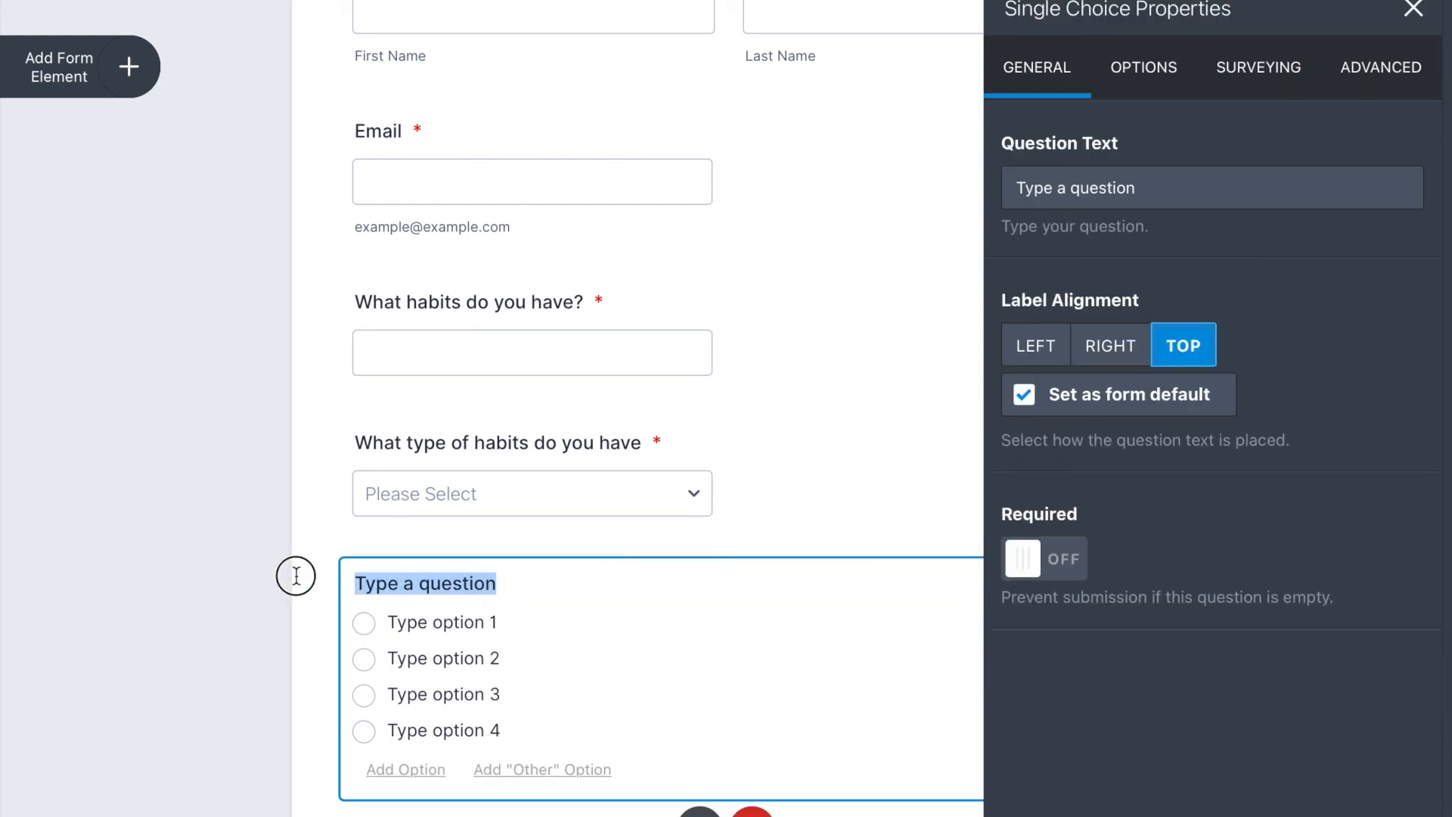
key(BackSpace)
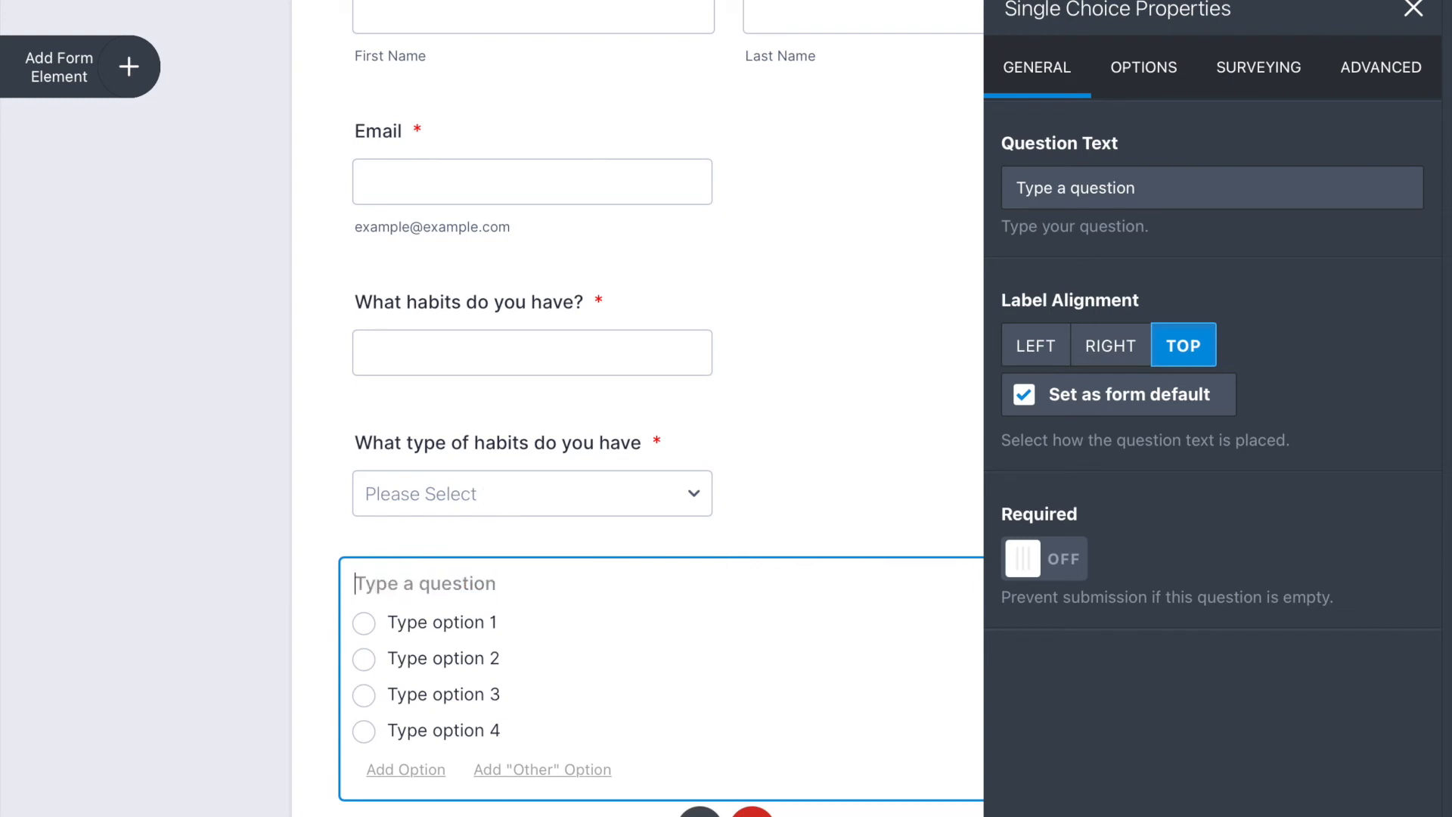
text(What type of t)
key(BackSpace)
text(habits do you have?)
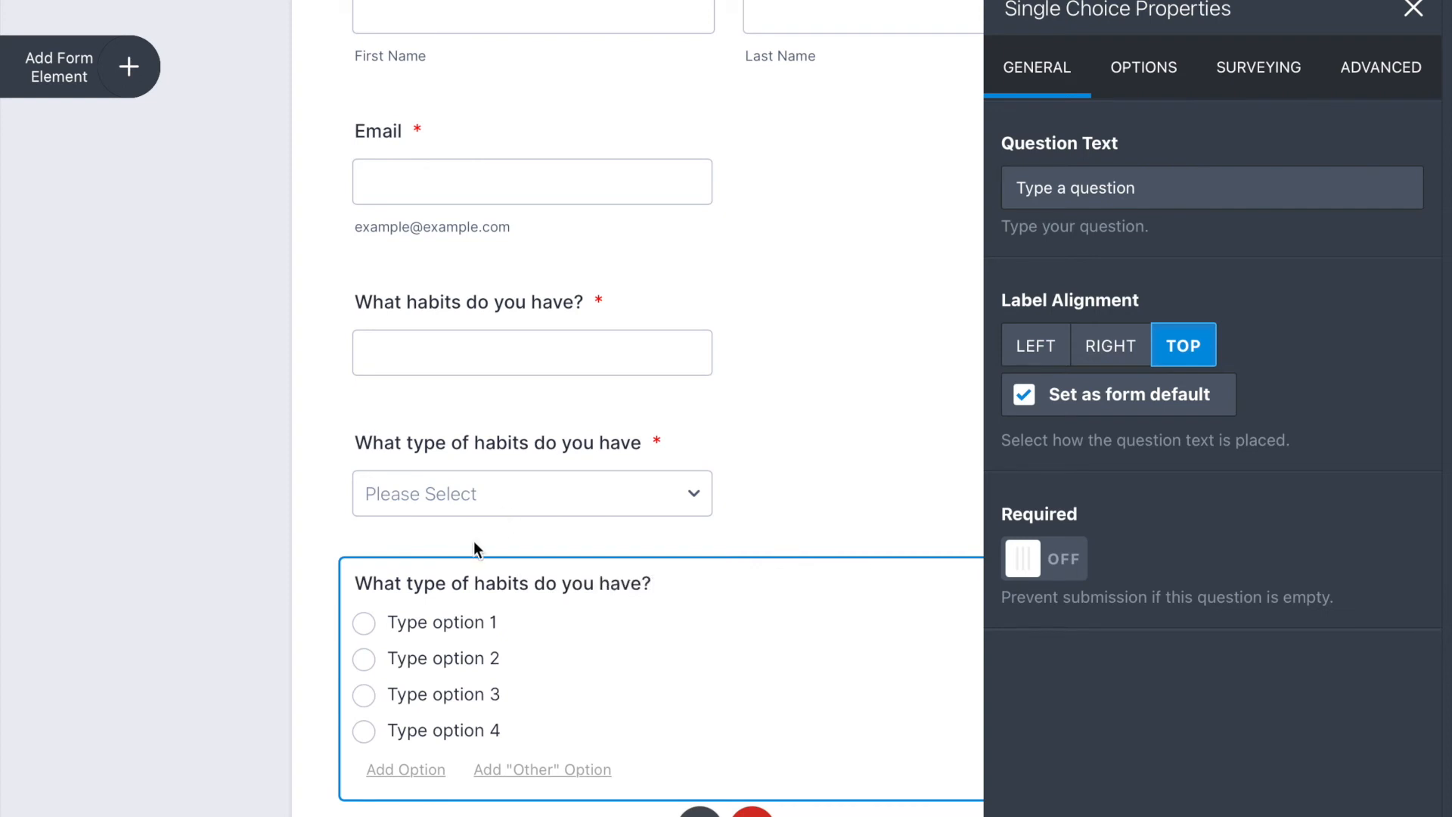
Step: Clear the text of the Single Choice question's first placeholder option
click(433, 622)
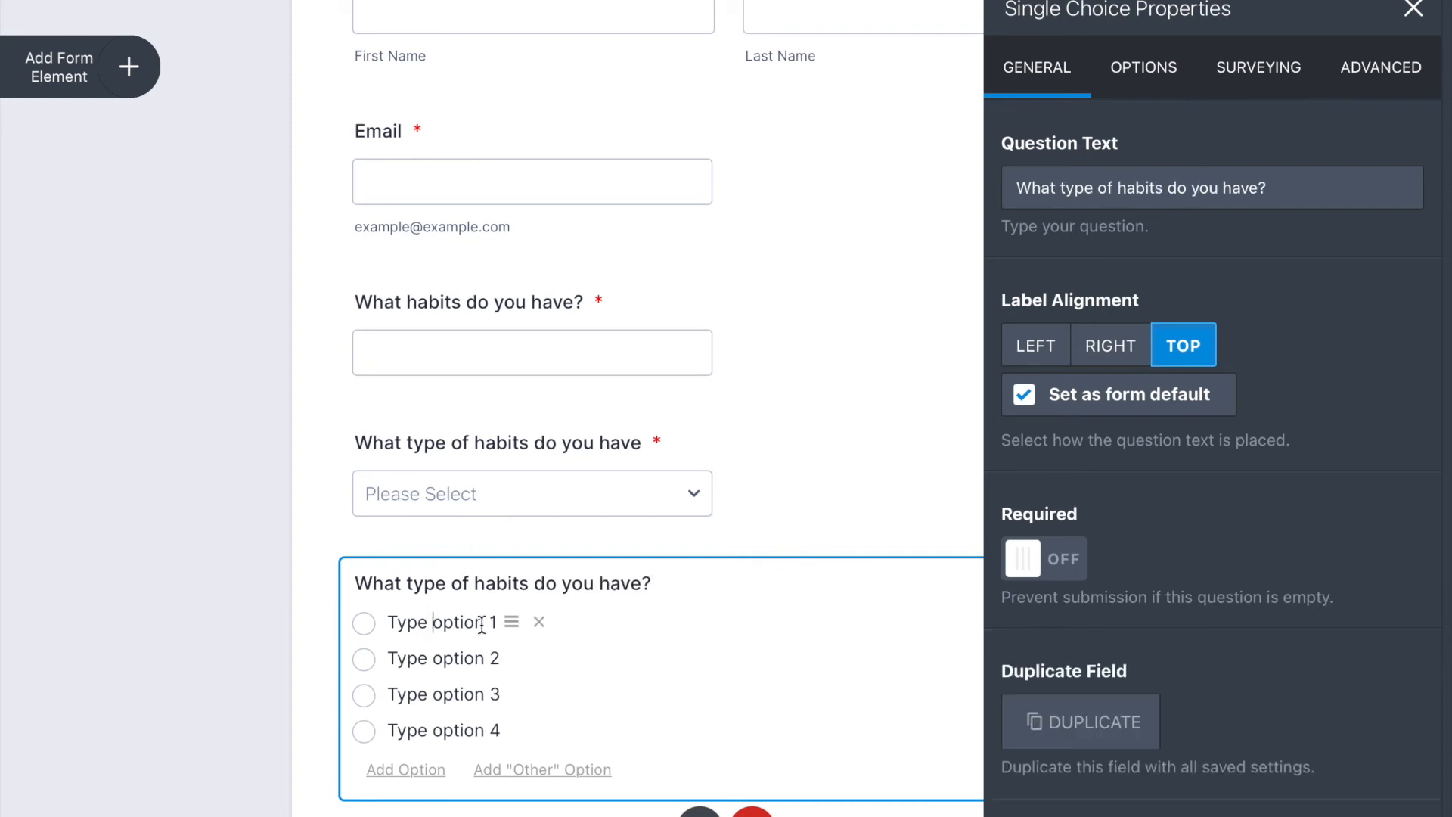
click(1168, 77)
click(1136, 244)
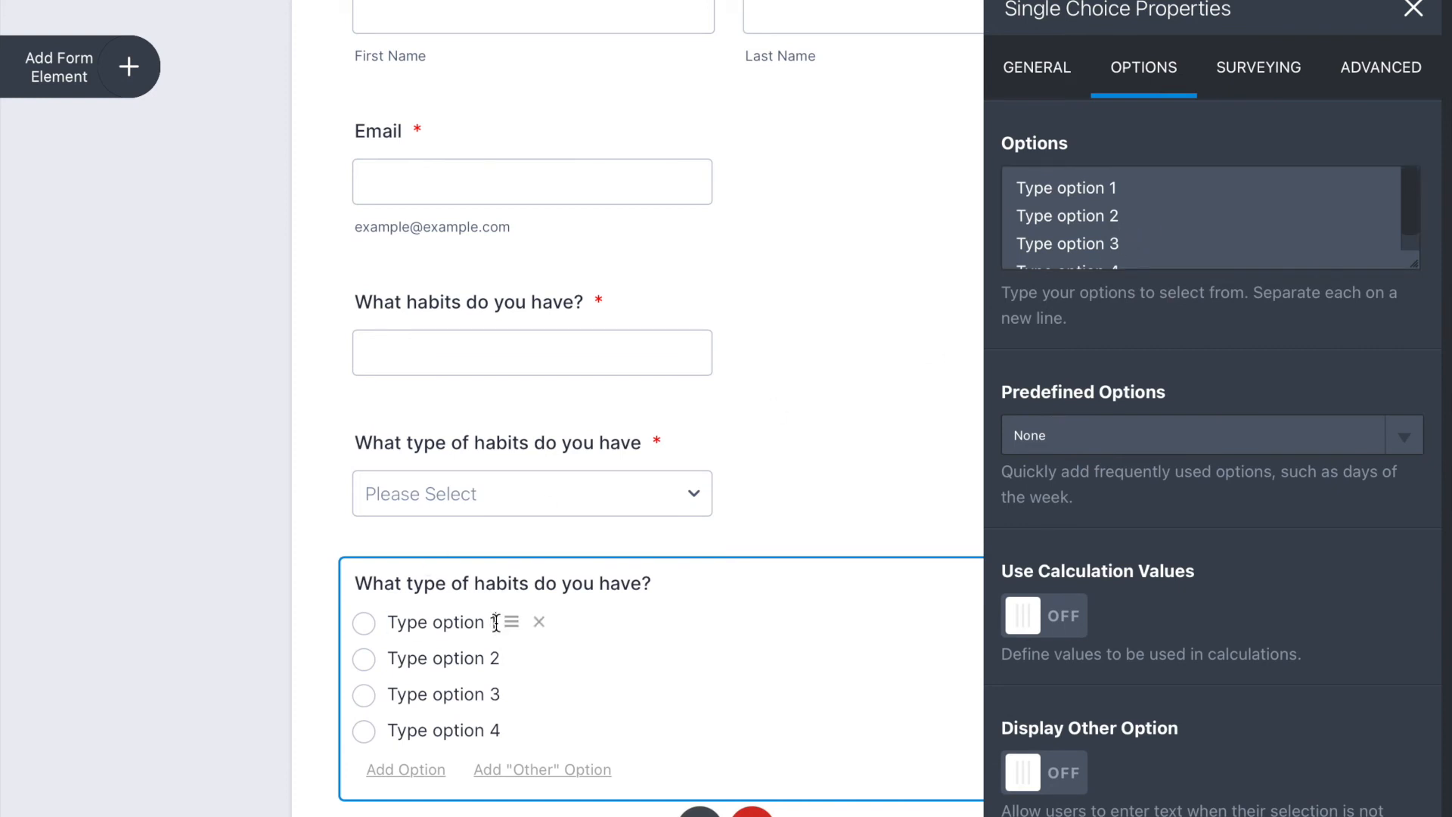
drag(496, 622, 382, 622)
key(BackSpace)
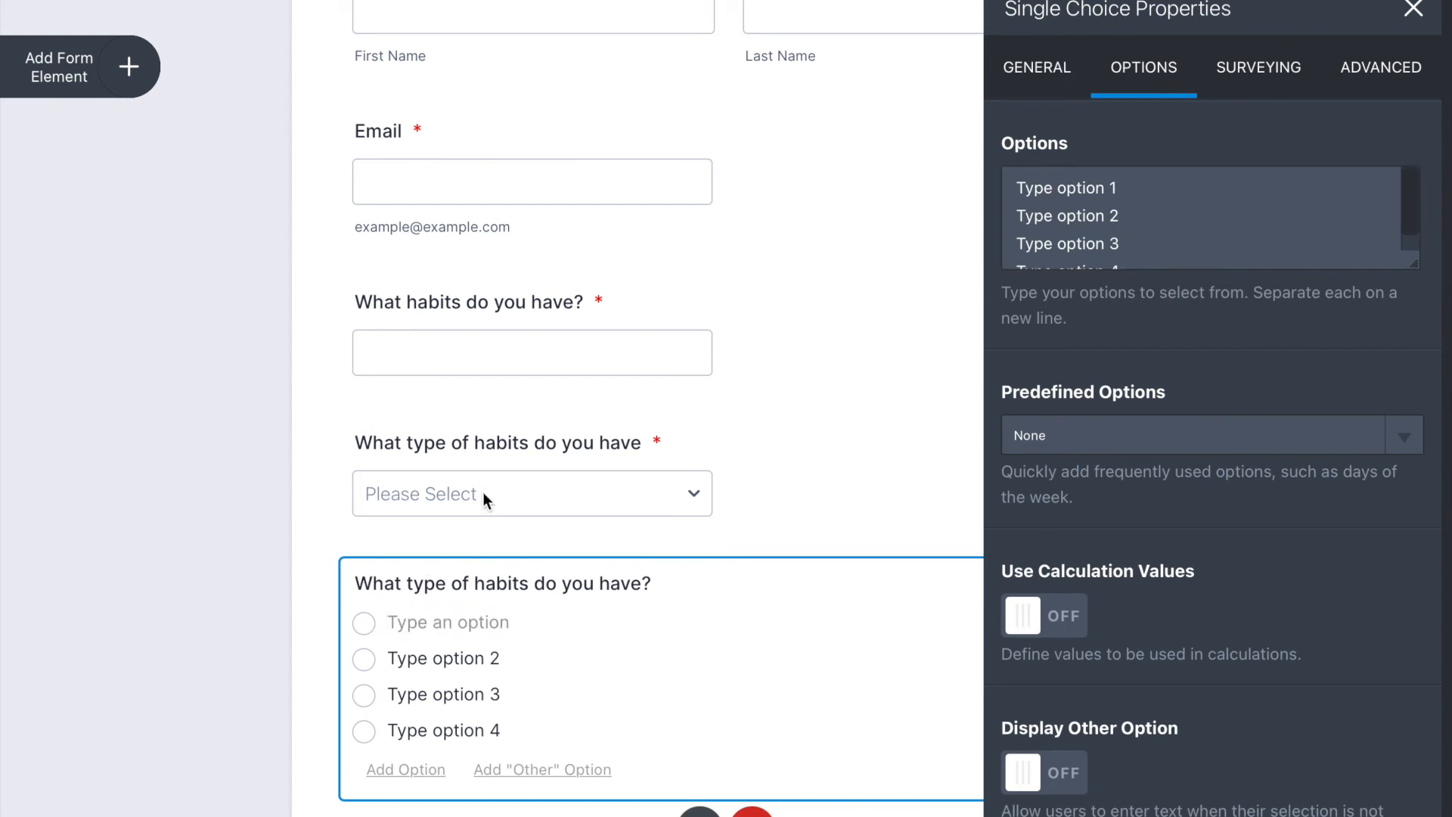
Step: Copy Positive, Negative and Neutral from the Dropdown question and replace the Single Choice question's remaining options with them
click(500, 344)
click(465, 526)
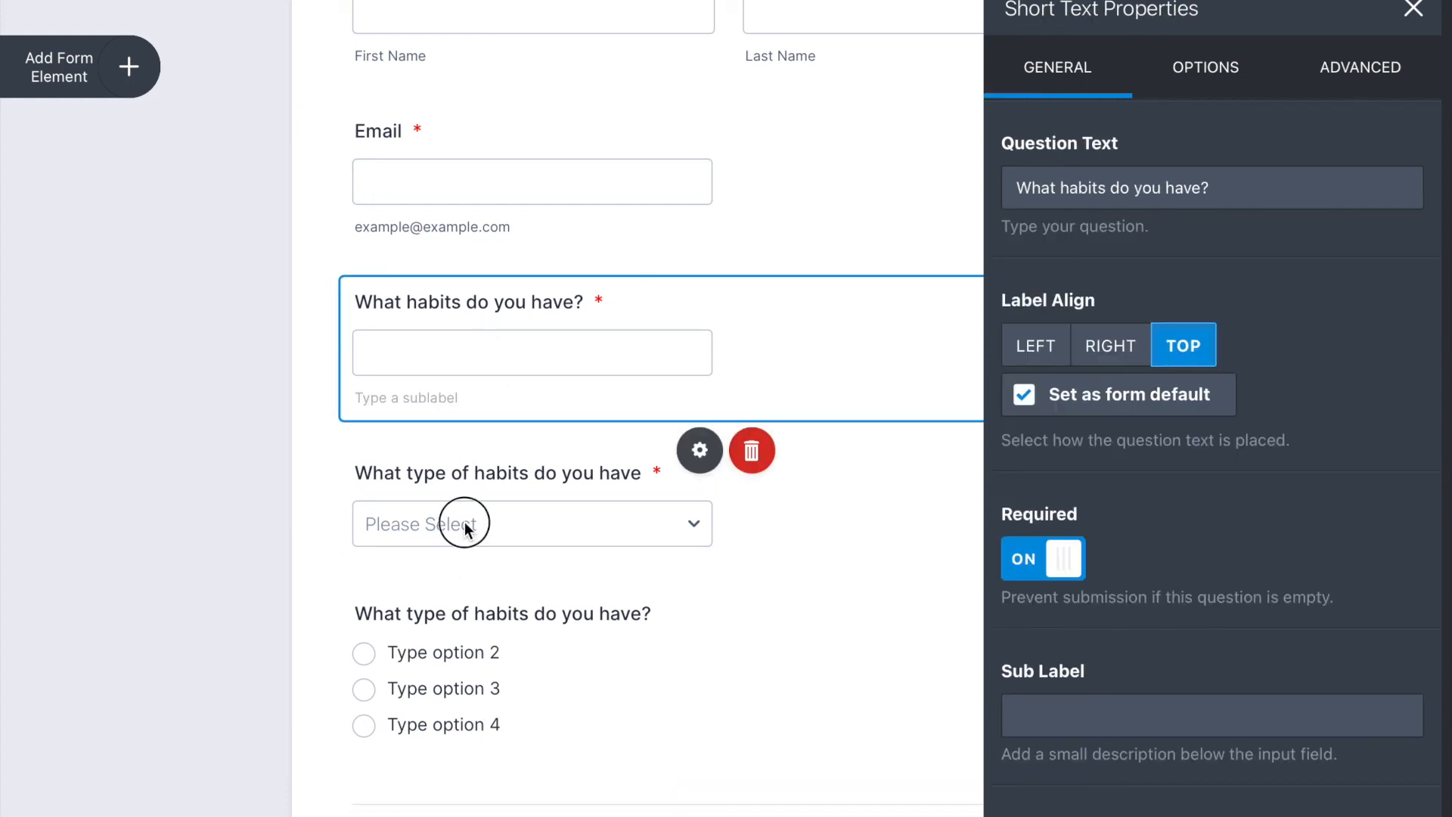
click(440, 536)
drag(405, 561, 336, 524)
key(ctrl+c)
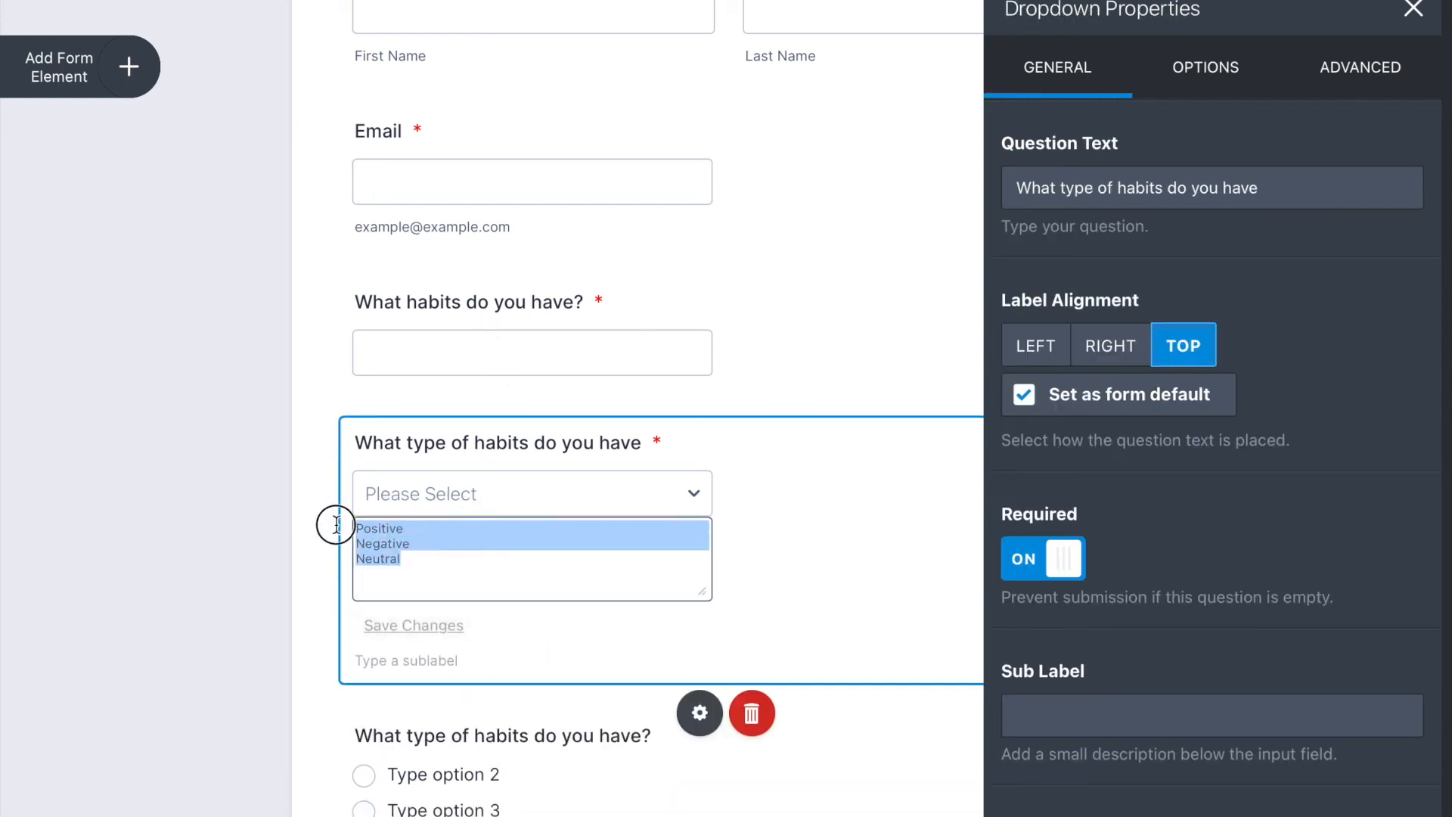
click(426, 735)
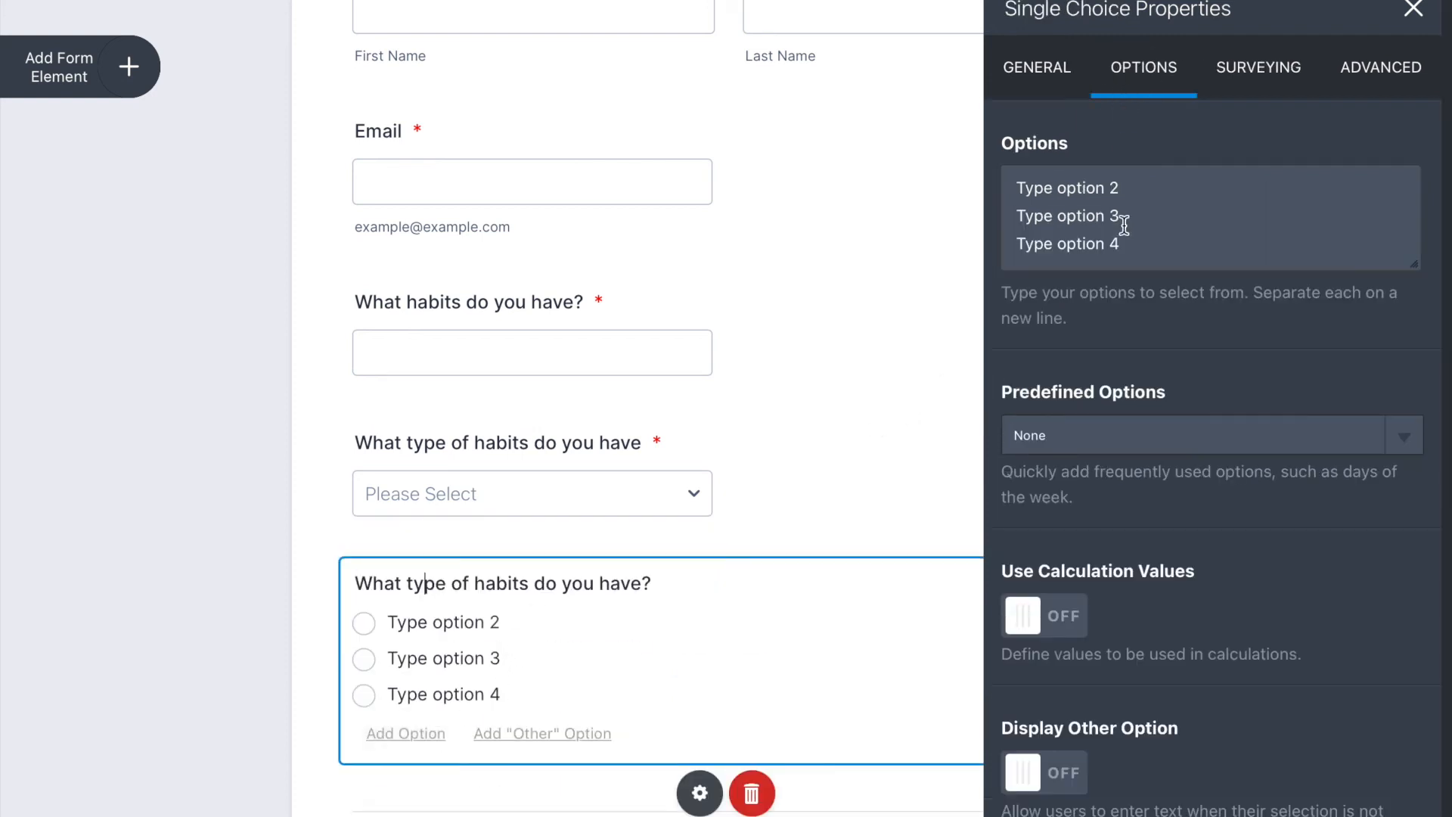
drag(1120, 244, 951, 167)
key(ctrl+v)
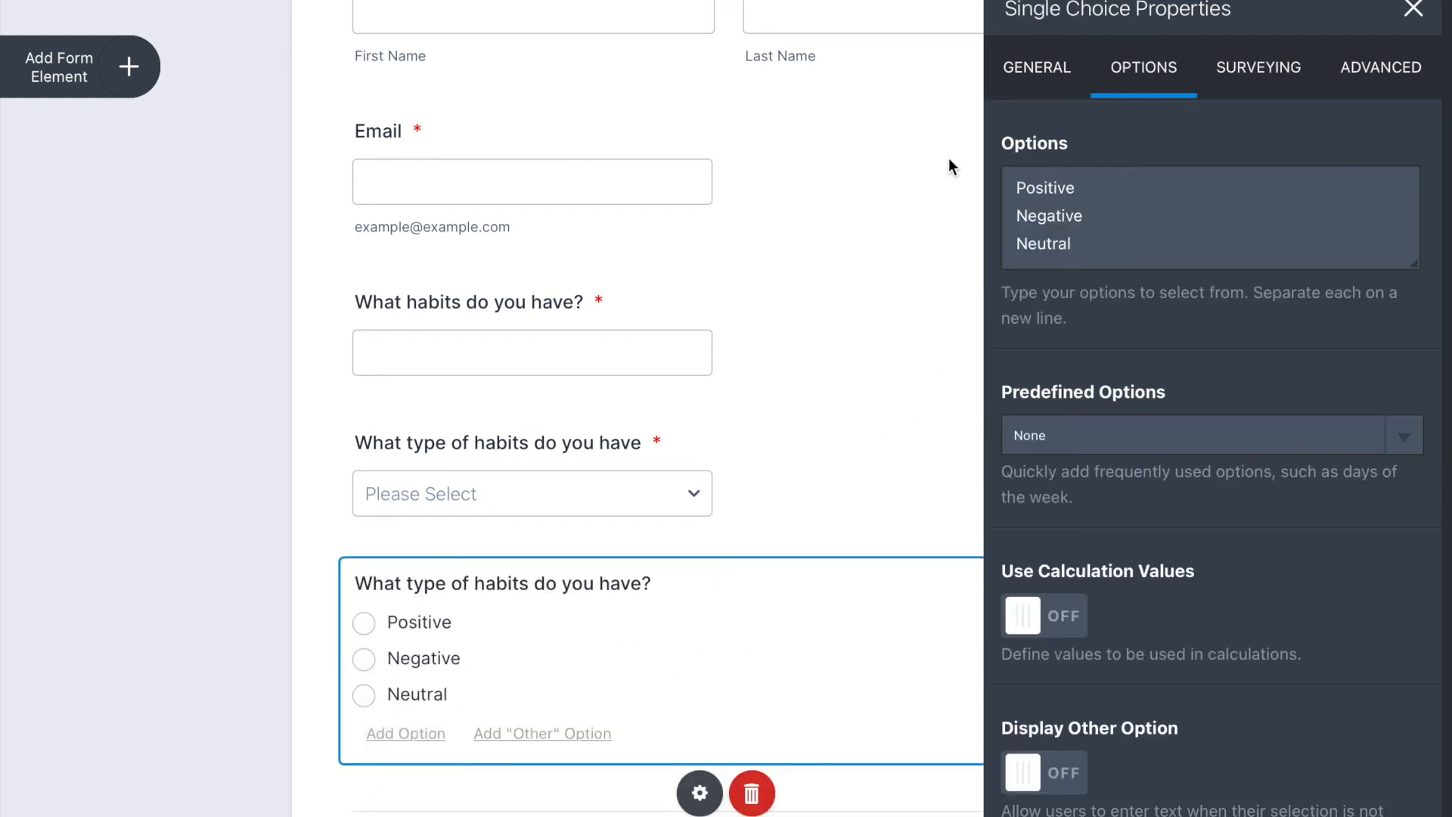
Step: Add an "Other" option to the Single Choice question and close its properties
scroll(726, 605, down, 1)
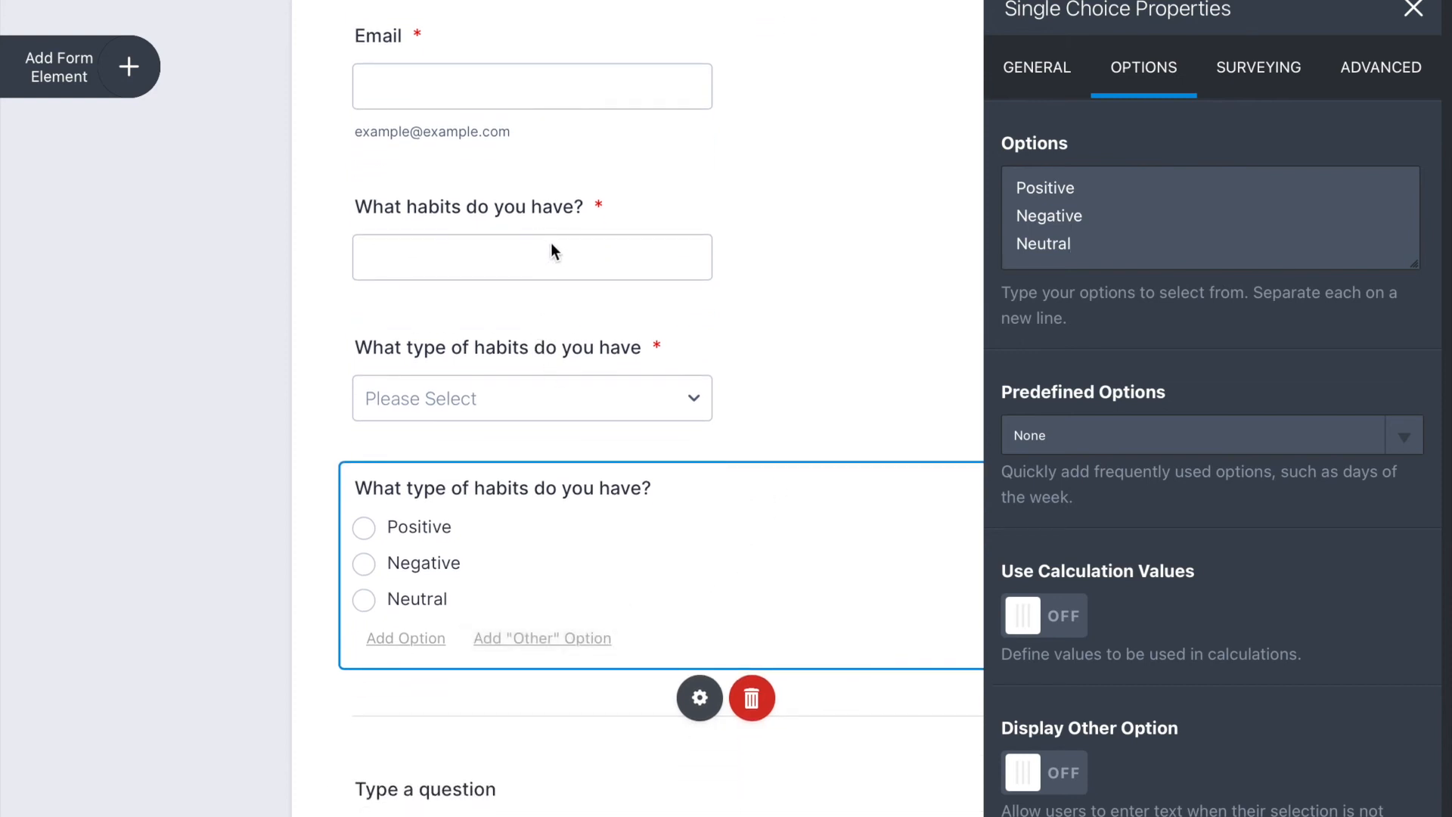
click(515, 639)
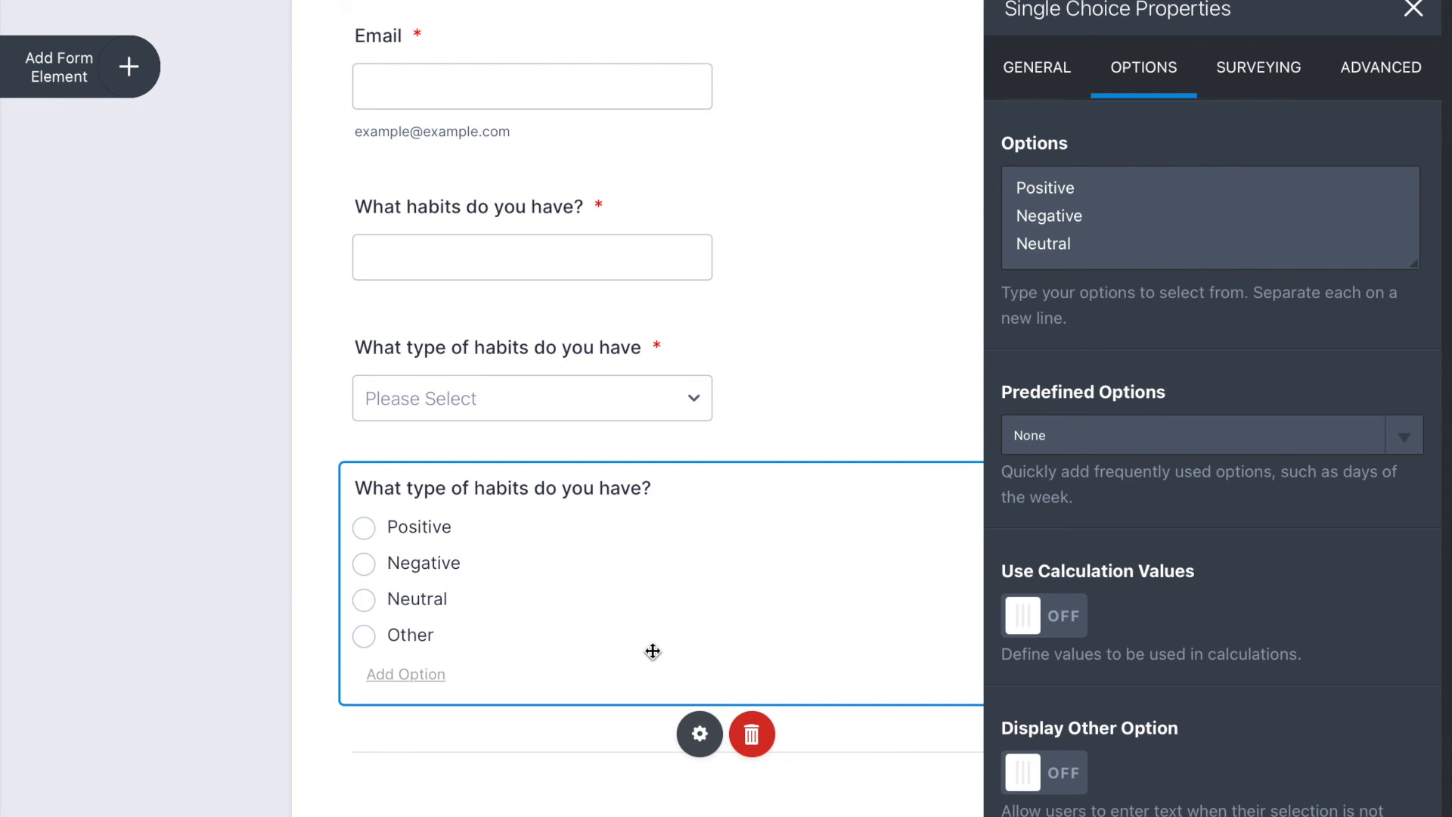
scroll(654, 637, down, 1)
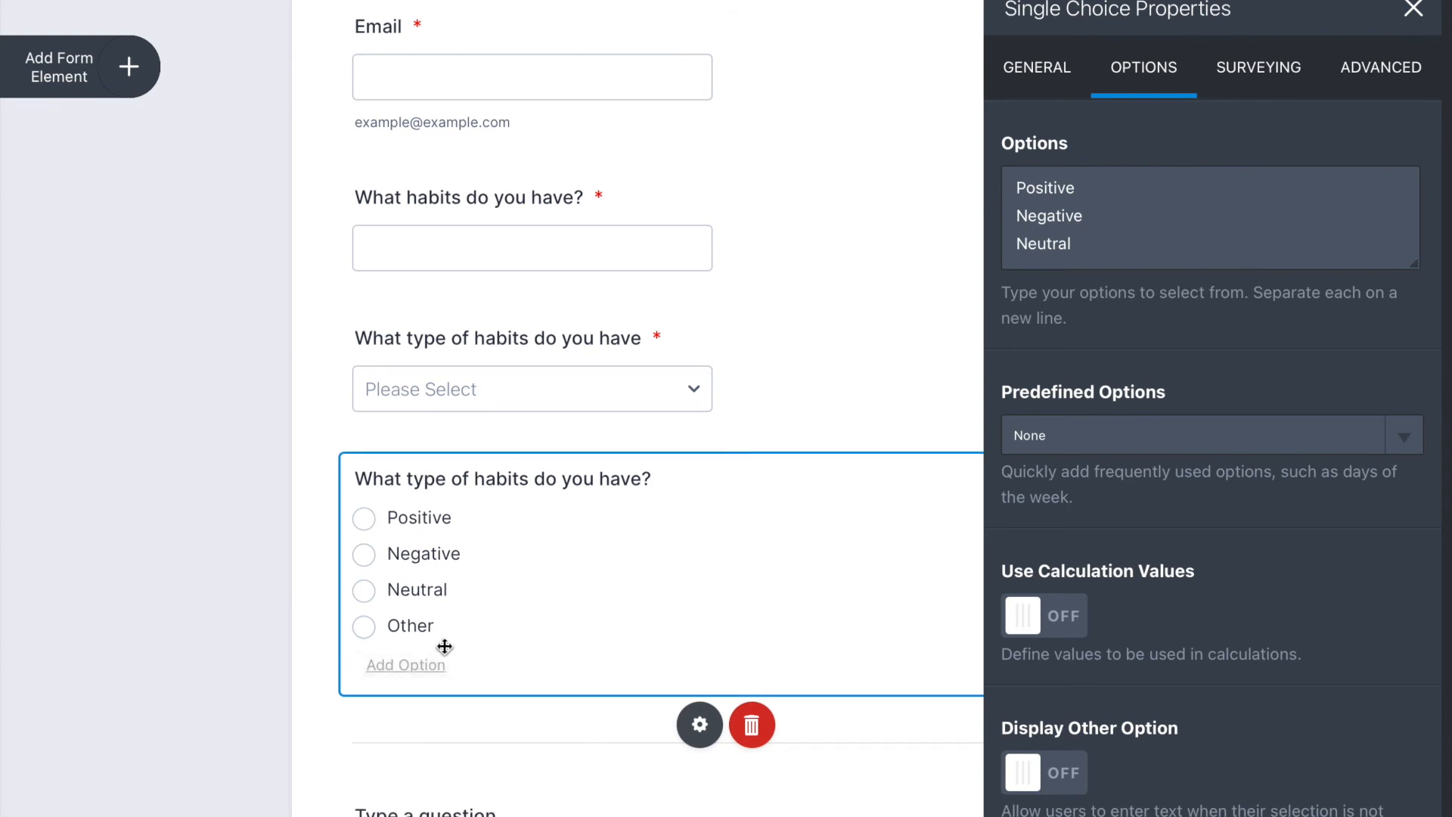
click(1070, 76)
click(1400, 24)
Step: Title the Multiple Choice question below the page break "What type habits do you have?"
scroll(557, 746, down, 3)
click(465, 655)
drag(567, 610, 333, 622)
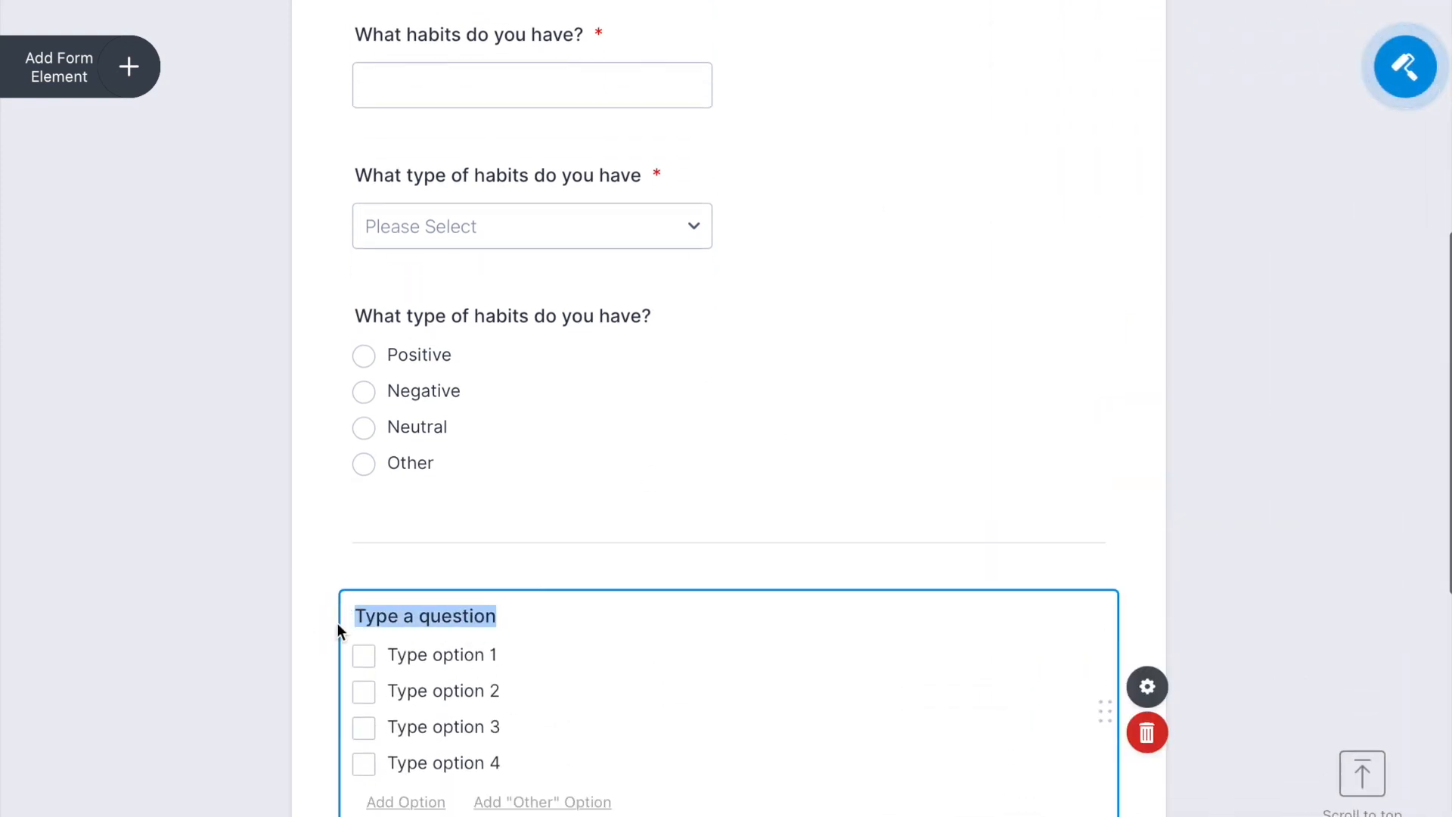
text(What typ)
key(BackSpace)
key(BackSpace)
key(BackSpace)
text(type )
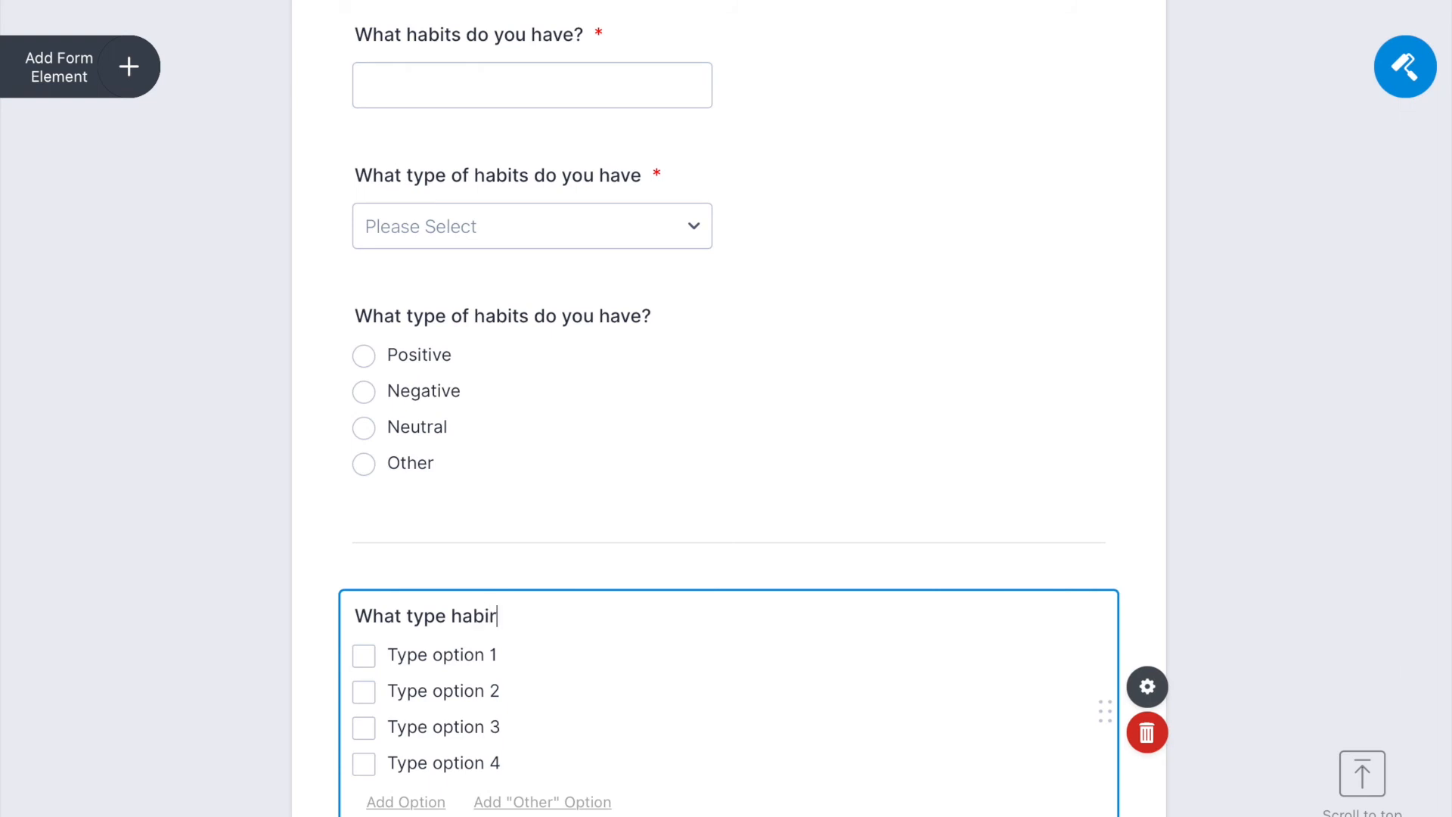
text(habir)
key(BackSpace)
text(ts do you have?)
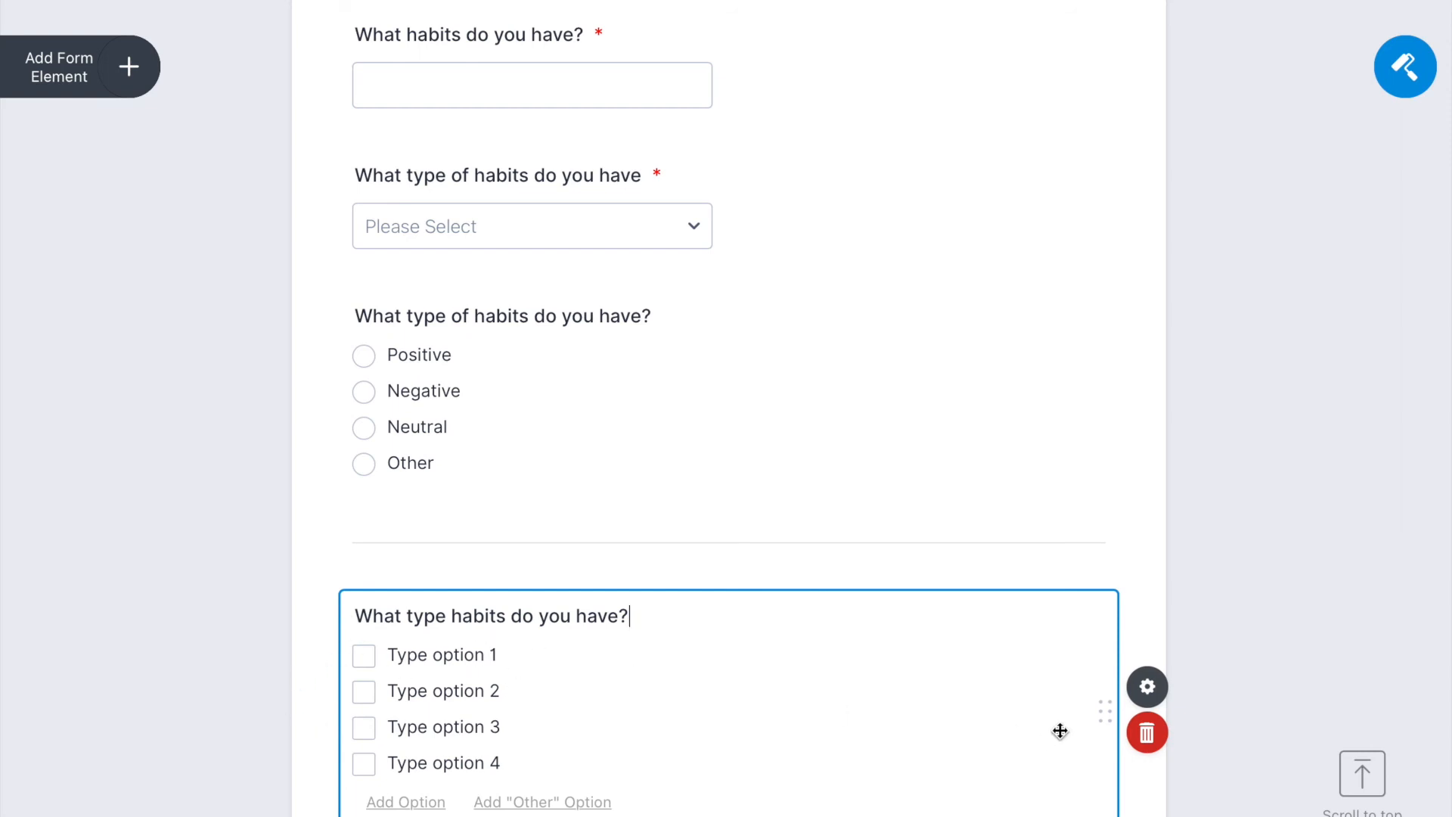
Step: Replace the Multiple Choice question's placeholder options with the copied Positive, Negative and Neutral, leaving no blank option
click(1147, 686)
click(1142, 87)
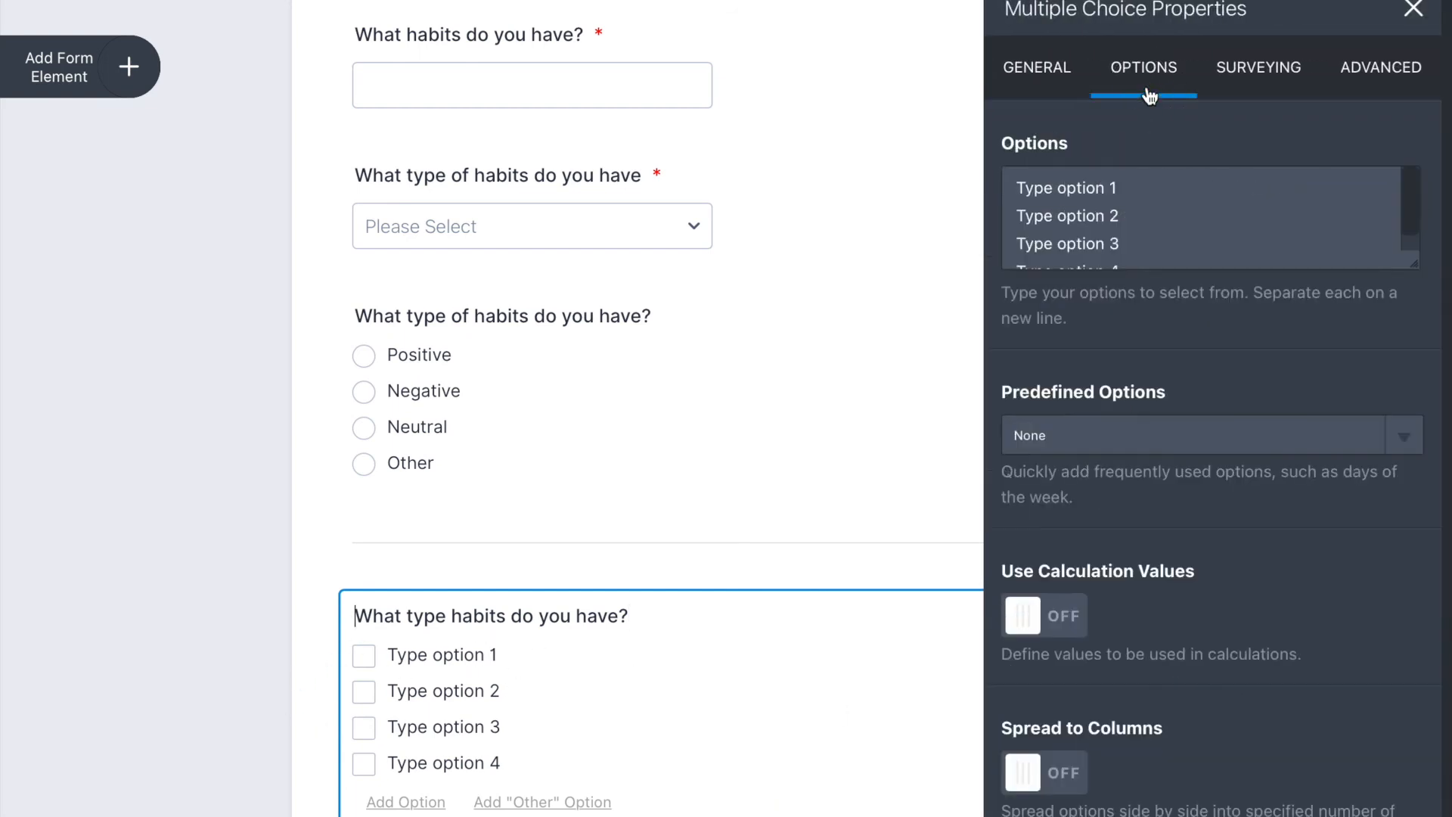
drag(1122, 242, 955, 172)
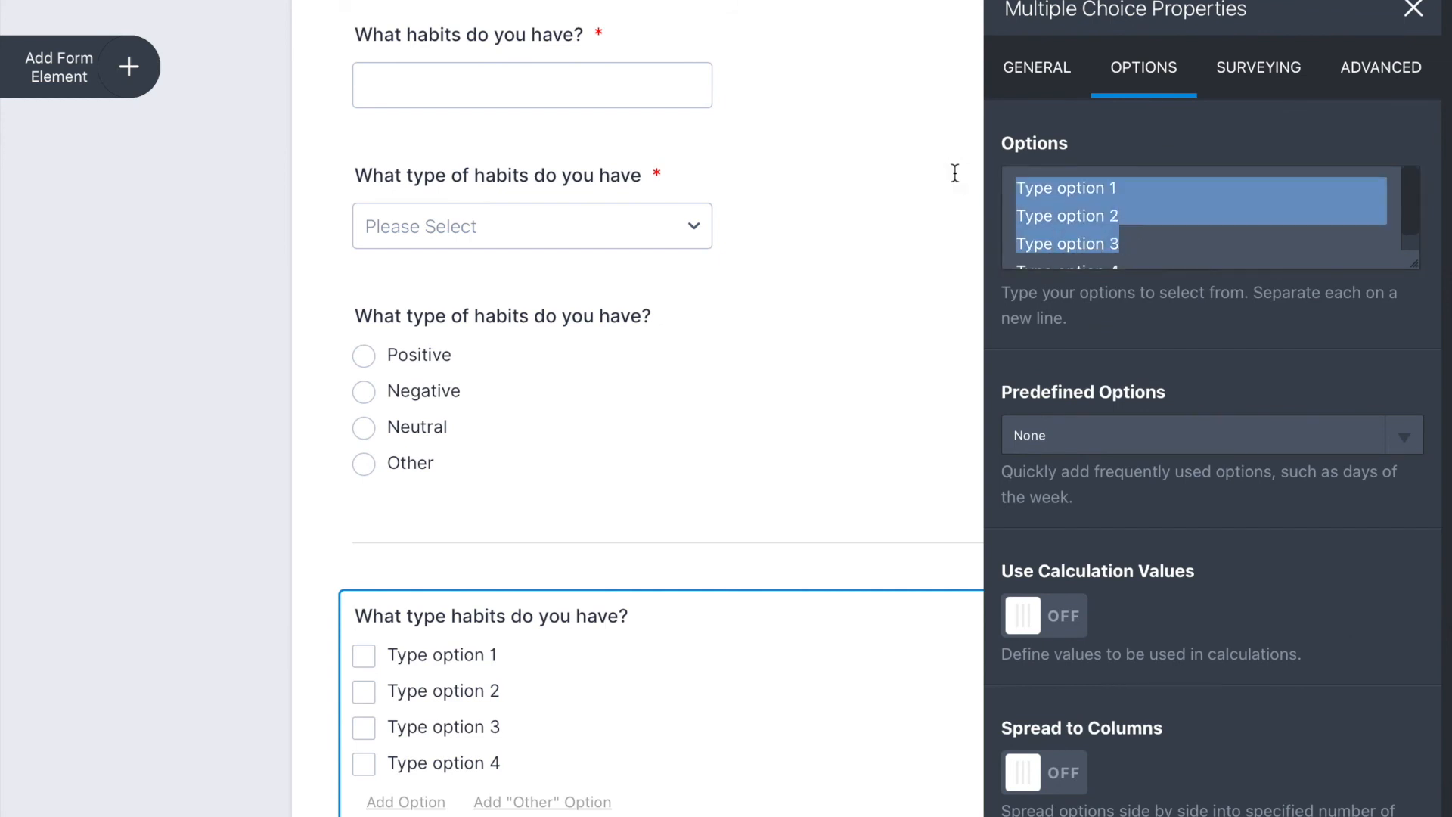
key(ctrl+v)
drag(1142, 257, 975, 259)
key(BackSpace)
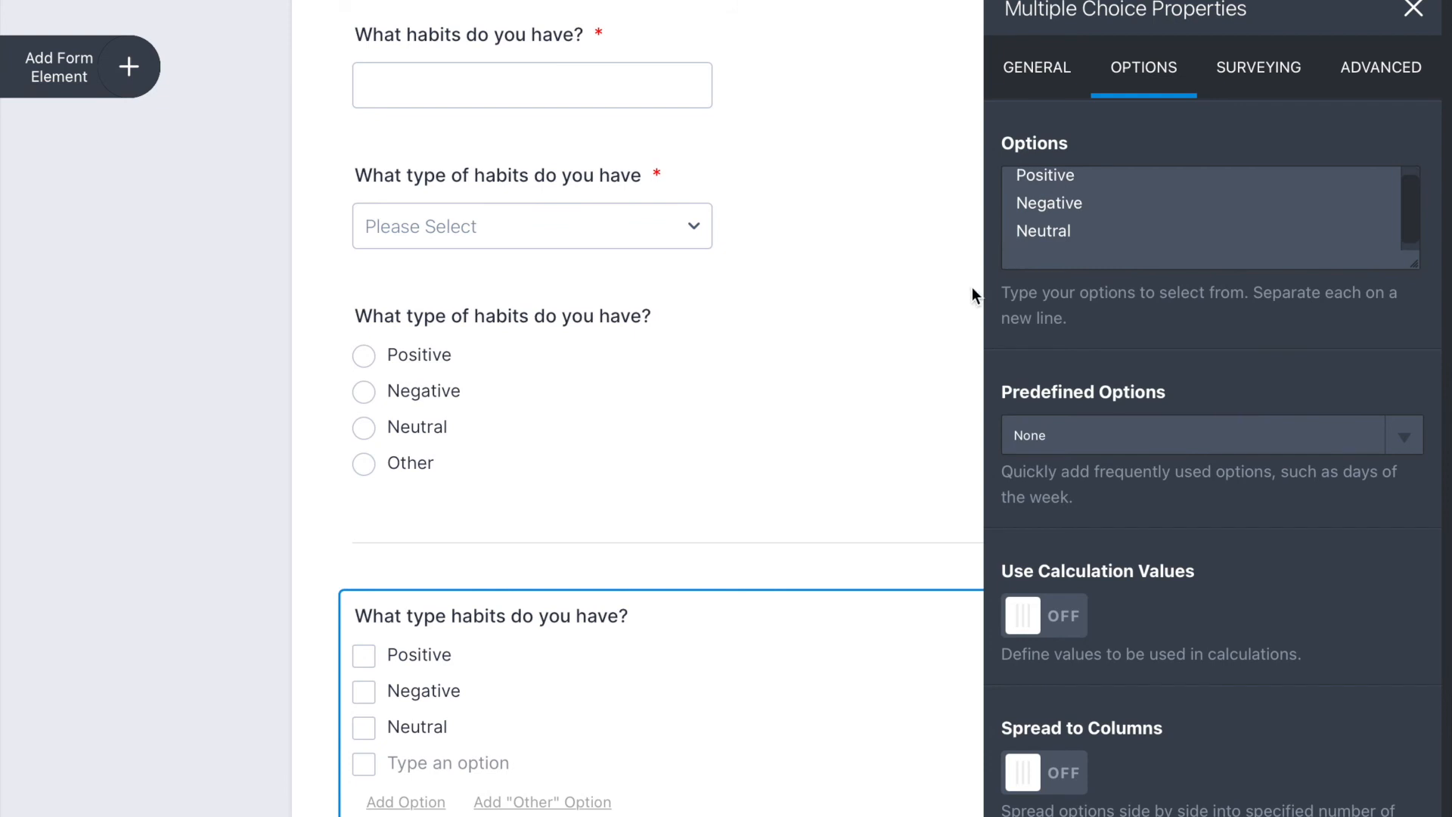
key(BackSpace)
key(Return)
key(BackSpace)
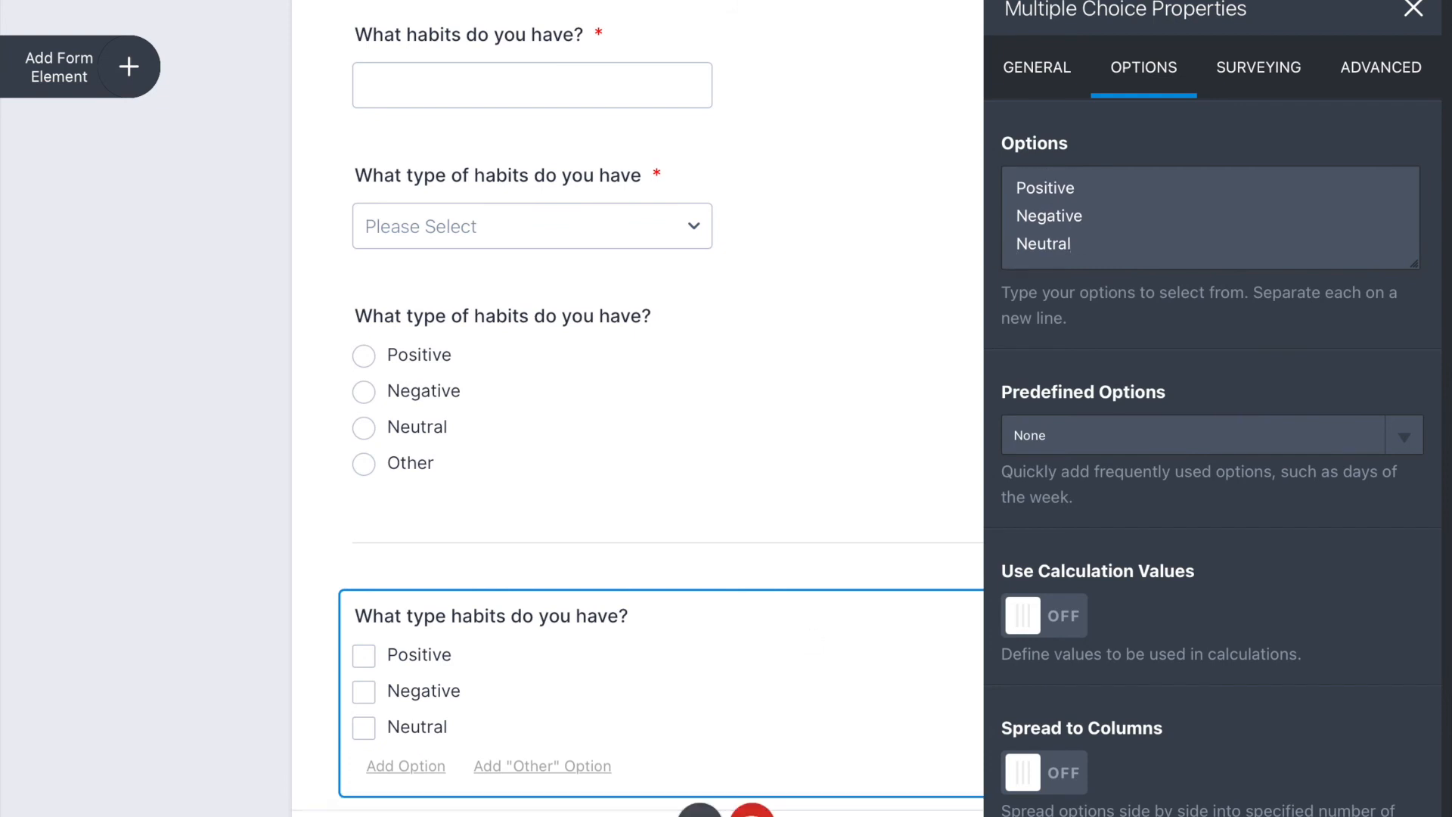
Step: Add an "Other" option to the Multiple Choice question and close its properties
click(519, 770)
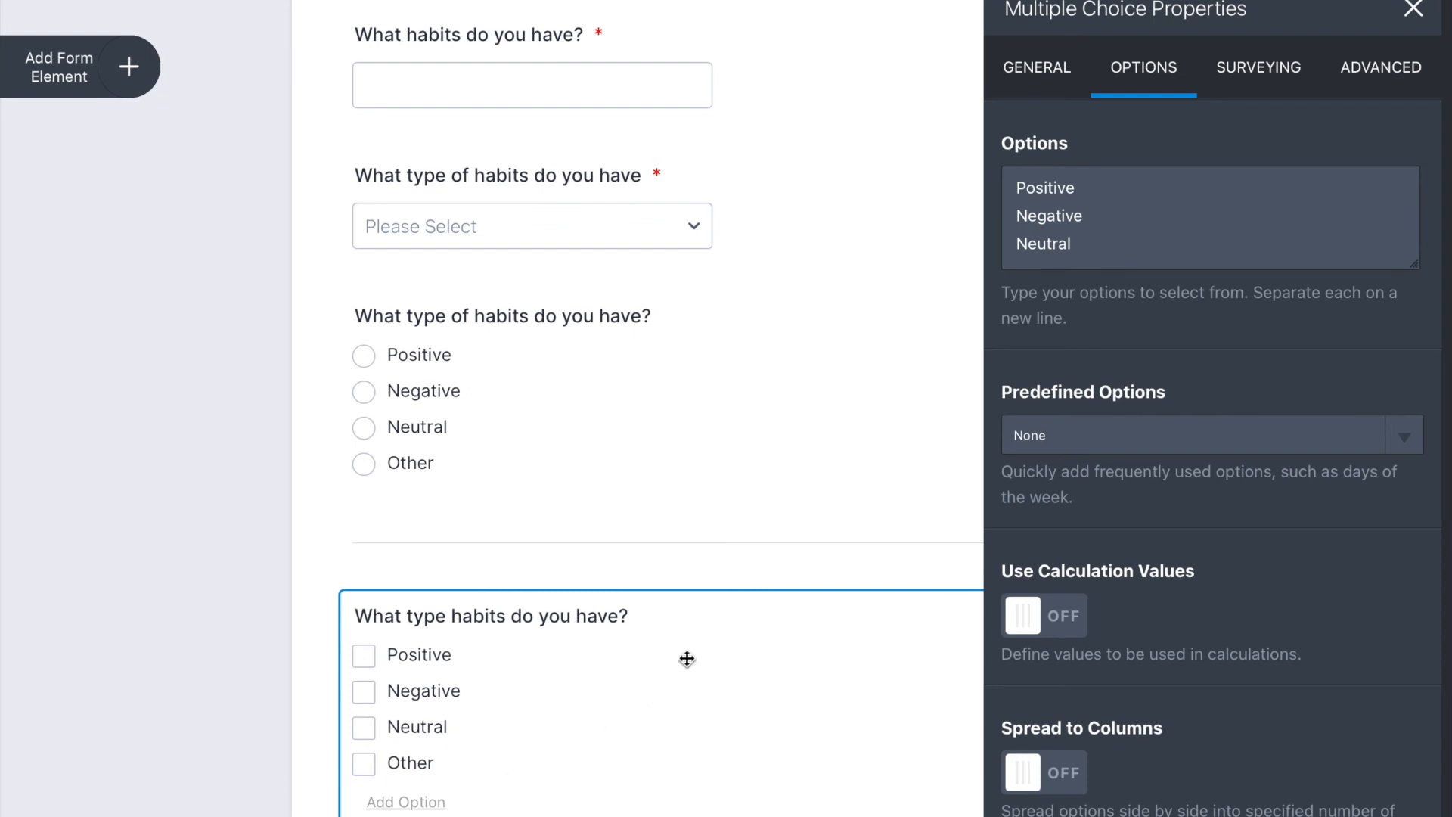
click(1415, 14)
scroll(744, 500, down, 1)
scroll(746, 522, down, 9)
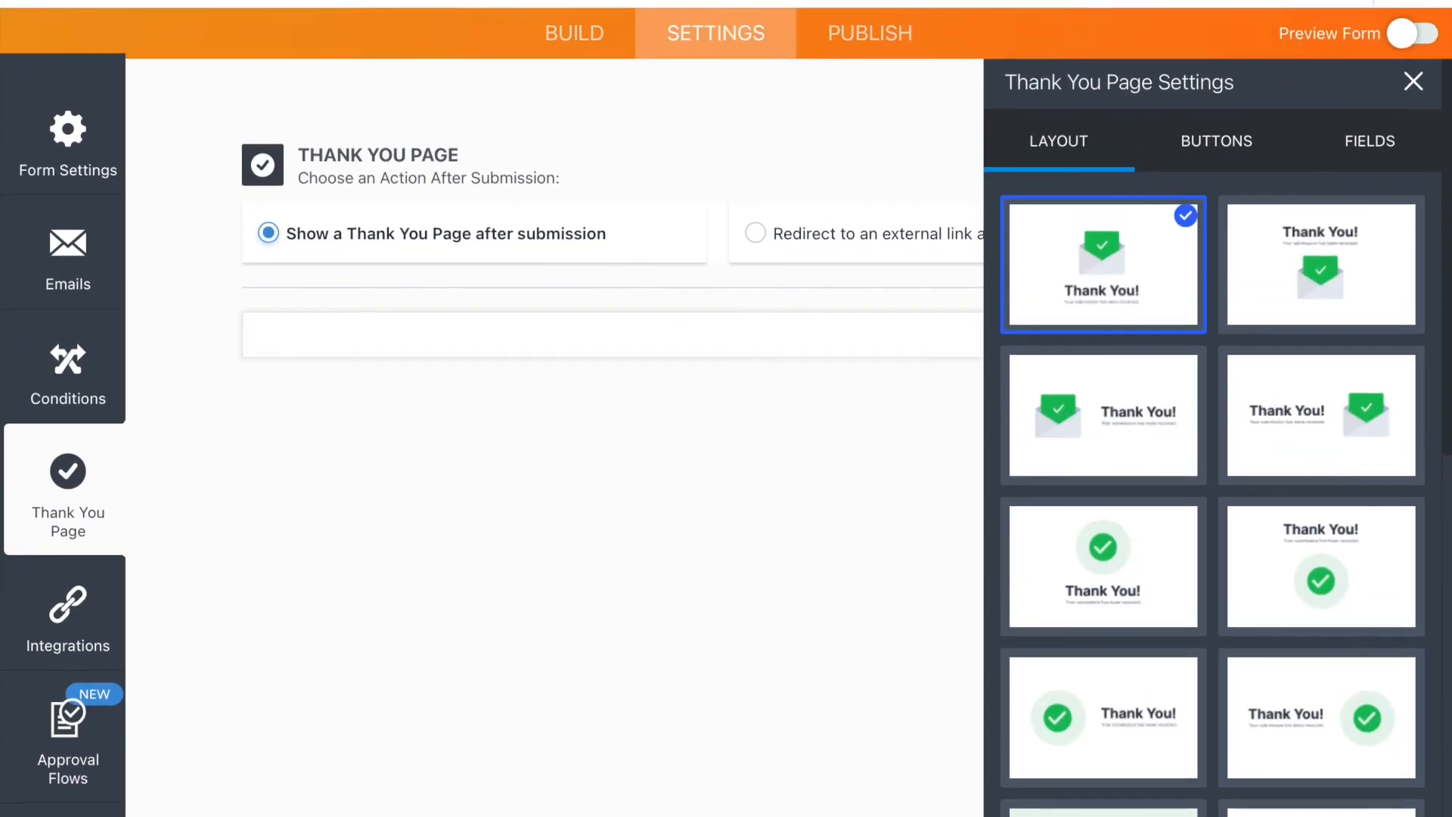
Step: Look through the available layouts for the form's Thank You page
mouse_move(1083, 283)
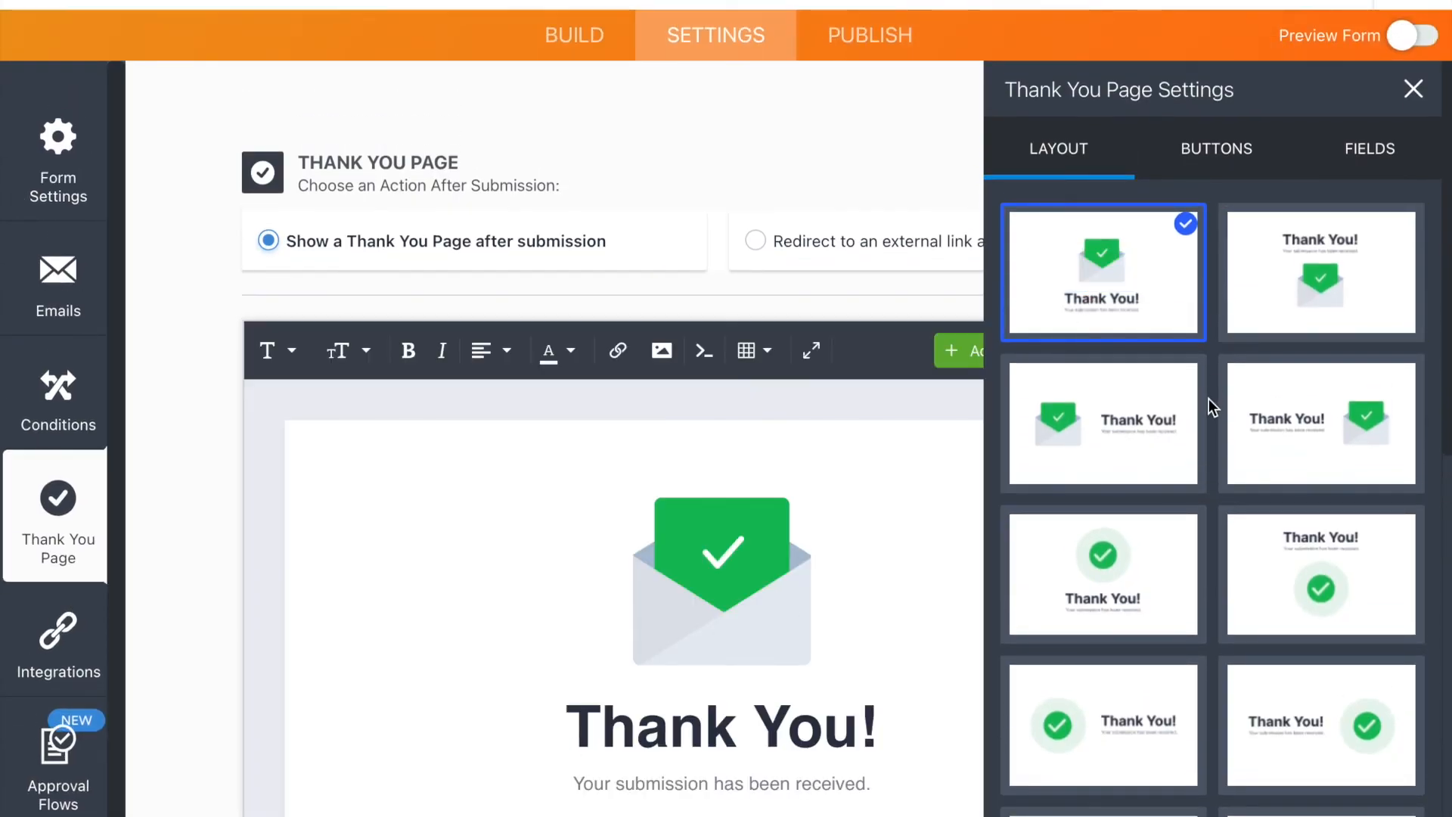
scroll(1210, 588, down, 10)
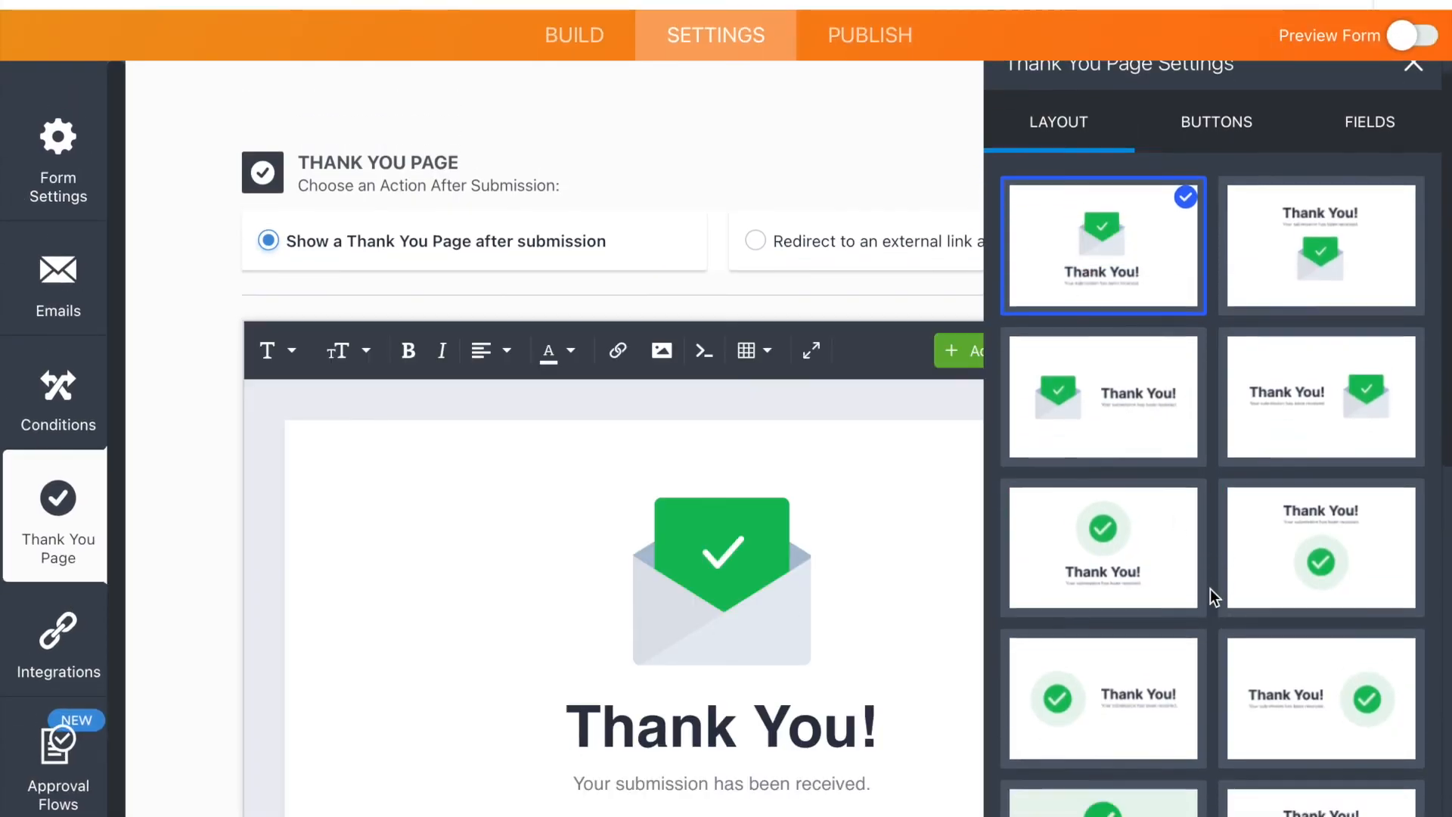
scroll(1210, 591, down, 2)
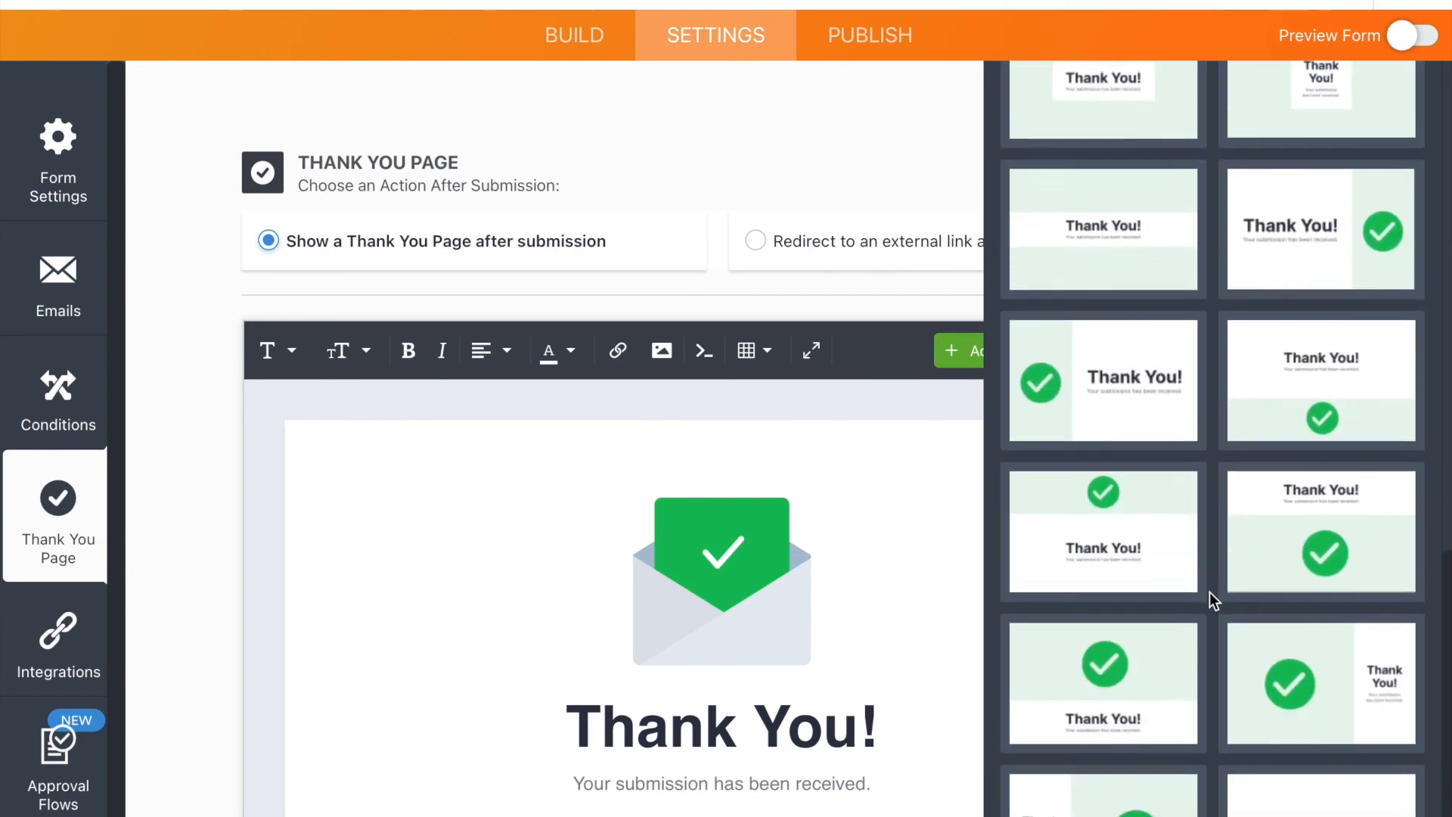
scroll(1209, 592, down, 3)
scroll(1208, 586, up, 15)
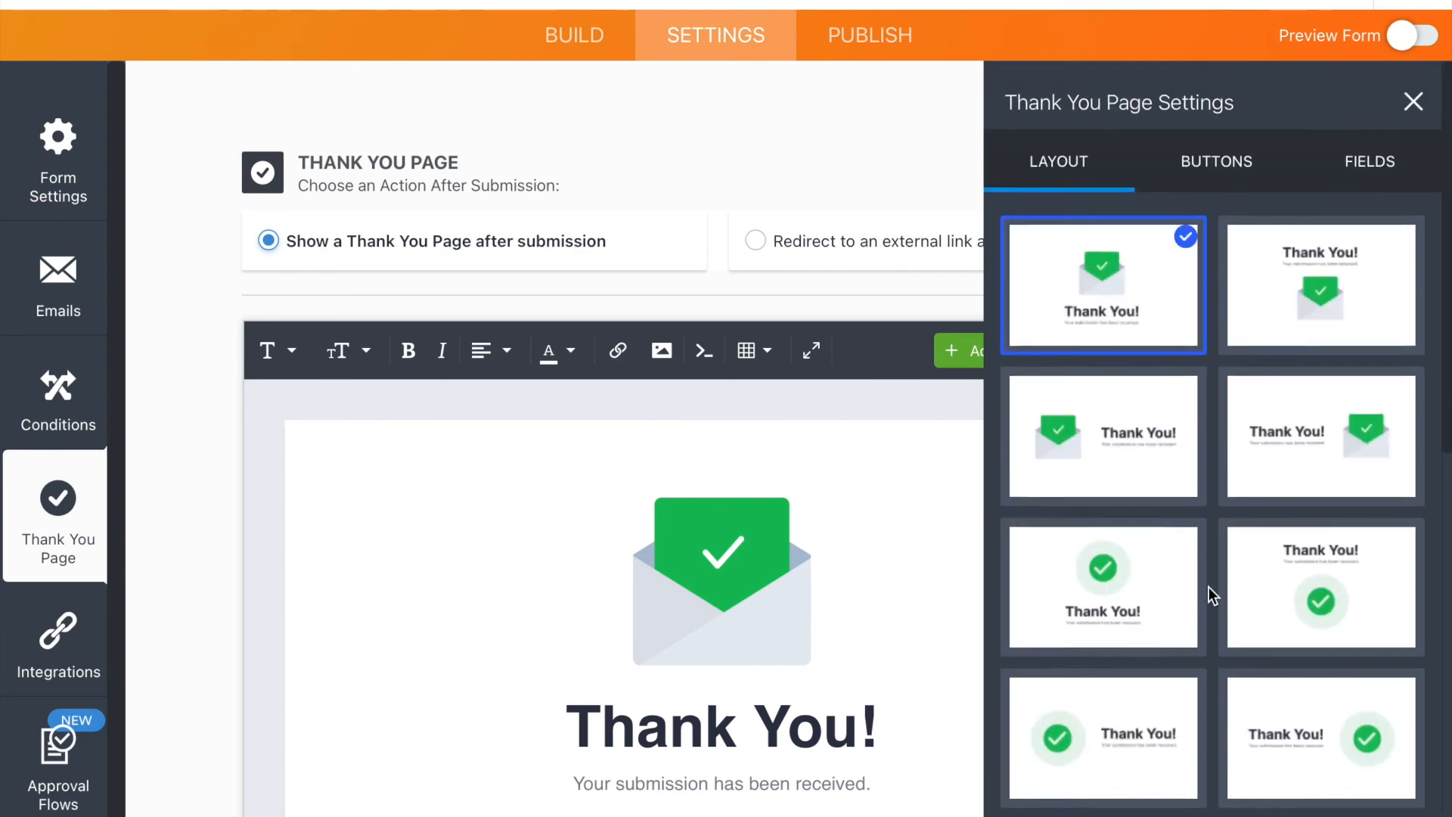
click(755, 242)
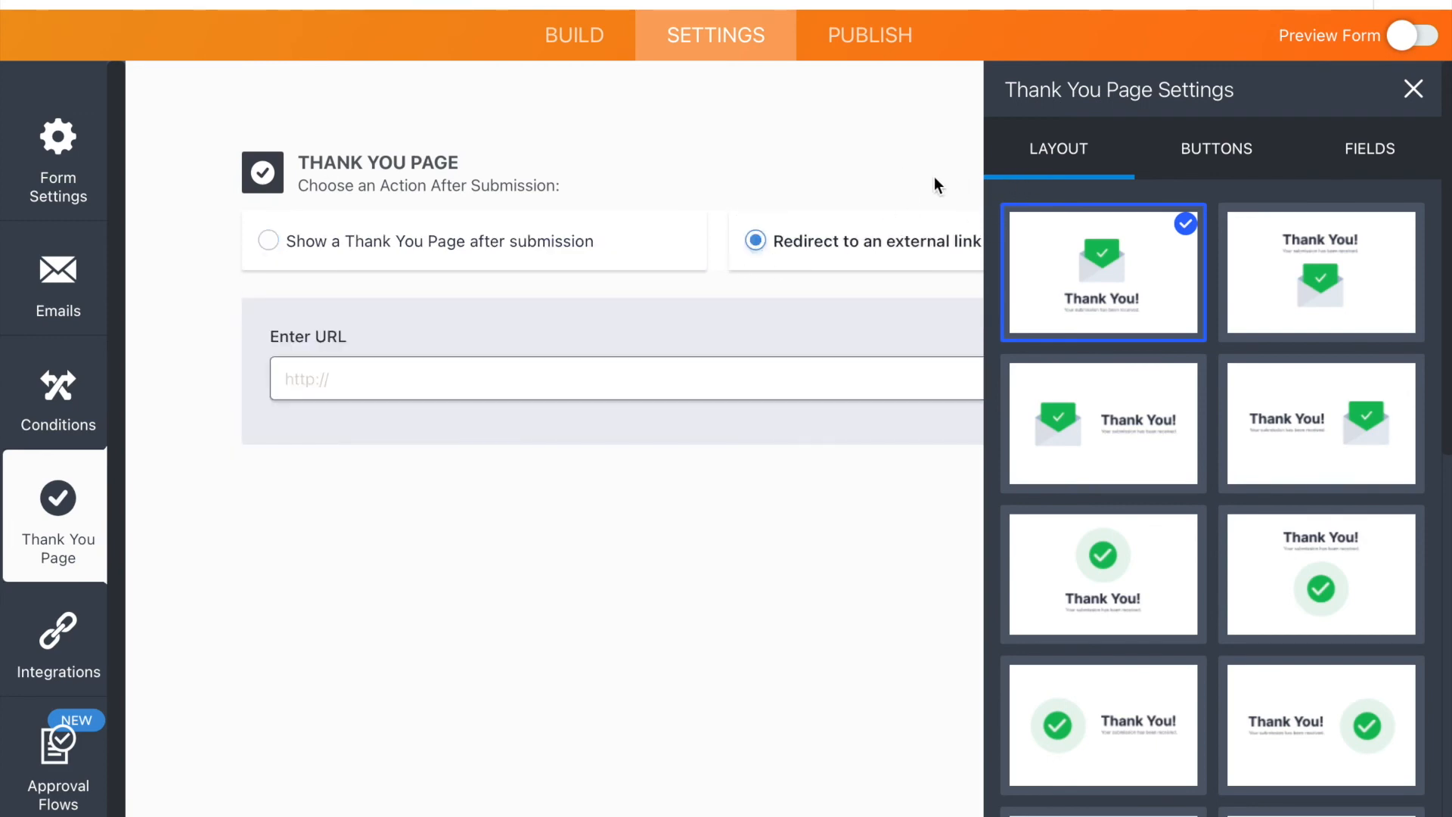
click(786, 368)
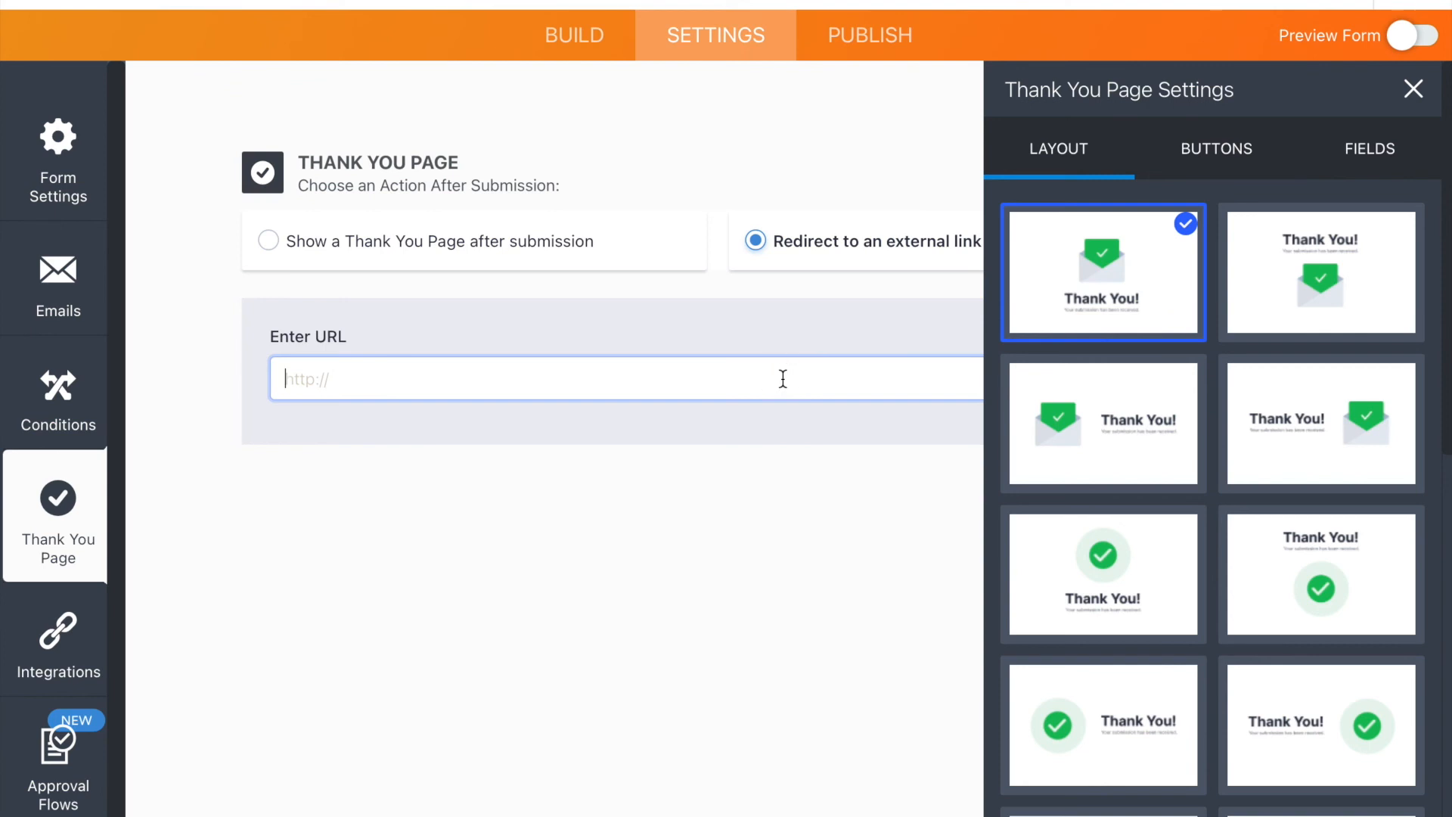
text(www.motivateu.ne)
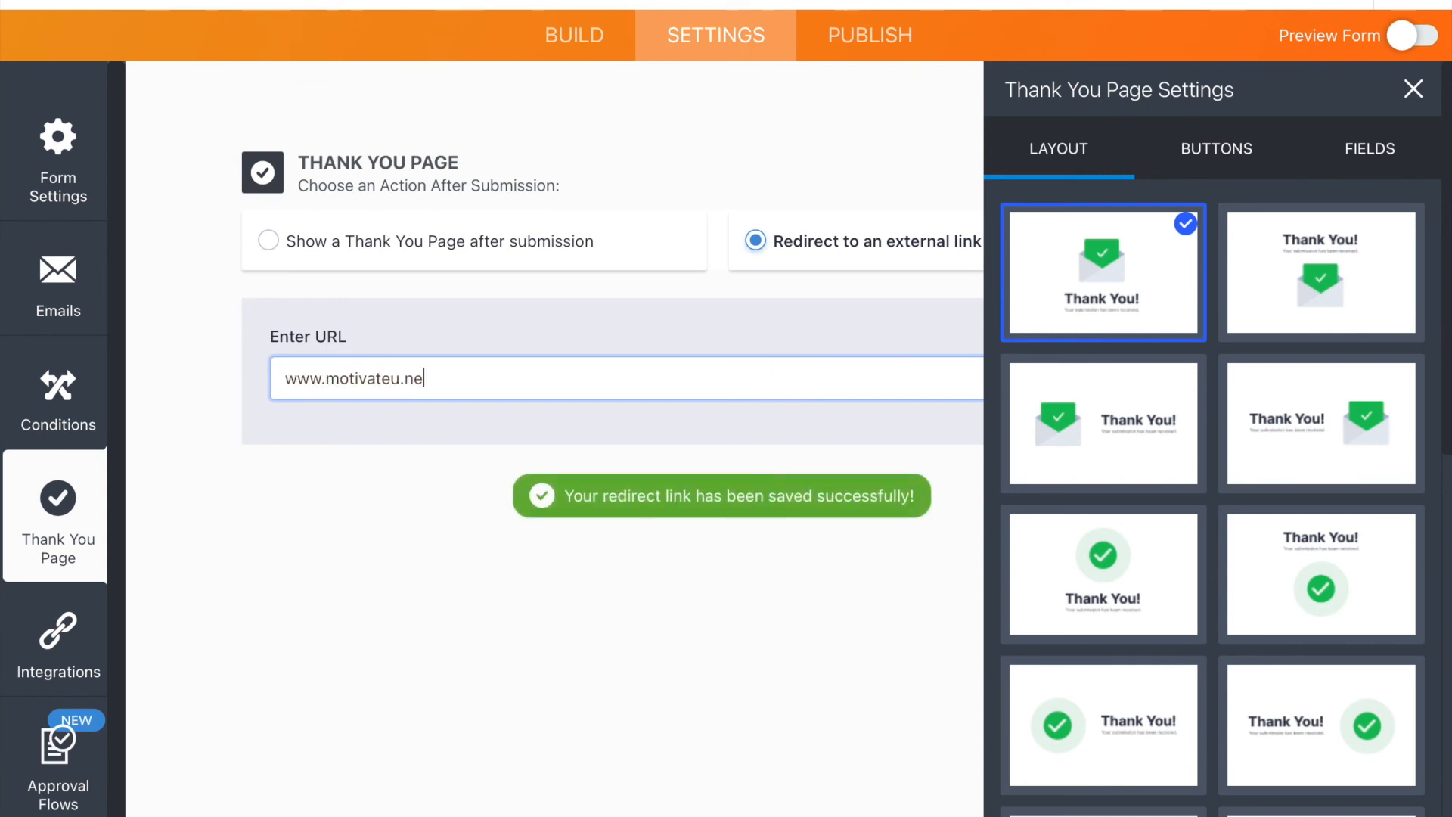
text(t)
click(1229, 148)
click(1346, 161)
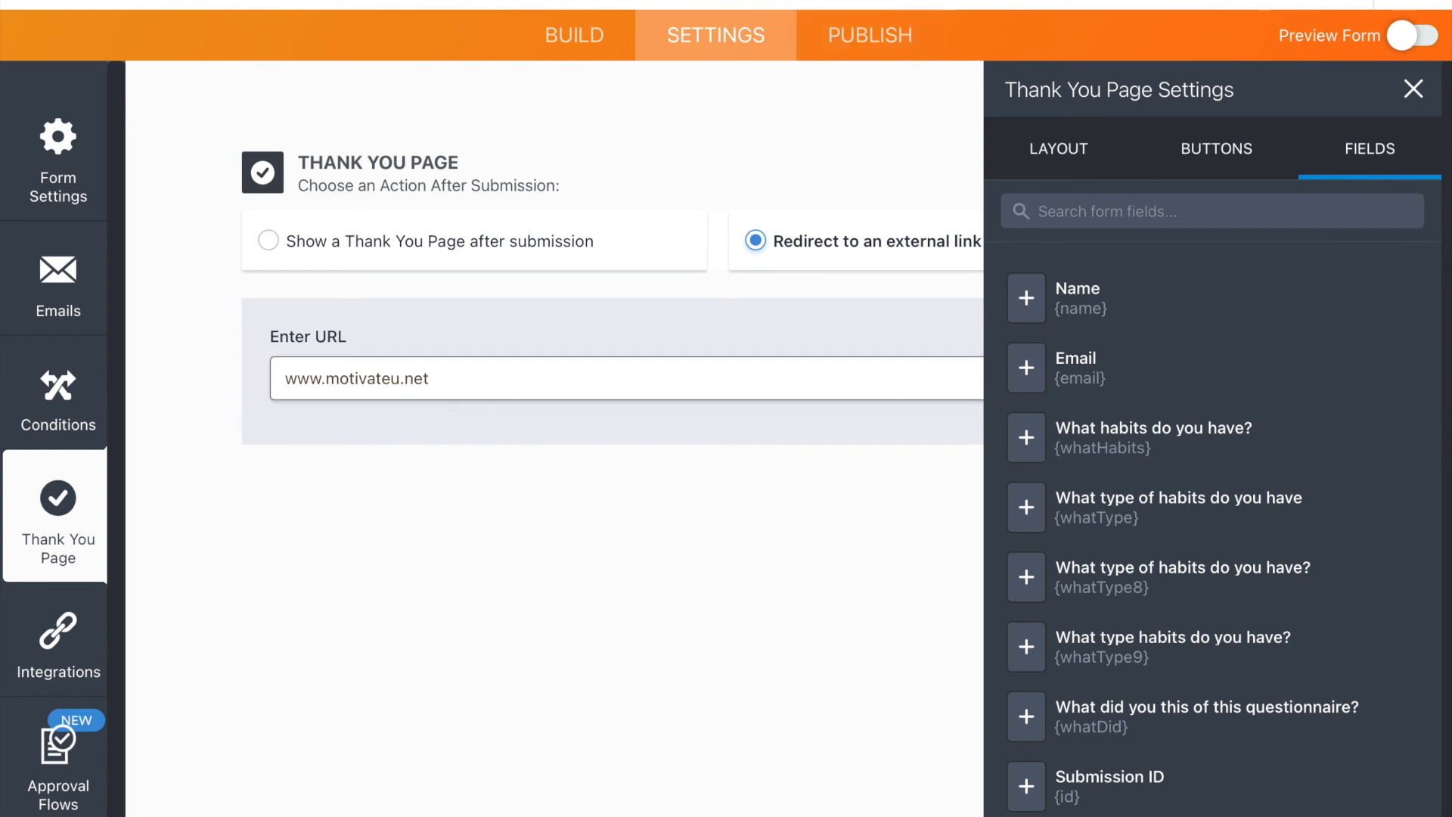
Step: Look through the form's publishing choices, covering the share options and the ways to embed it
click(853, 40)
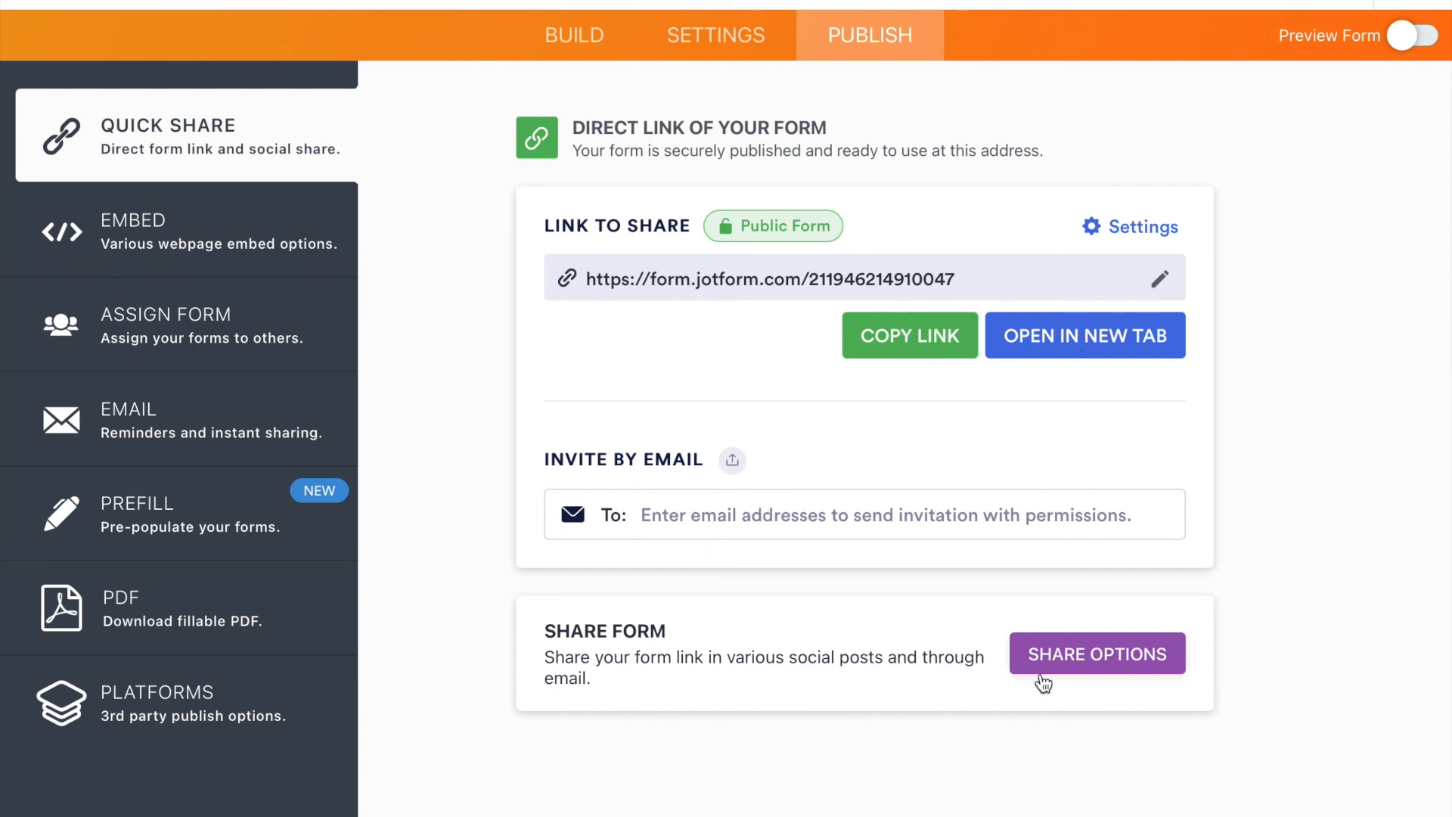
click(1064, 673)
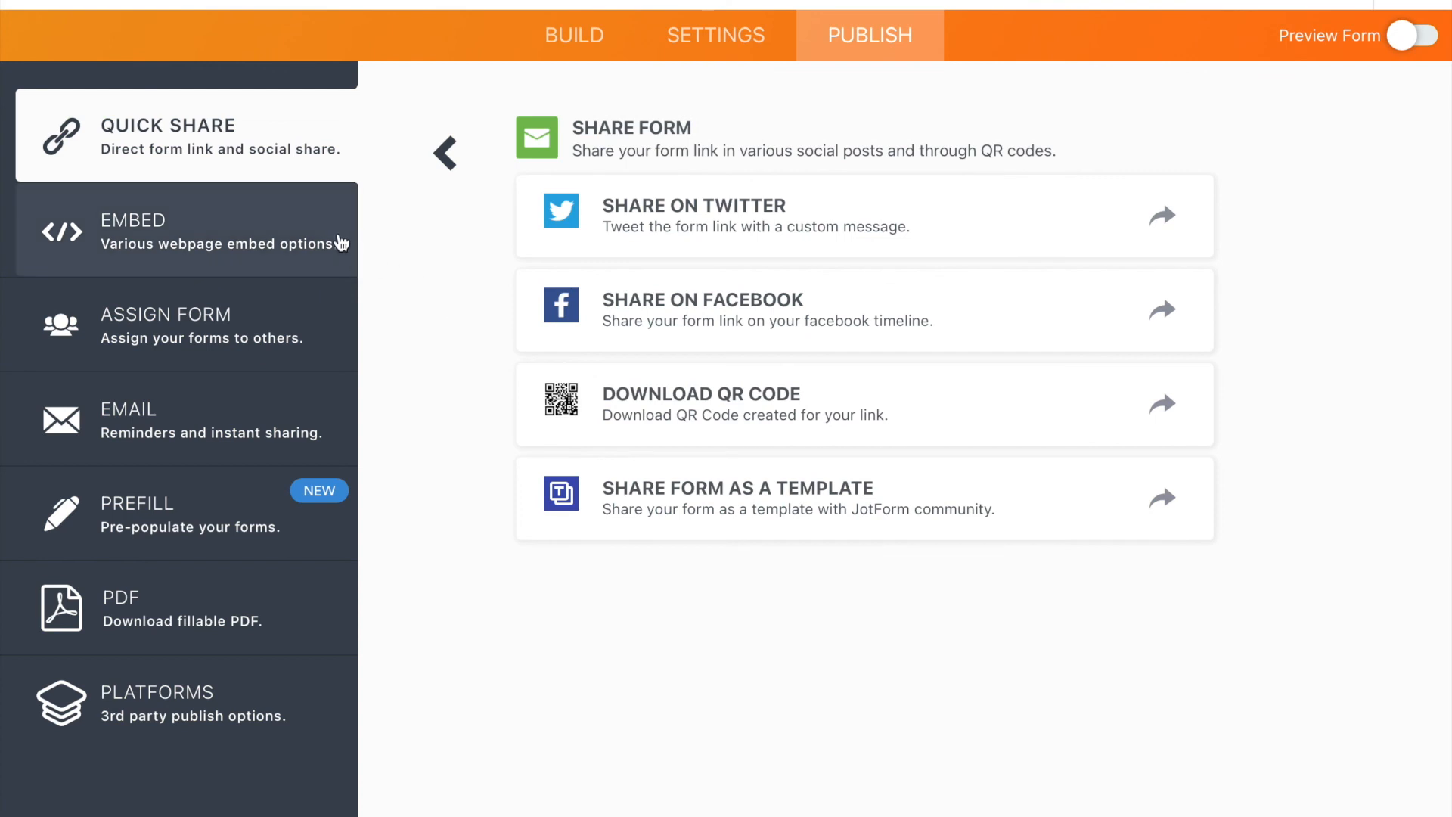
click(342, 243)
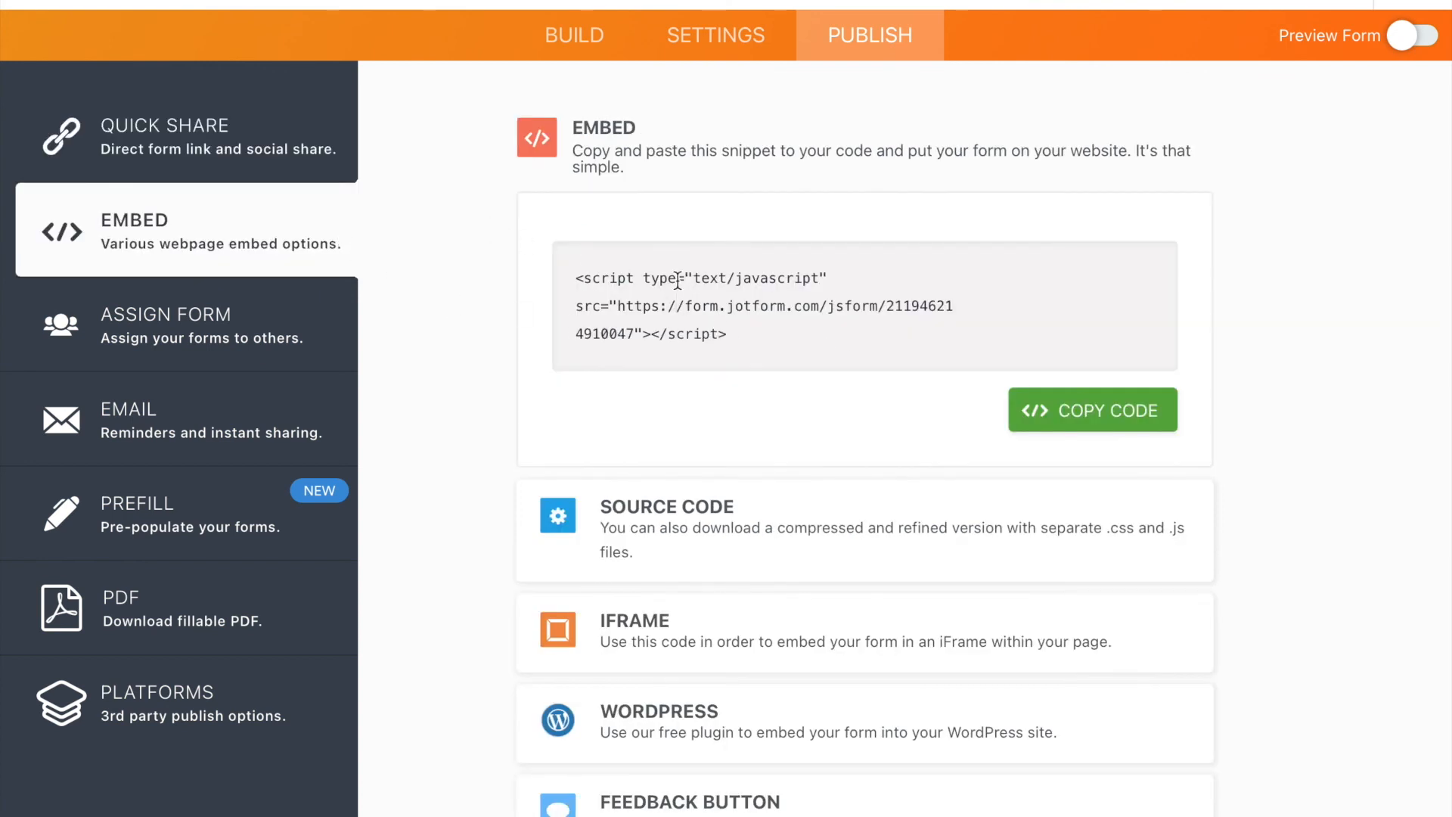
scroll(522, 302, down, 2)
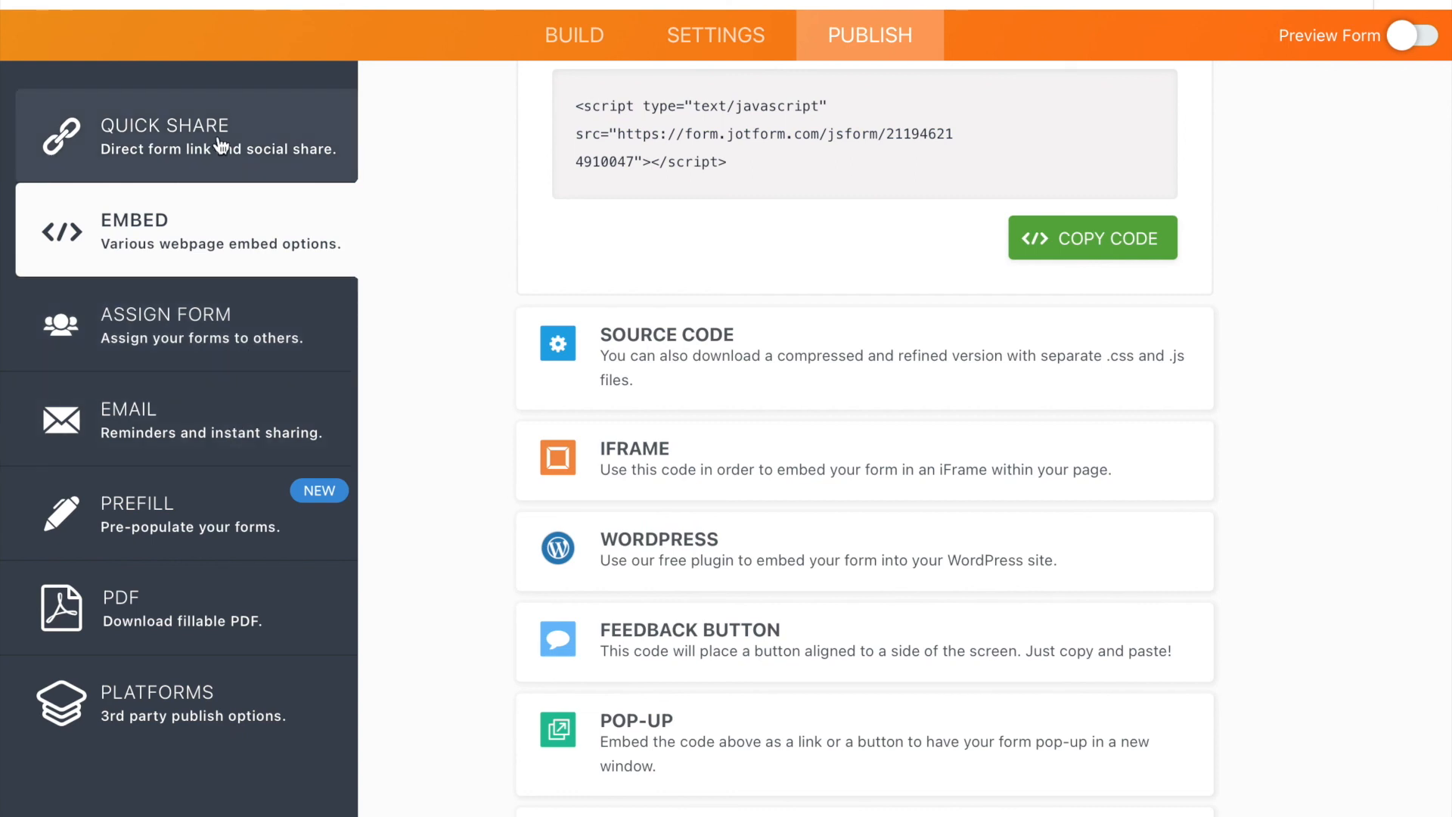
Step: Generate the fillable PDF version of the form, accepting the unsupported divider and page break
click(200, 605)
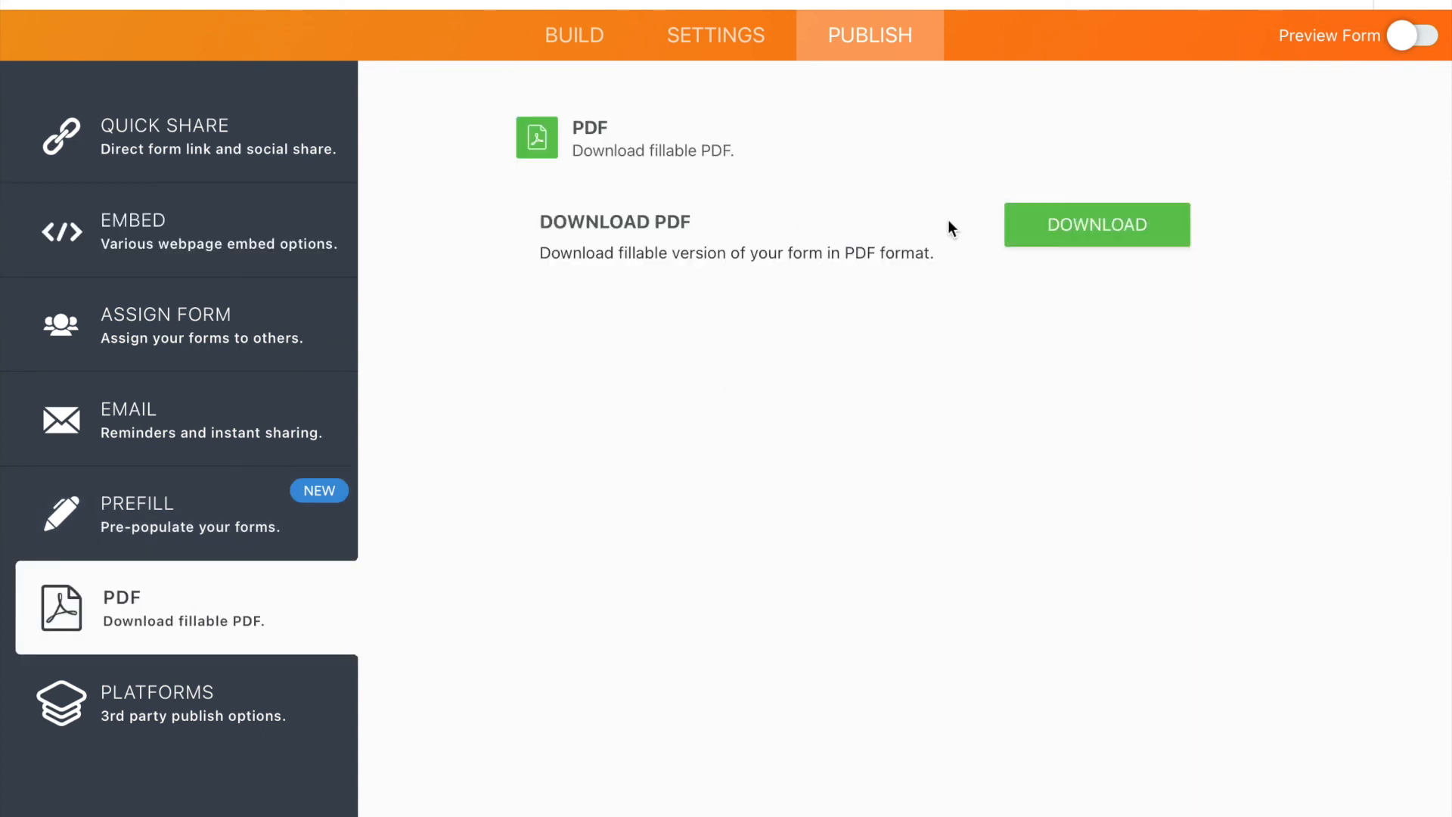
click(1058, 226)
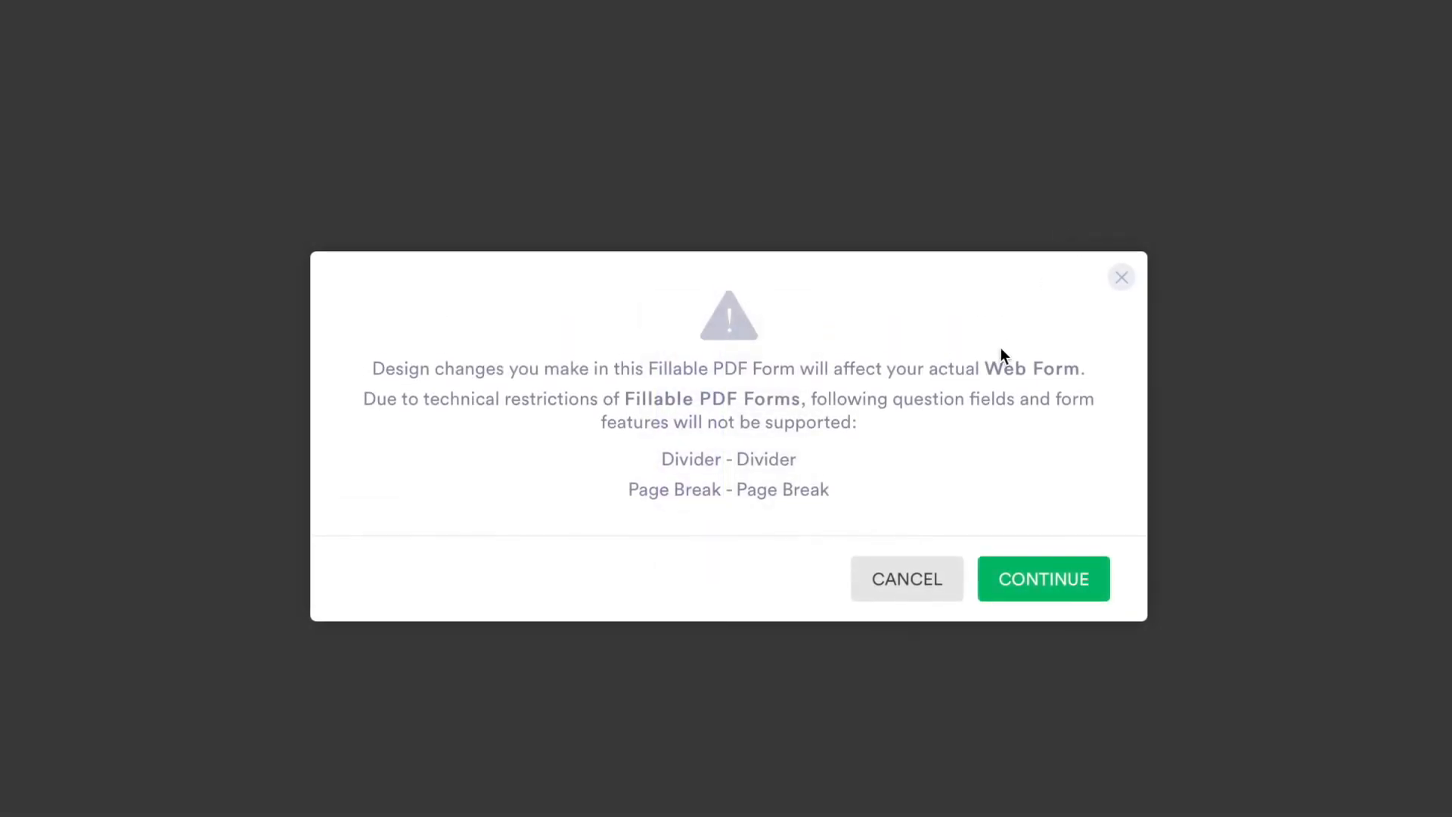
click(1065, 579)
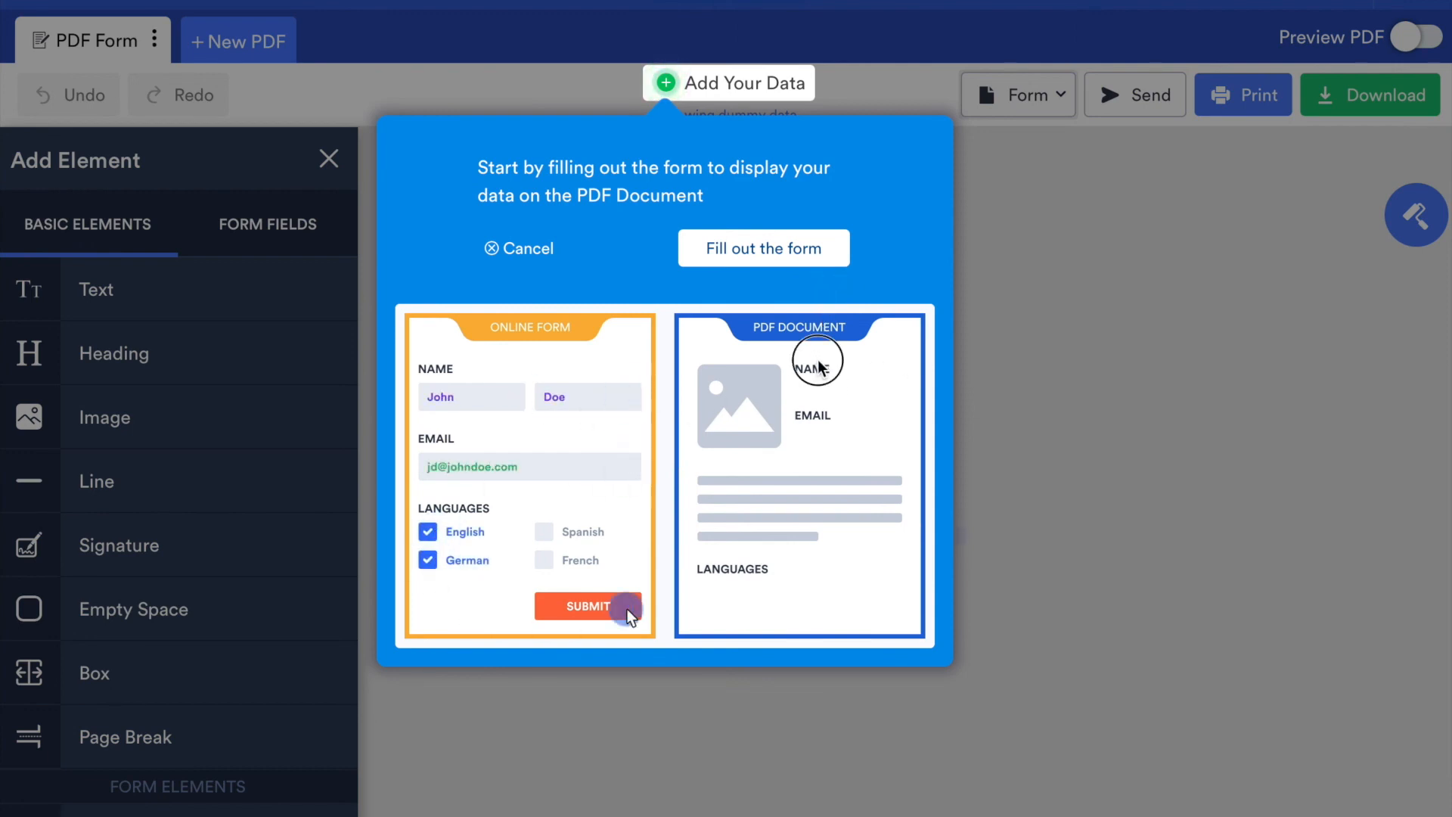
Step: Open the connected form for filling out from the PDF editor and examine its questions
click(707, 257)
scroll(874, 369, down, 7)
scroll(874, 361, down, 2)
scroll(873, 358, up, 10)
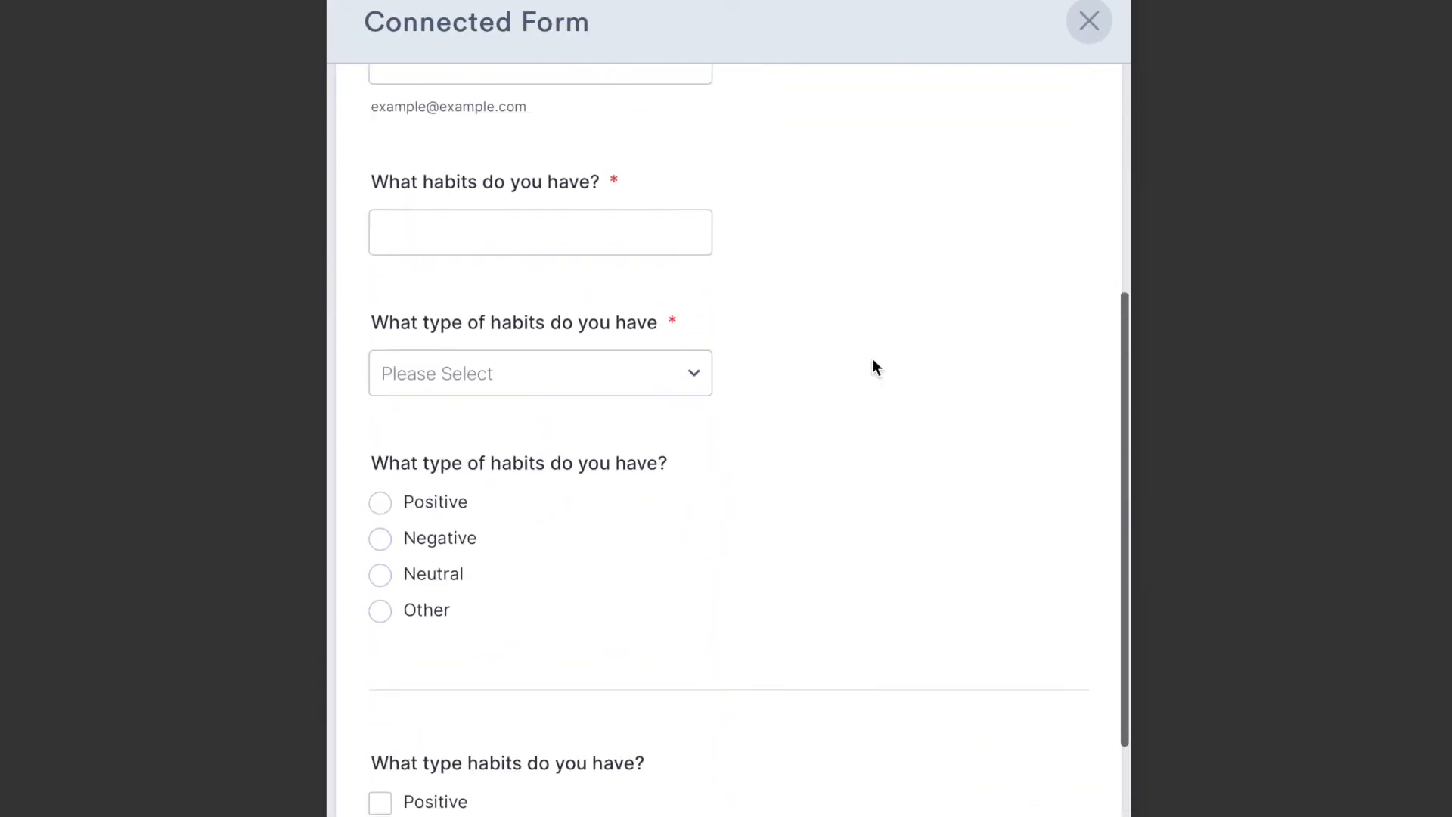
scroll(873, 359, down, 10)
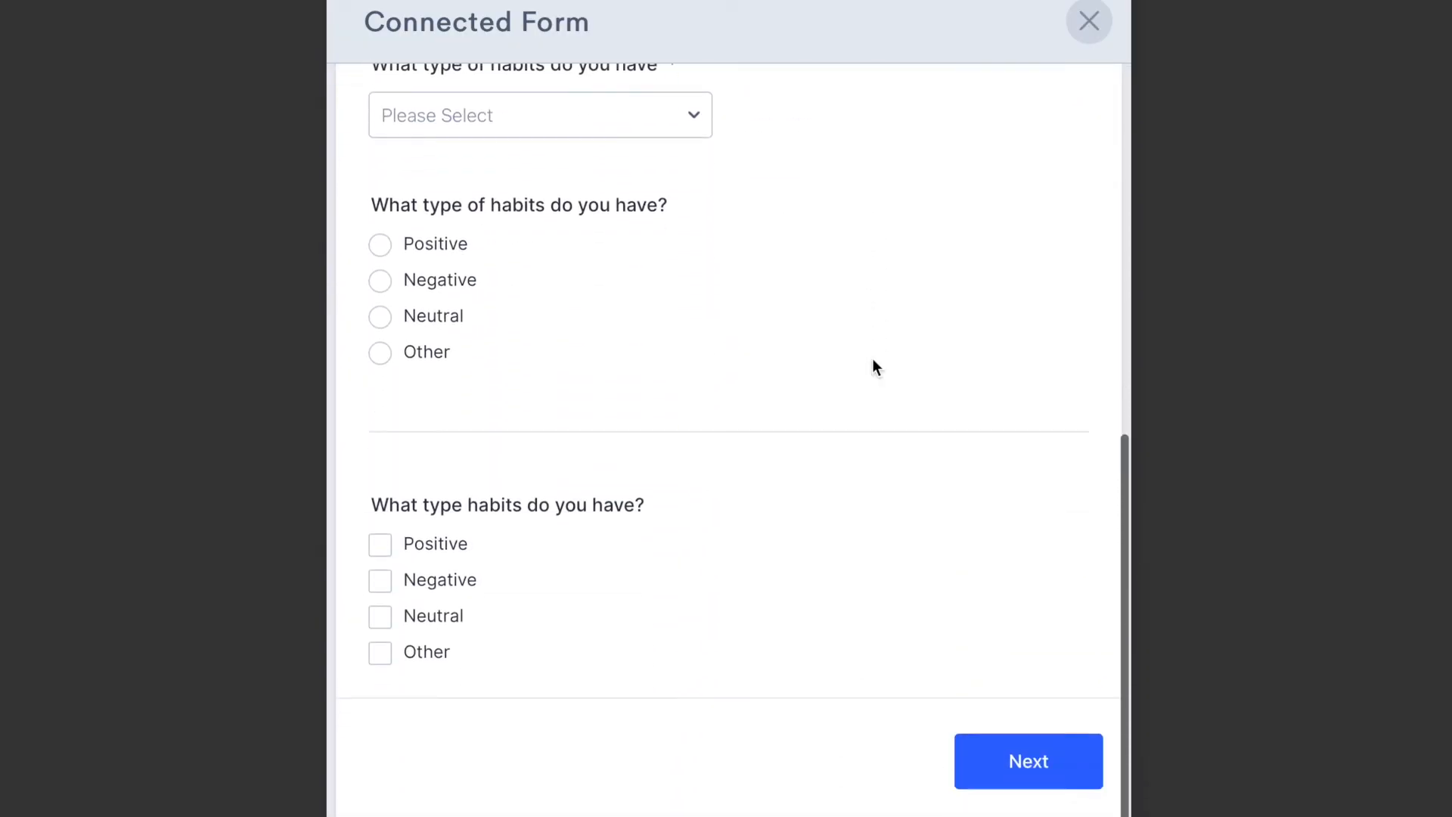
scroll(656, 429, up, 9)
scroll(641, 438, down, 2)
Step: Try out the connected form by leaving "What habits do you have?" empty and choosing Other for the single-choice habit type question
click(636, 459)
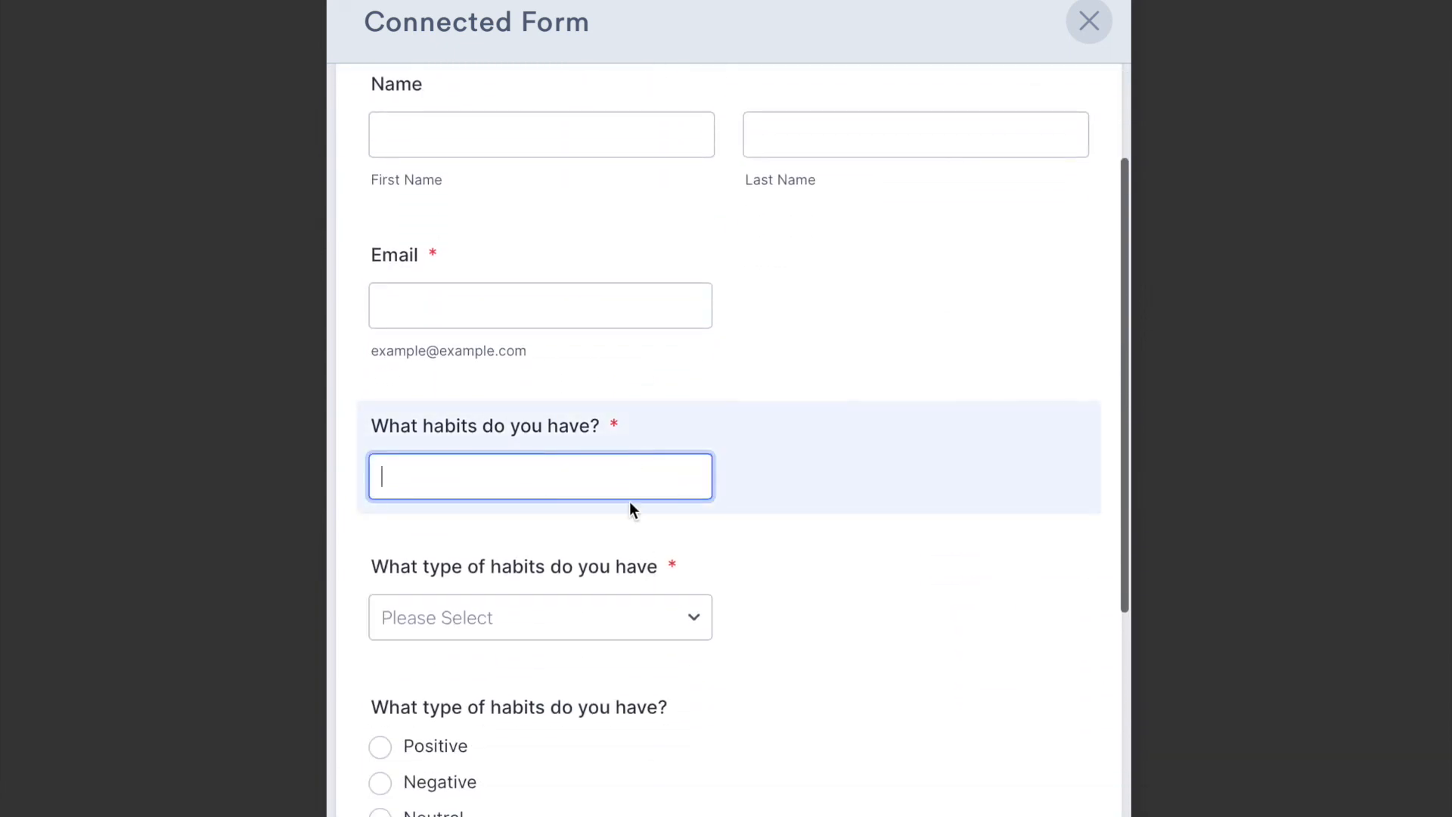
scroll(626, 505, down, 2)
click(397, 682)
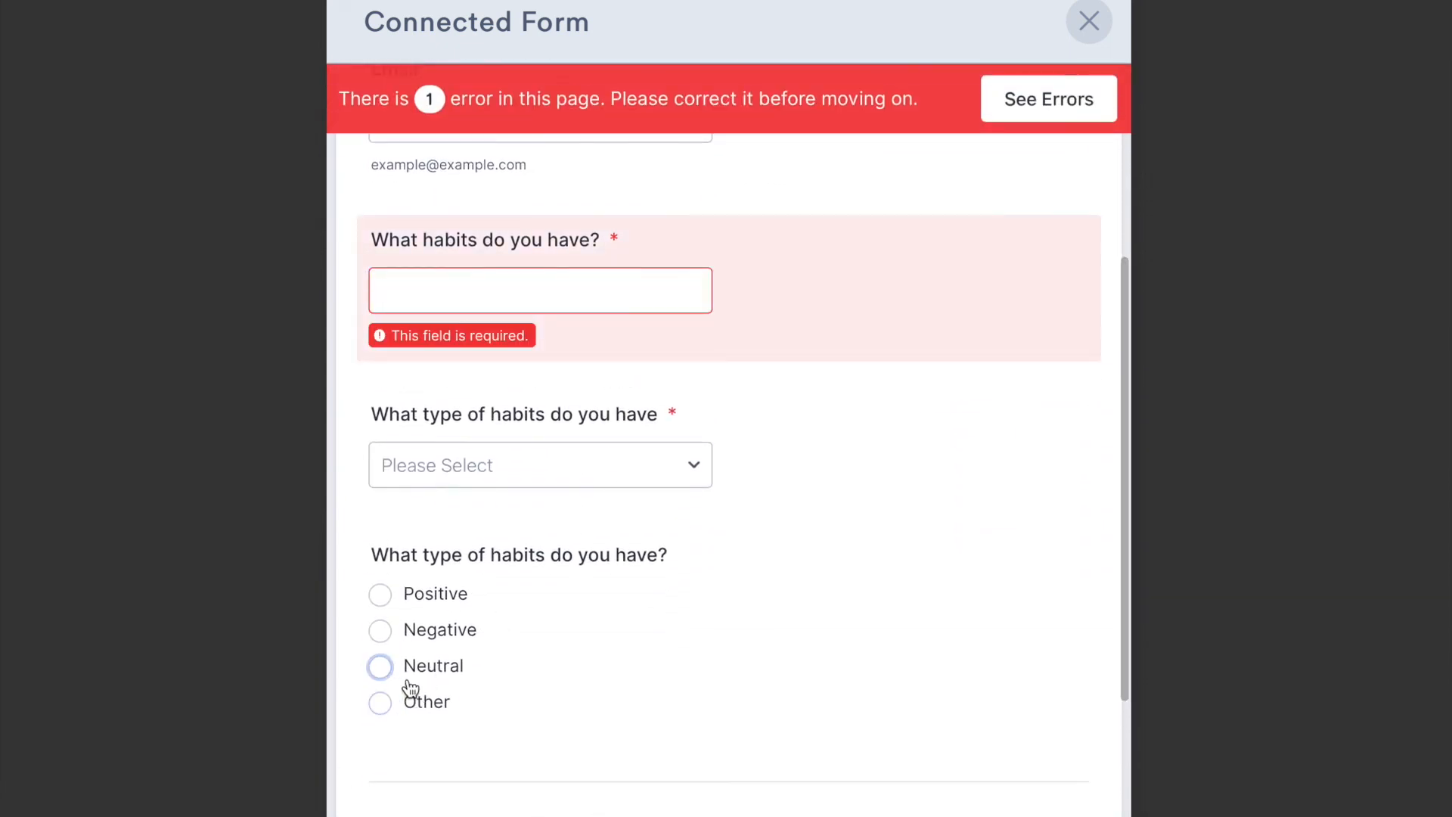
click(379, 703)
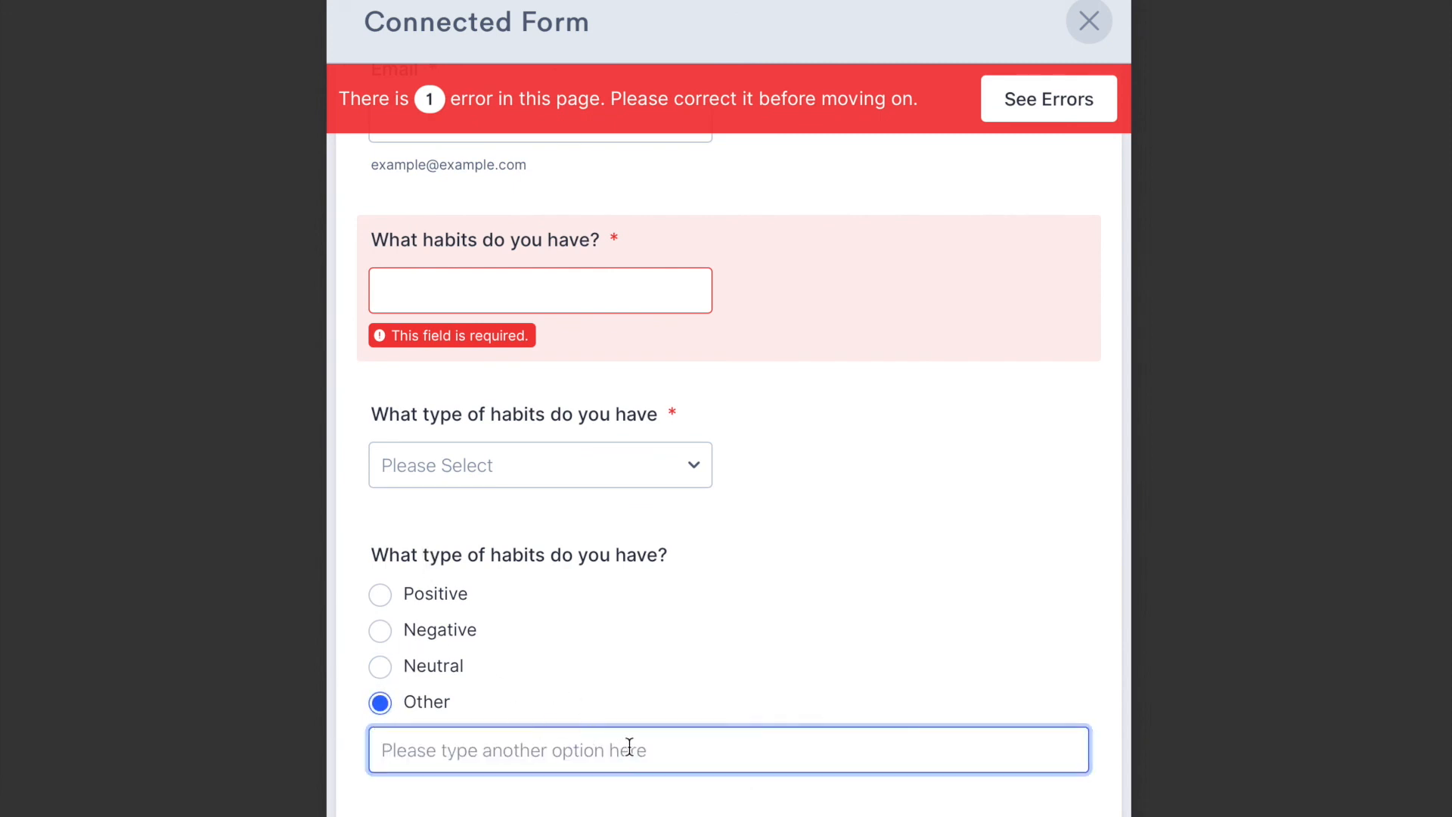
Step: Examine the connected form's fields from the name down to the checkbox question, and close it without submitting
scroll(530, 295, up, 5)
click(535, 298)
scroll(537, 301, down, 3)
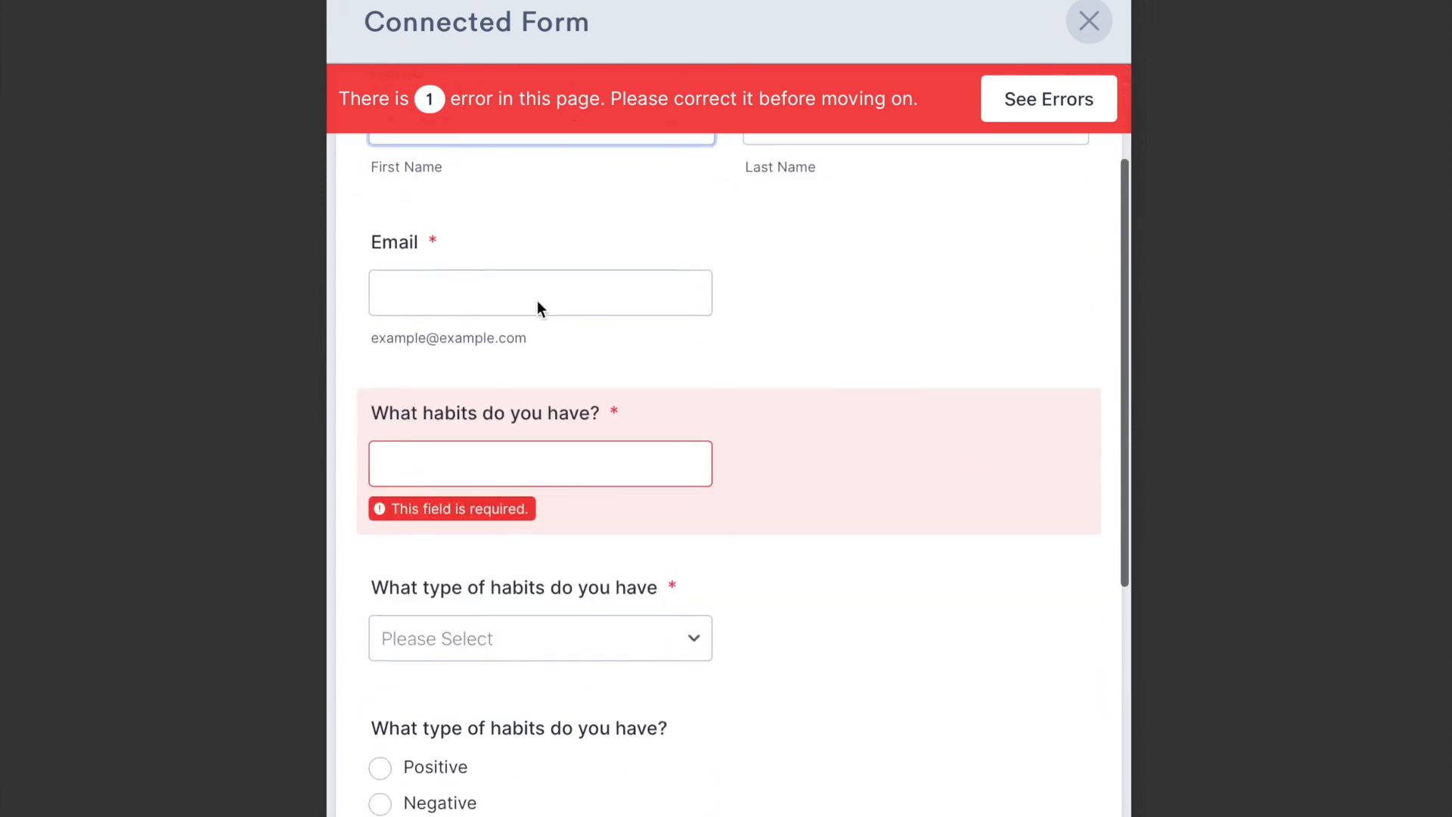
scroll(537, 303, down, 4)
scroll(543, 306, up, 6)
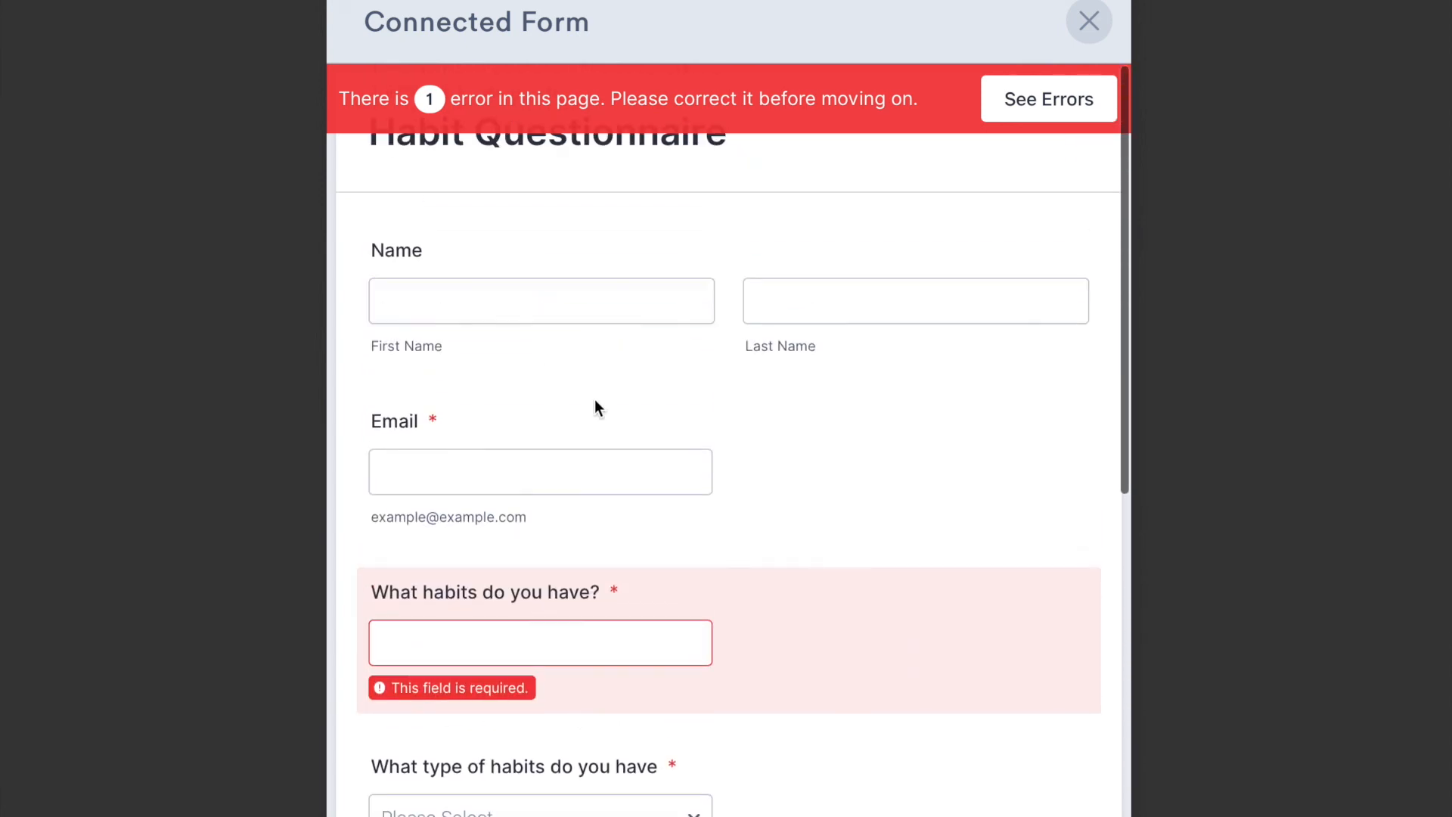
scroll(606, 626, down, 5)
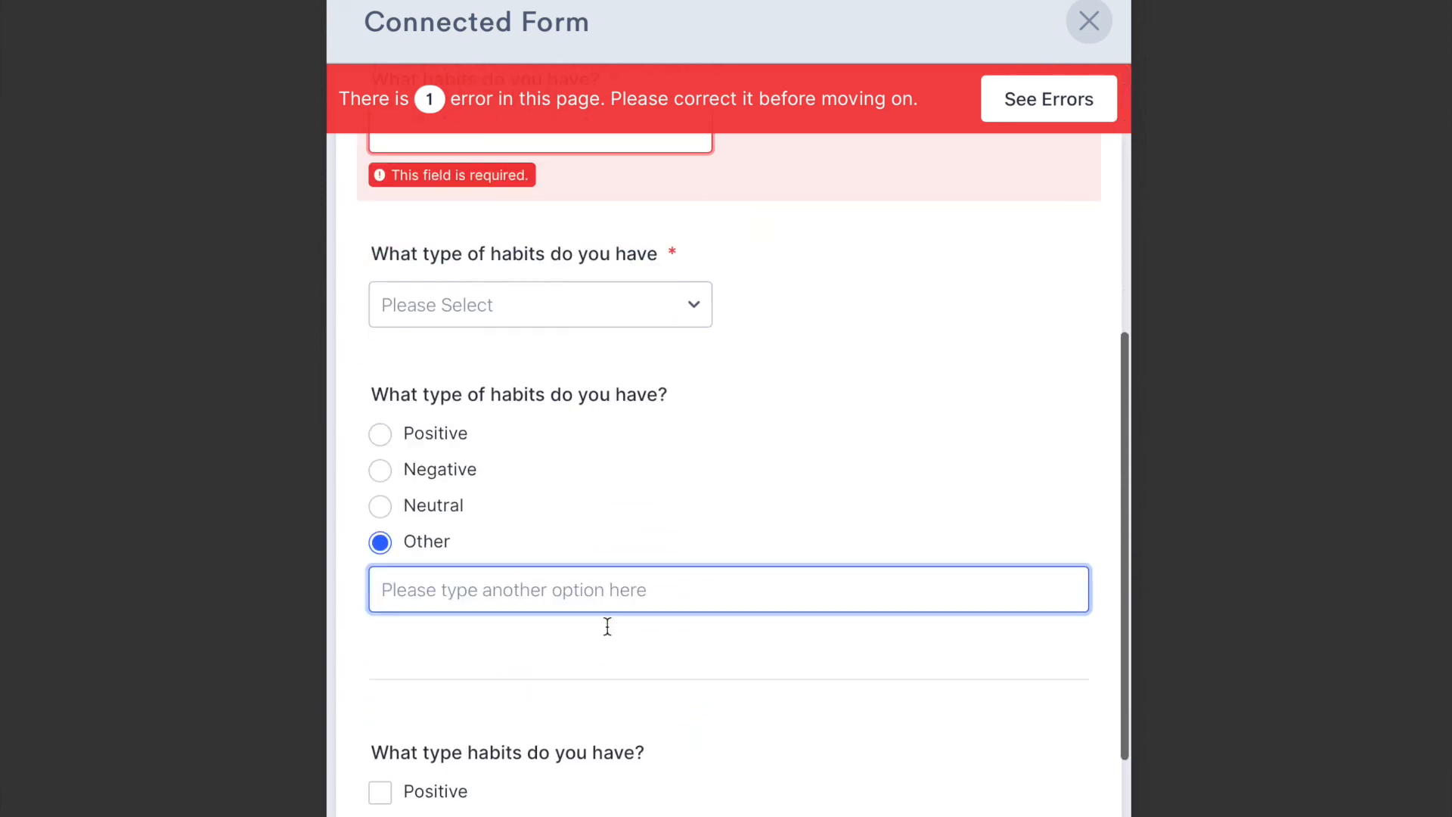
scroll(607, 625, down, 3)
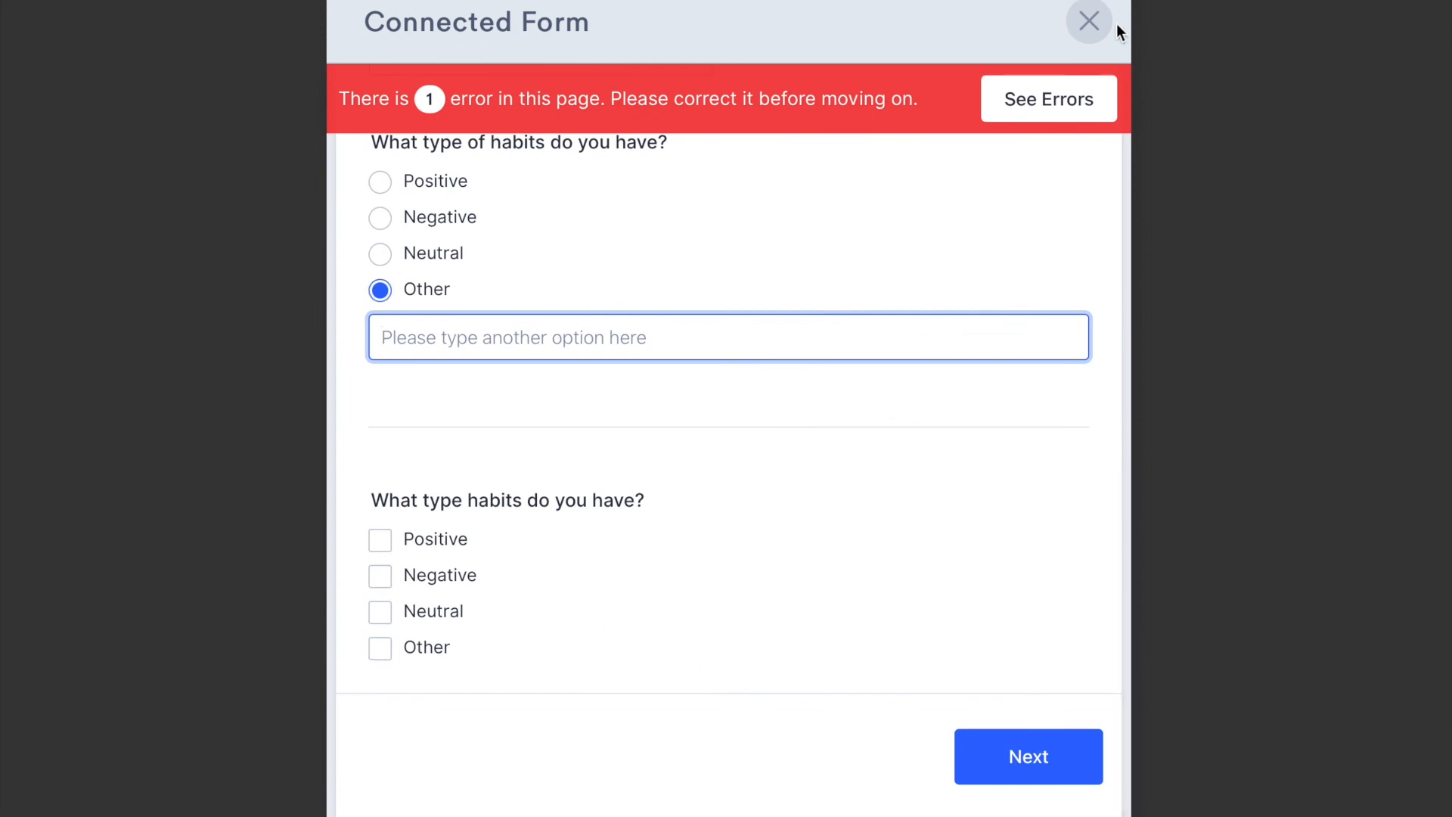
click(1097, 24)
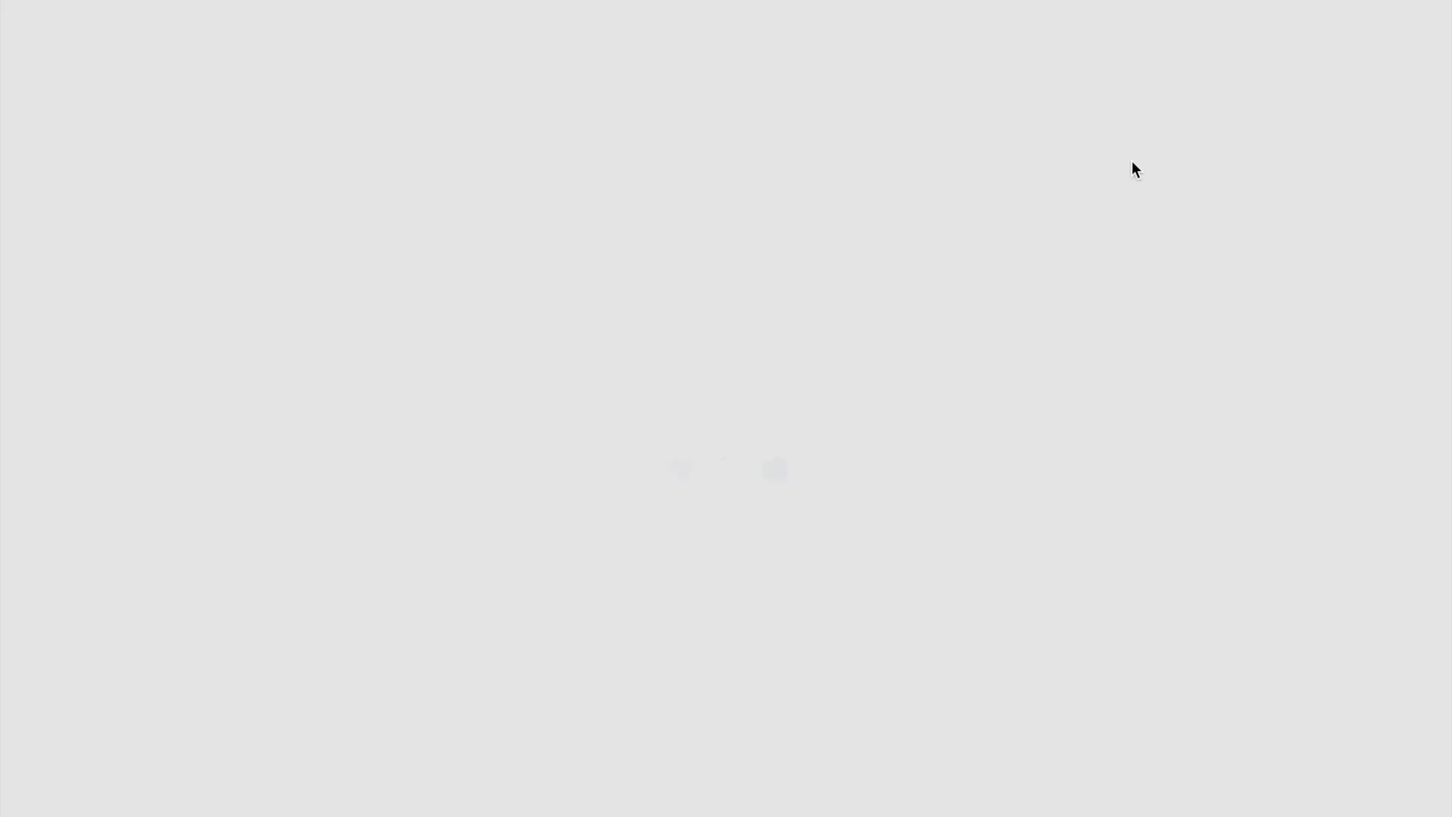